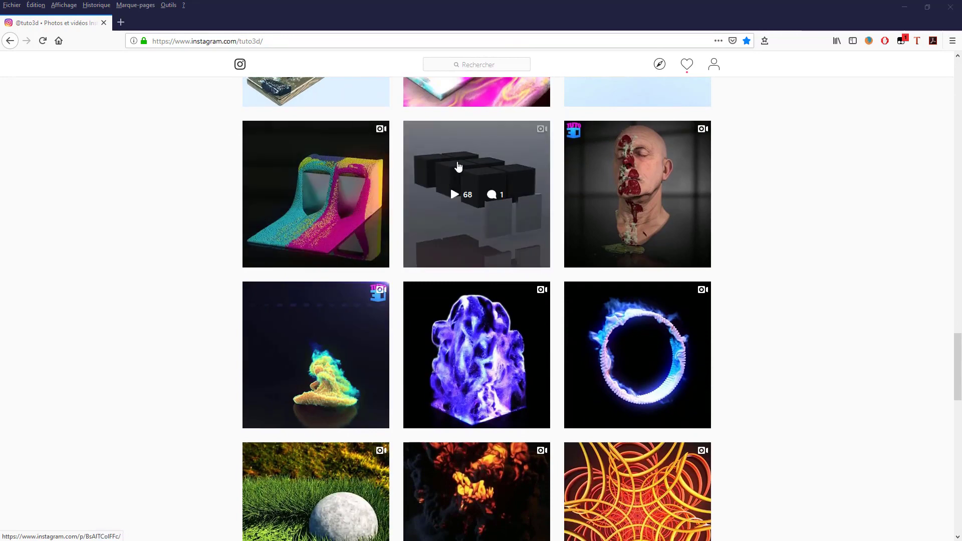
- Play the reference video of the dark particle cubes on the tuto3d page, and close its post
left_click(458, 166)
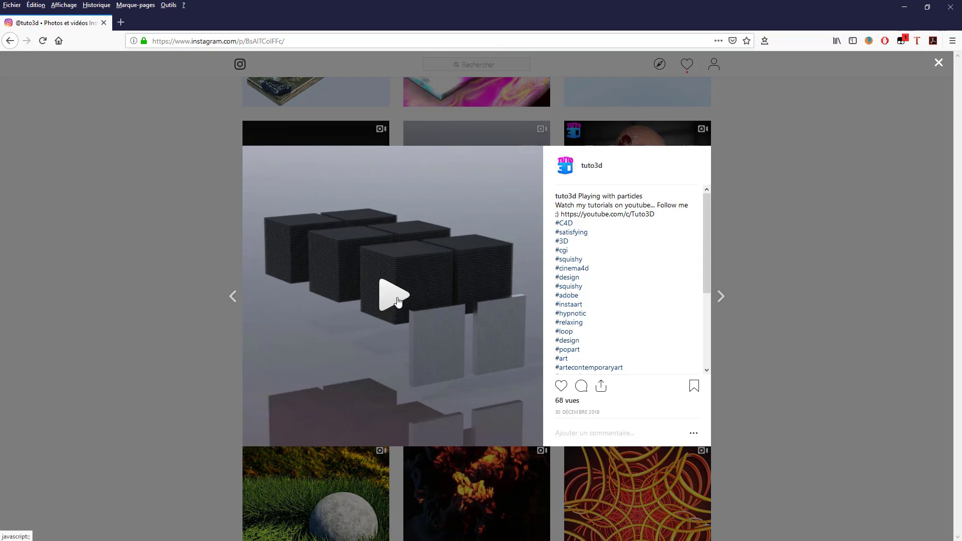
left_click(396, 299)
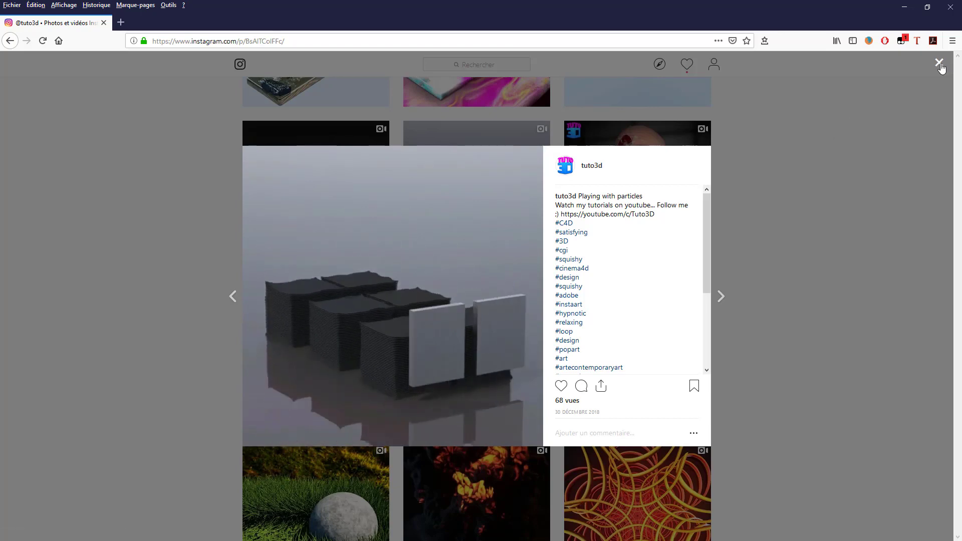
left_click(939, 63)
scroll(388, 394, "down", 2)
scroll(387, 391, "up", 2)
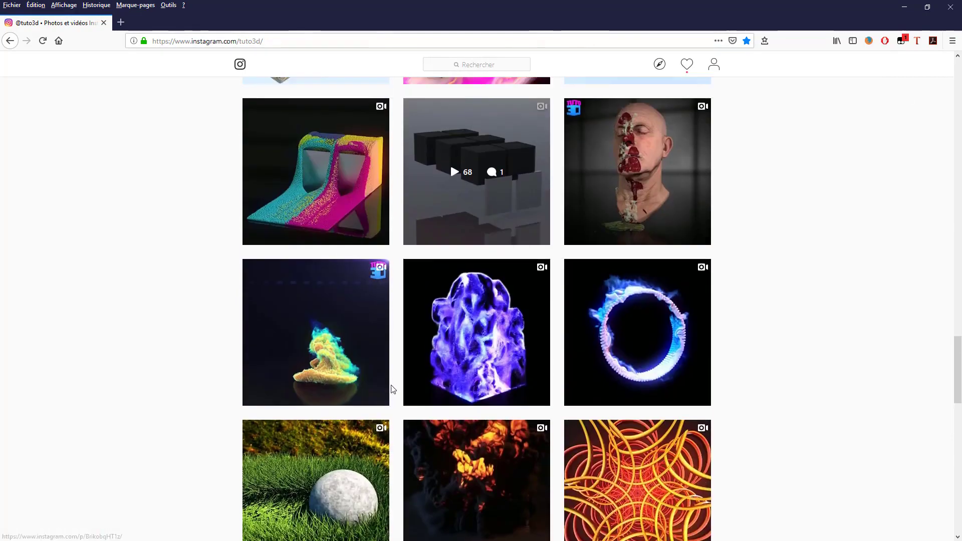
- Play the reference video of the coloured particle cubes, and minimize the browser
left_click(317, 216)
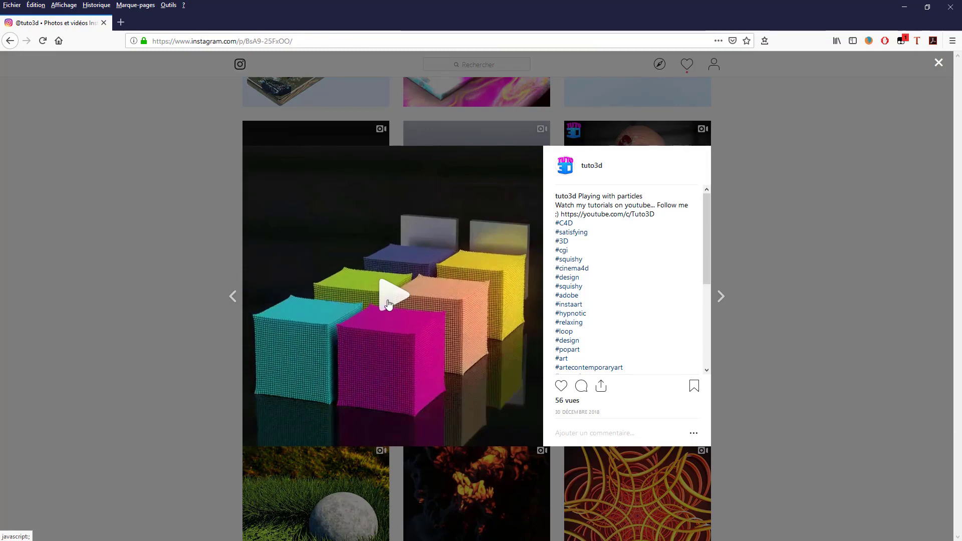
left_click(389, 303)
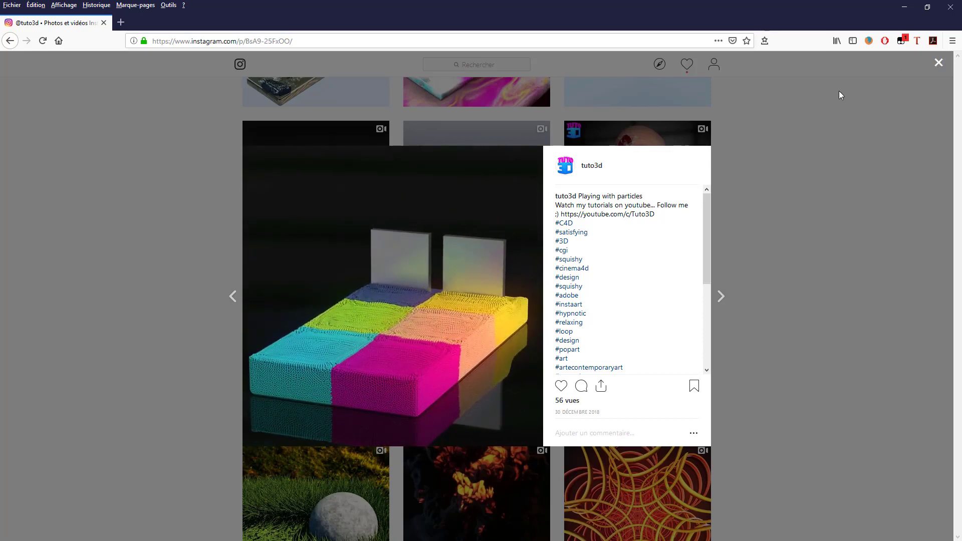
left_click(908, 7)
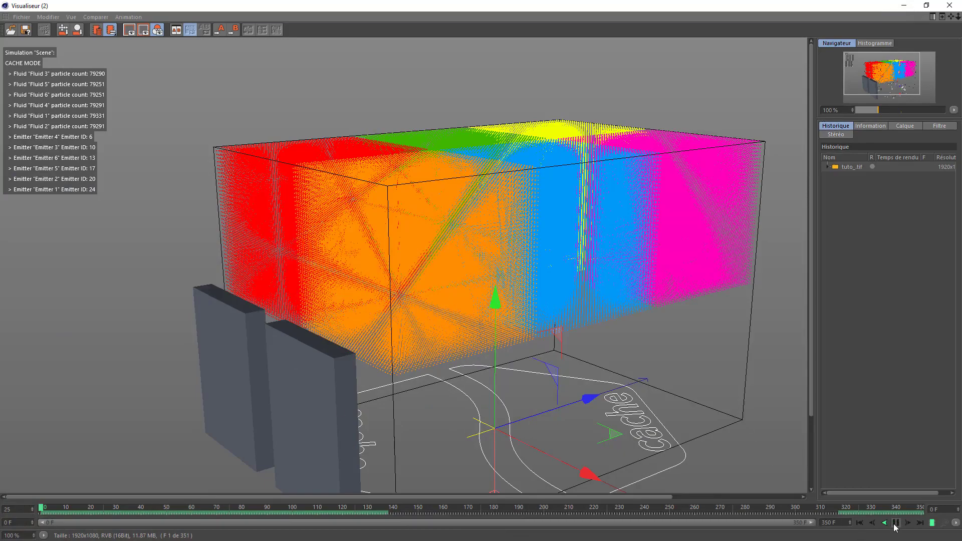
- Examine the playback of the coloured fluid simulation against the two moving blocks, and minimize the viewer
left_click(896, 523)
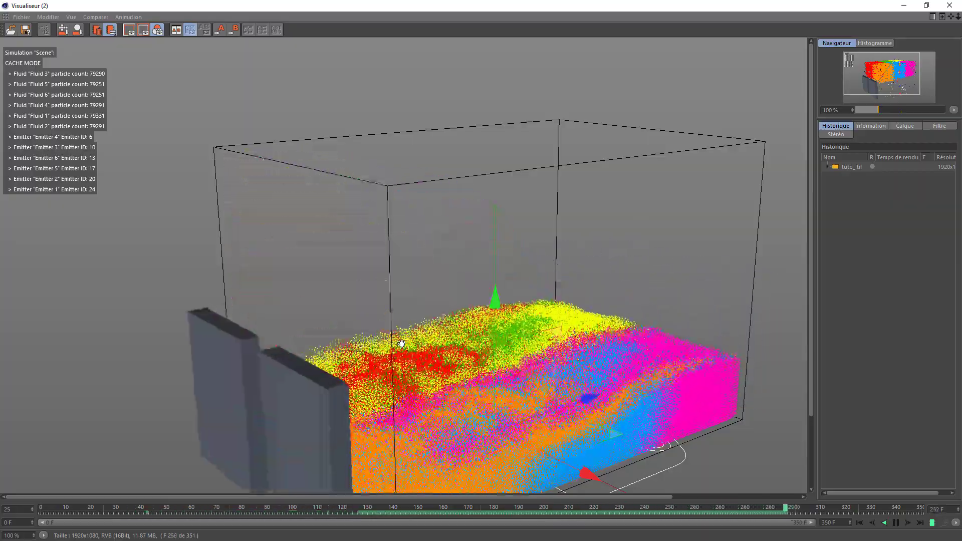
left_click(901, 523)
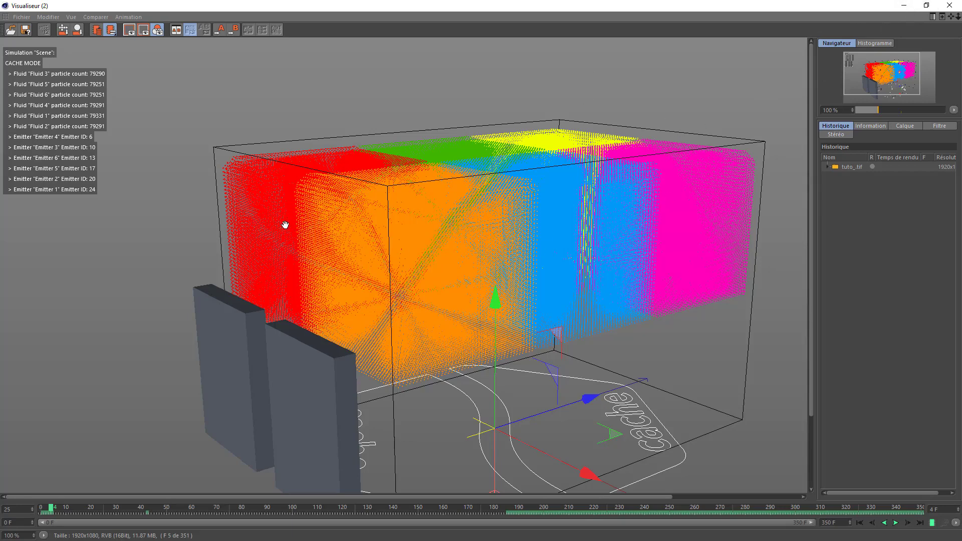
left_click(904, 6)
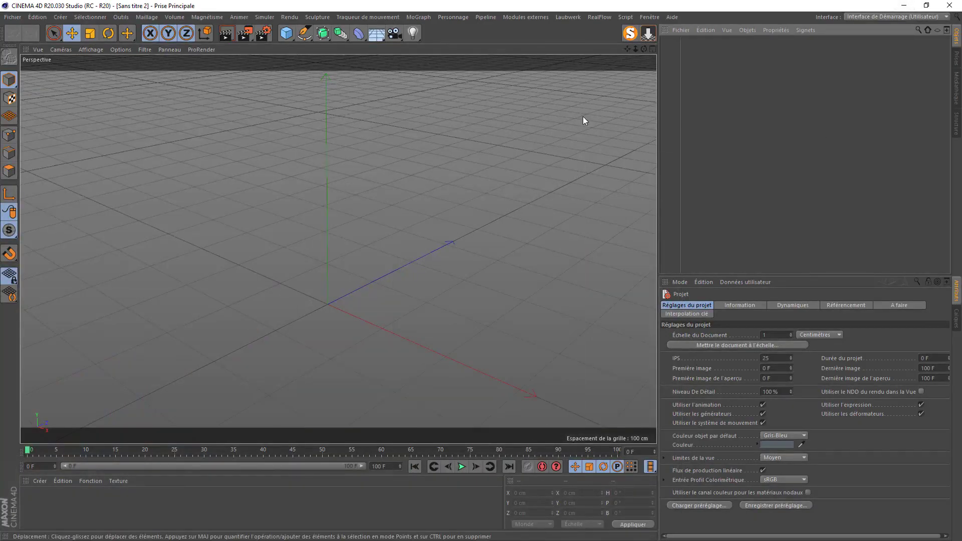
- Create a cube, make it a child of a new MoGraph Cloner, and rename the cube Emitter
left_click(287, 34)
left_click(415, 18)
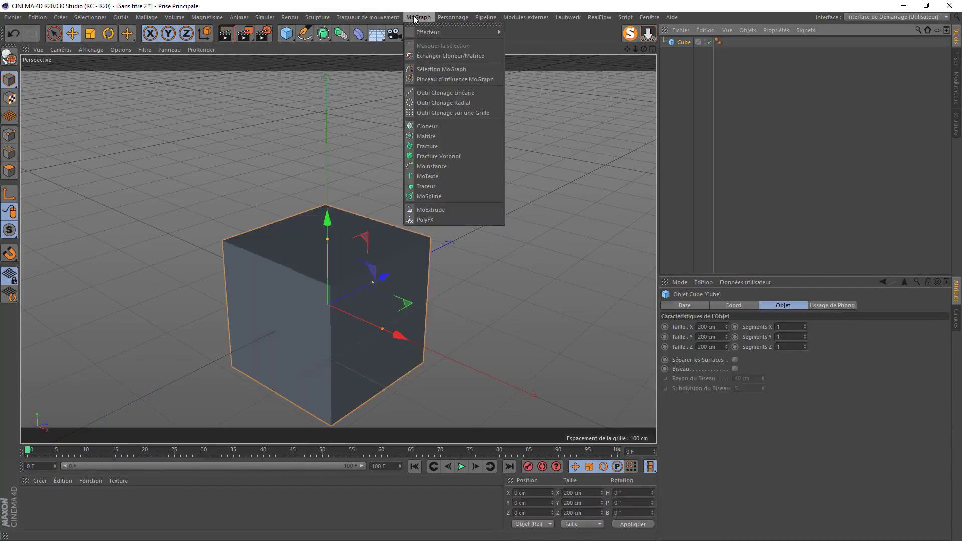
left_click(447, 126)
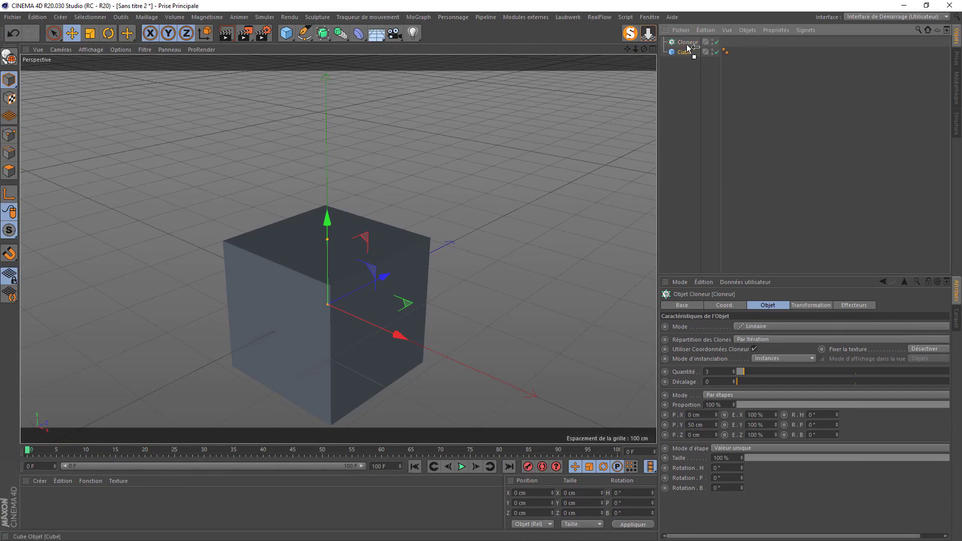
left_click_drag(690, 45, 691, 46)
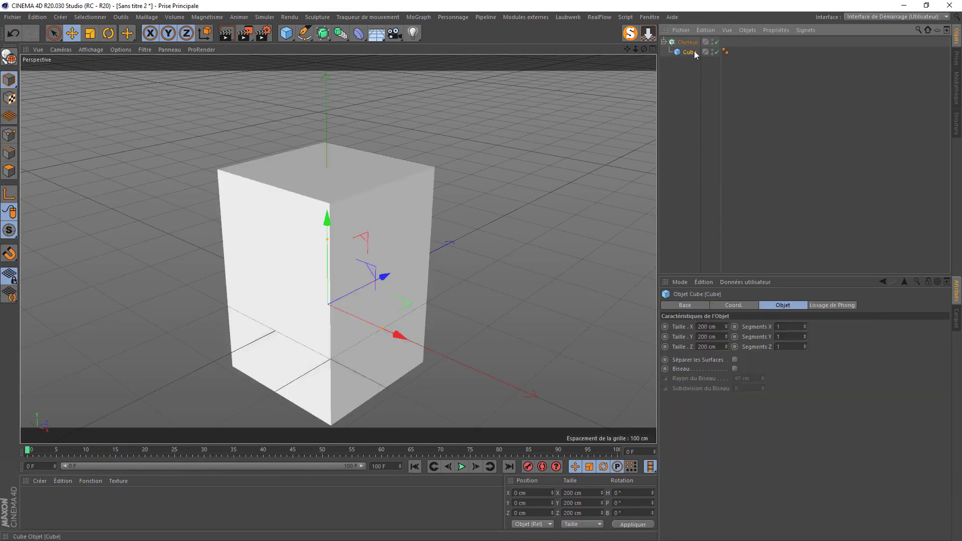
double_click(691, 52)
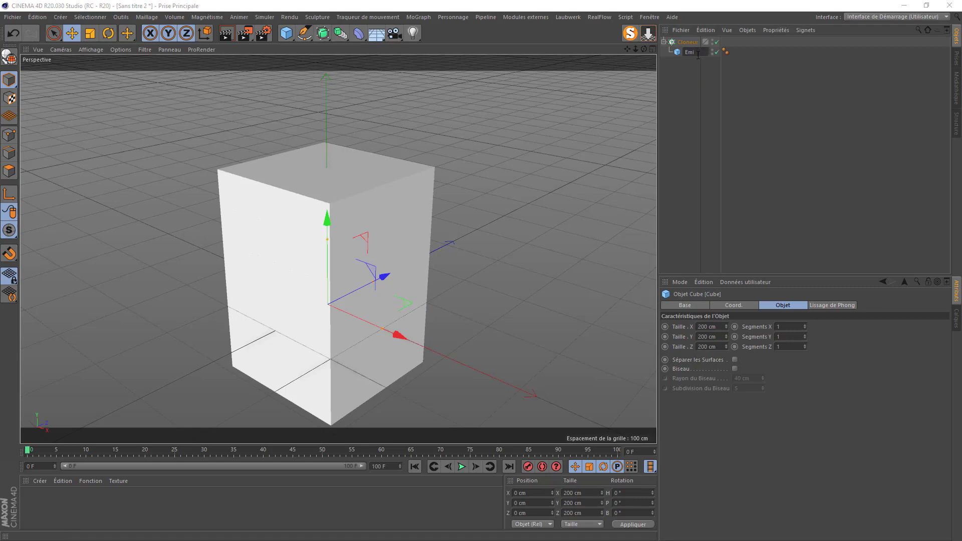
type("Emitter")
key("Return")
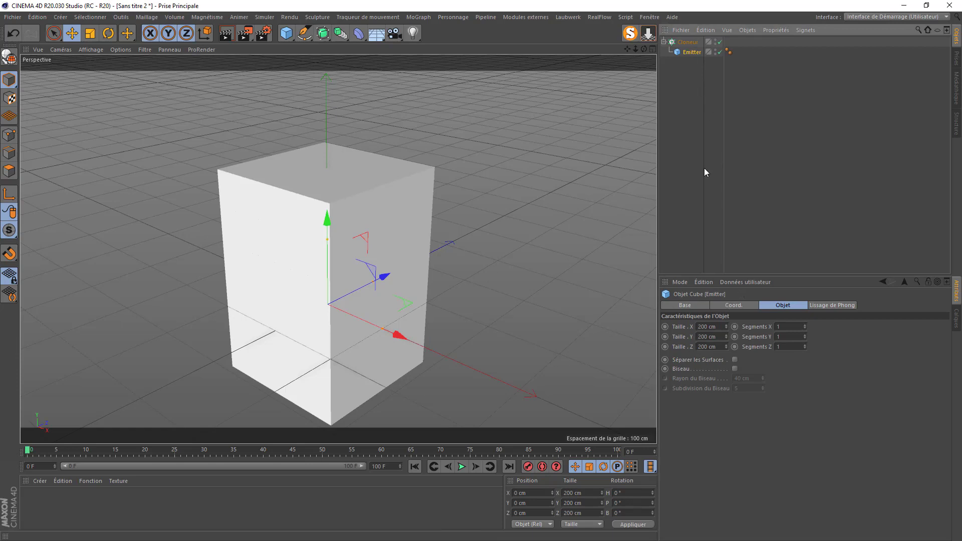
- Set the Cloner to grid distribution (Répartition sur une Grille) with quantities 2, 1 and 3
left_click(688, 42)
left_click(756, 326)
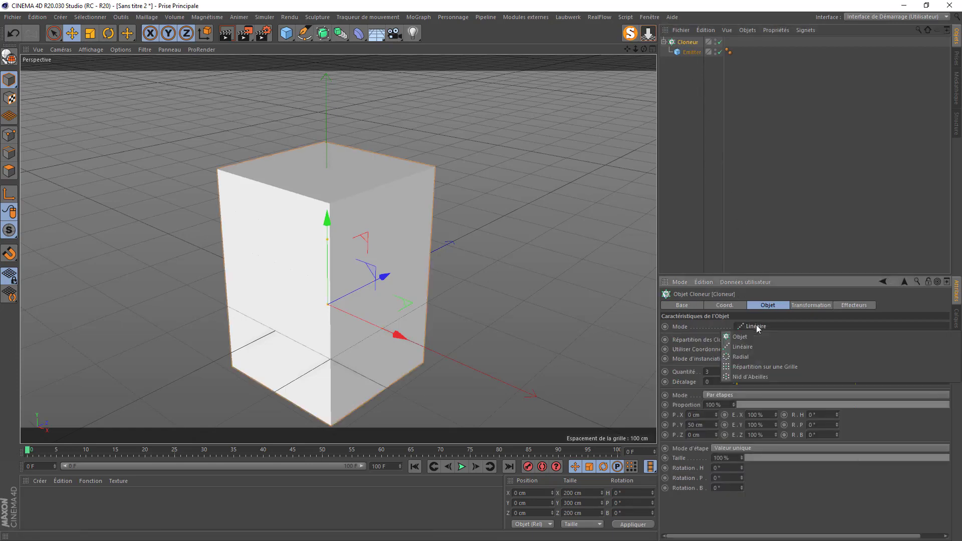
left_click(741, 368)
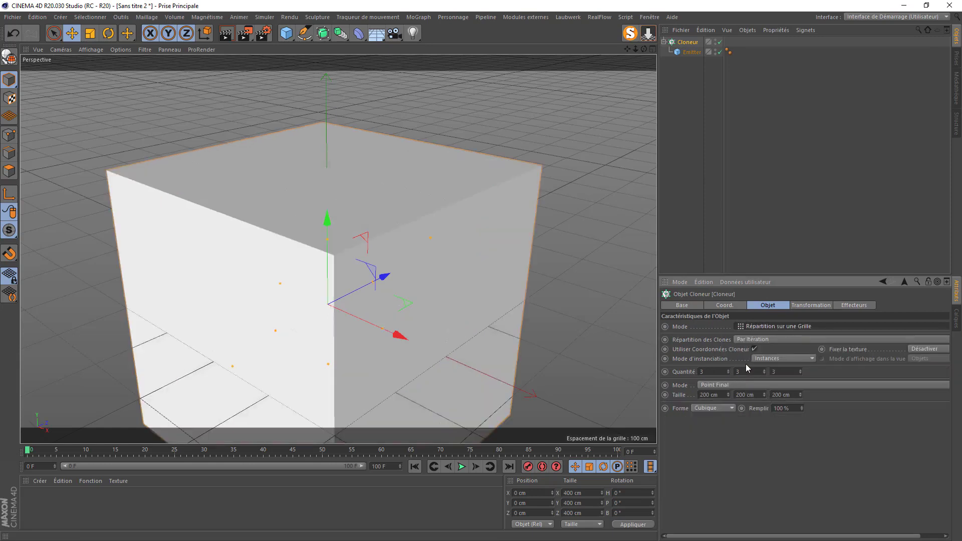
double_click(706, 372)
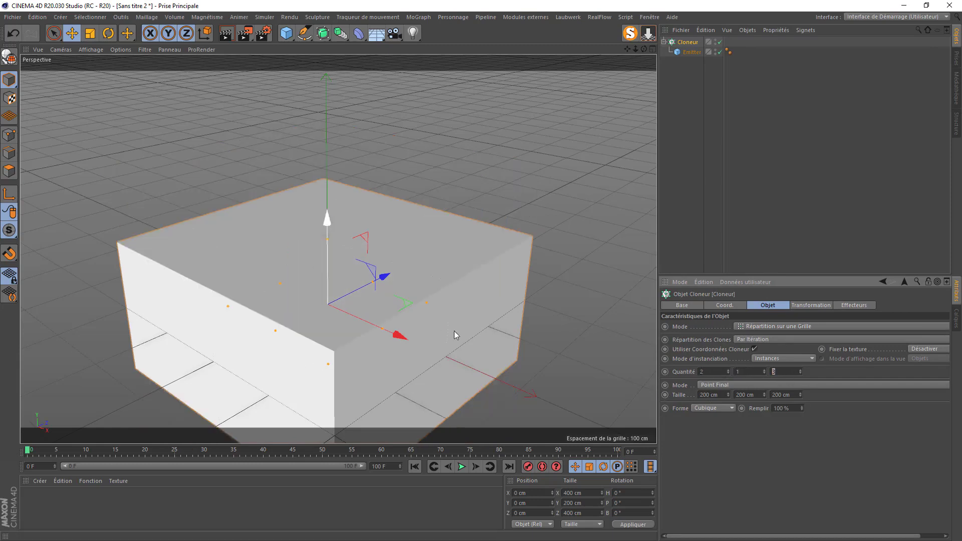
- Switch to the browser and replay the coloured cubes video to examine the cube arrangement
left_click_drag(729, 395, 369, 516)
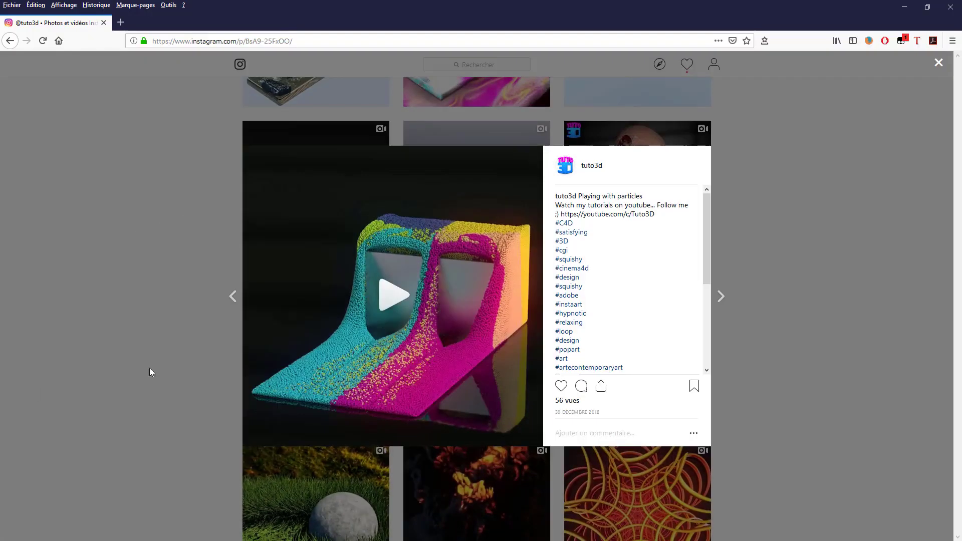
left_click(396, 315)
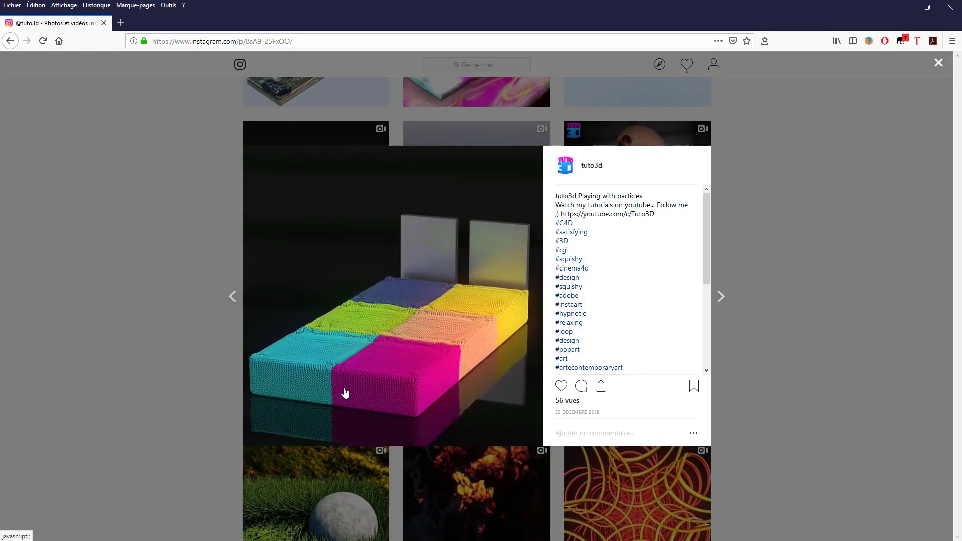
left_click(443, 297)
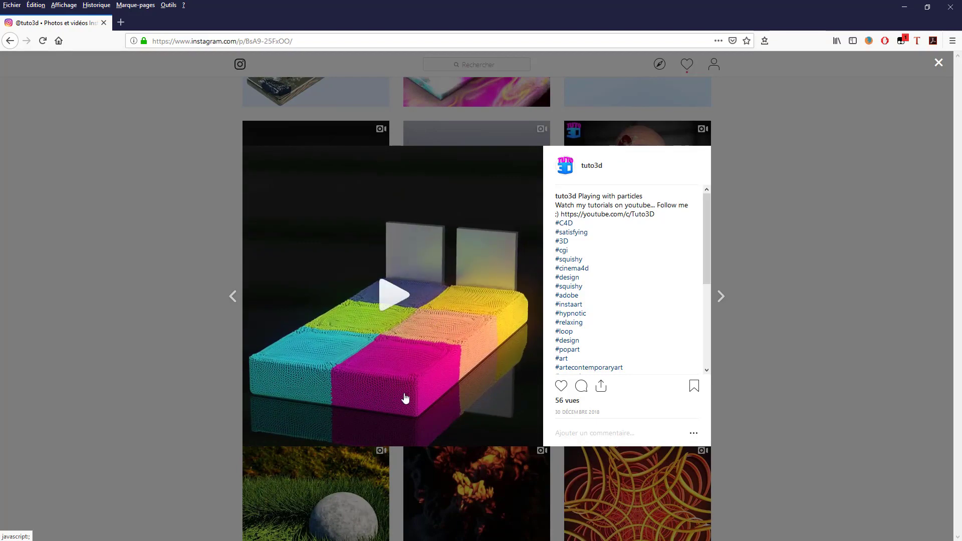
left_click(940, 62)
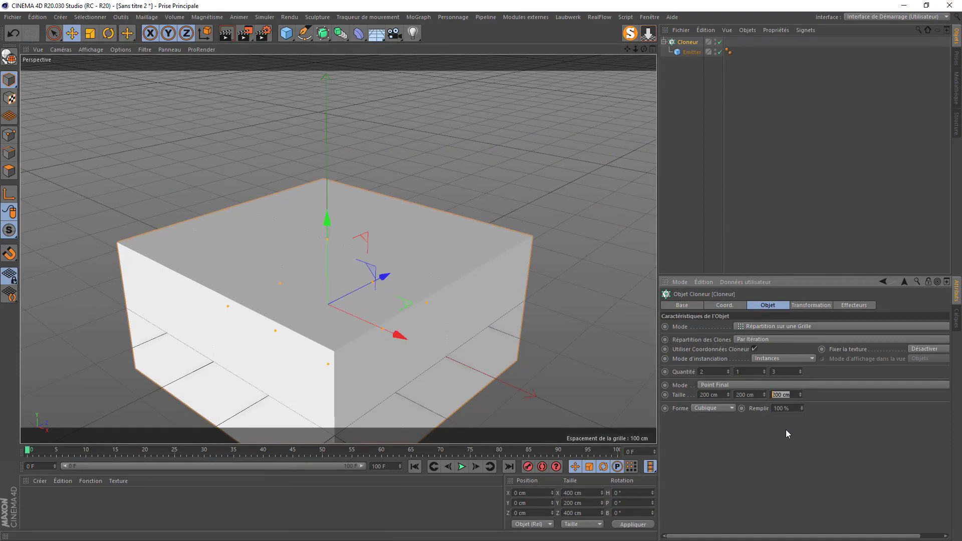
- Set the third size value of the Cloner's grid to 400 cm
type("600")
key("Return")
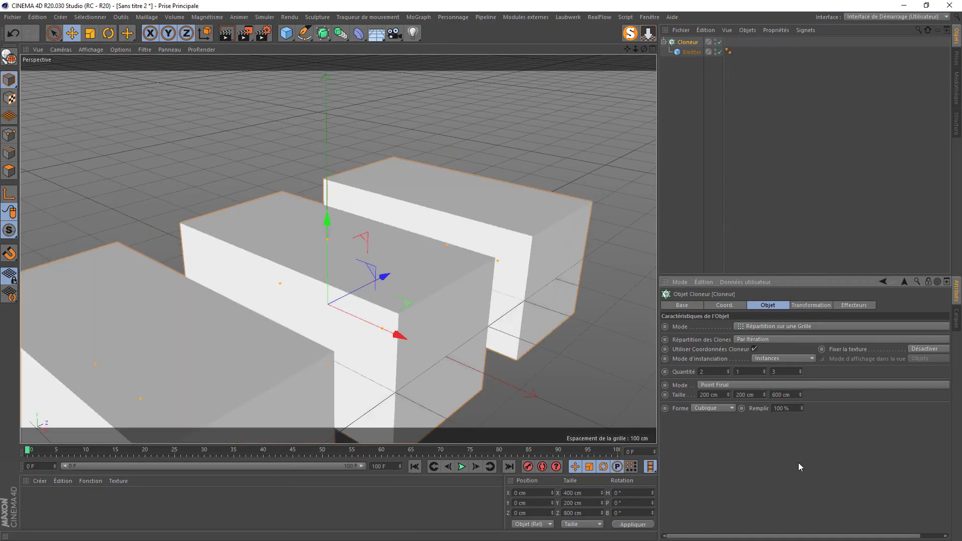
key("BackSpace")
key("BackSpace")
type("400")
key("Return")
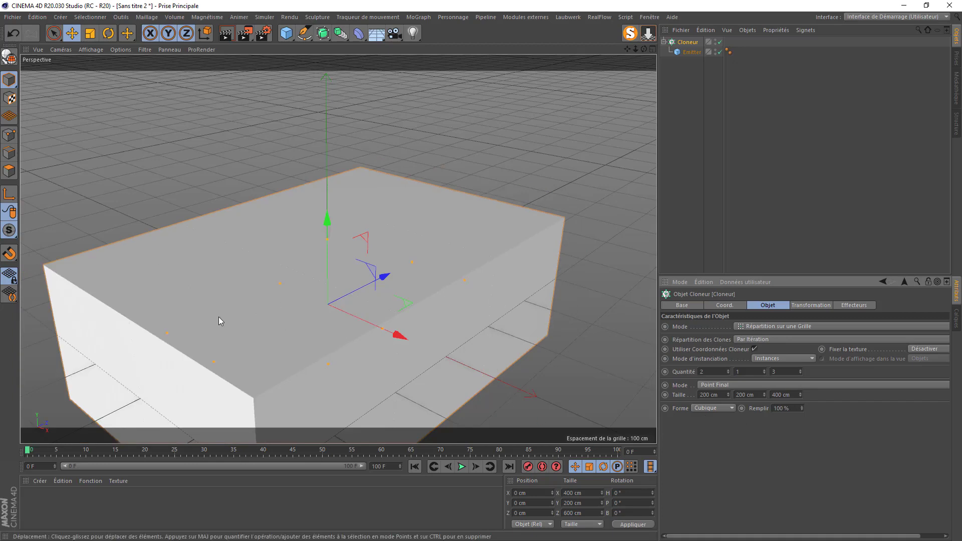
- Add a cube sized 400 cm in X, 400 cm in Y and 600 cm in Z, and drop it onto the floor
scroll(331, 267, "down", 2)
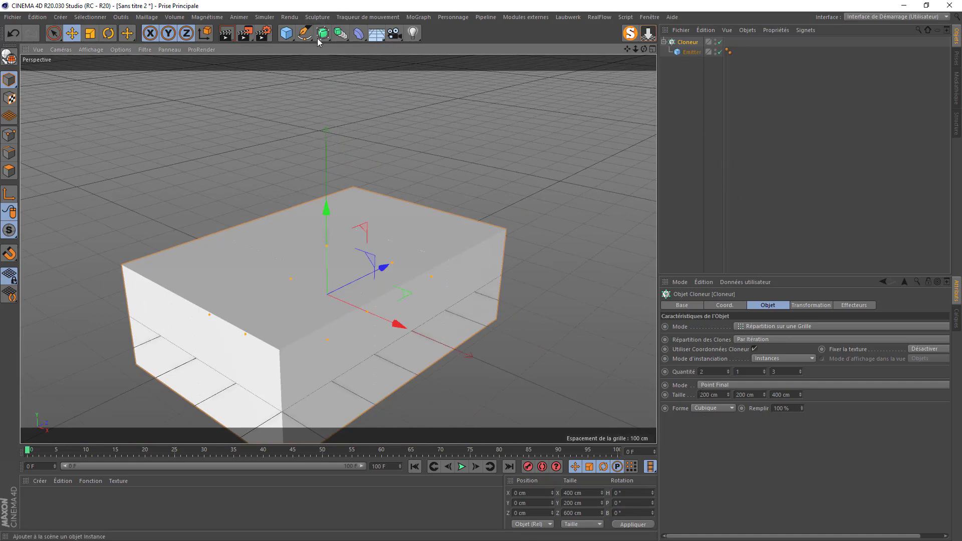
left_click(286, 33)
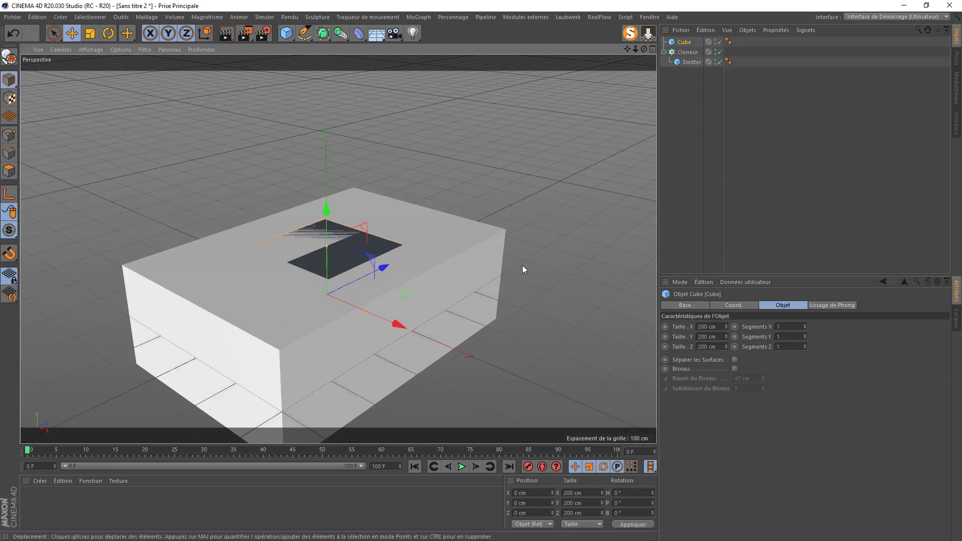
left_click(718, 347)
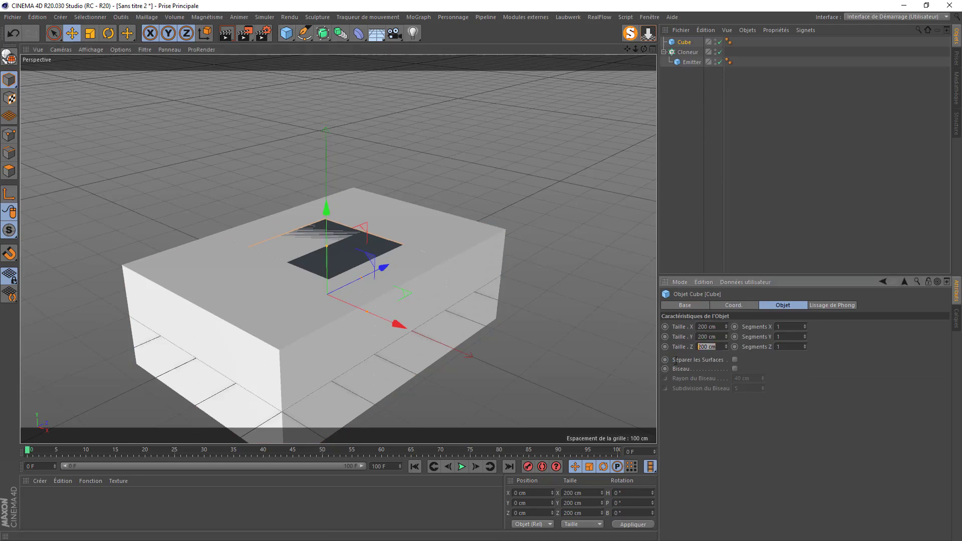
key("Return")
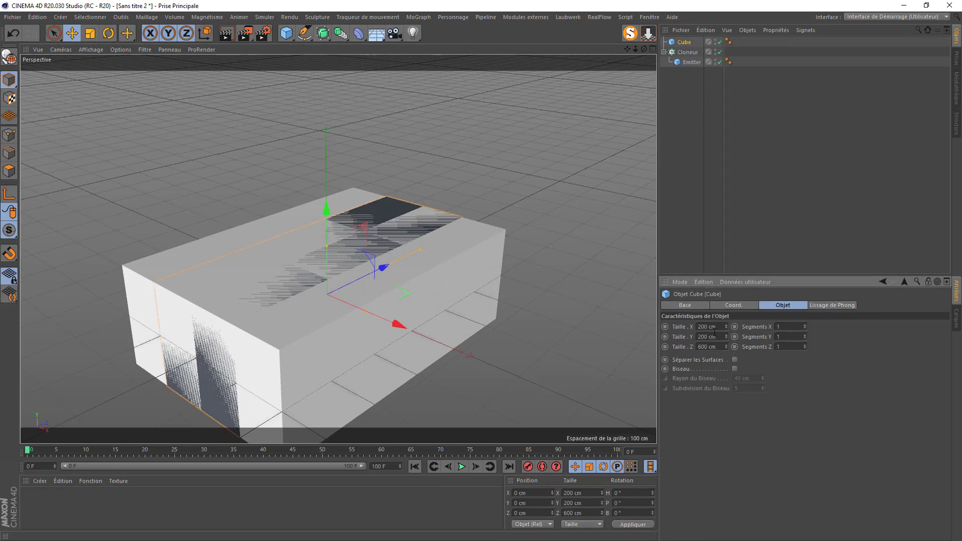
type("0")
key("Return")
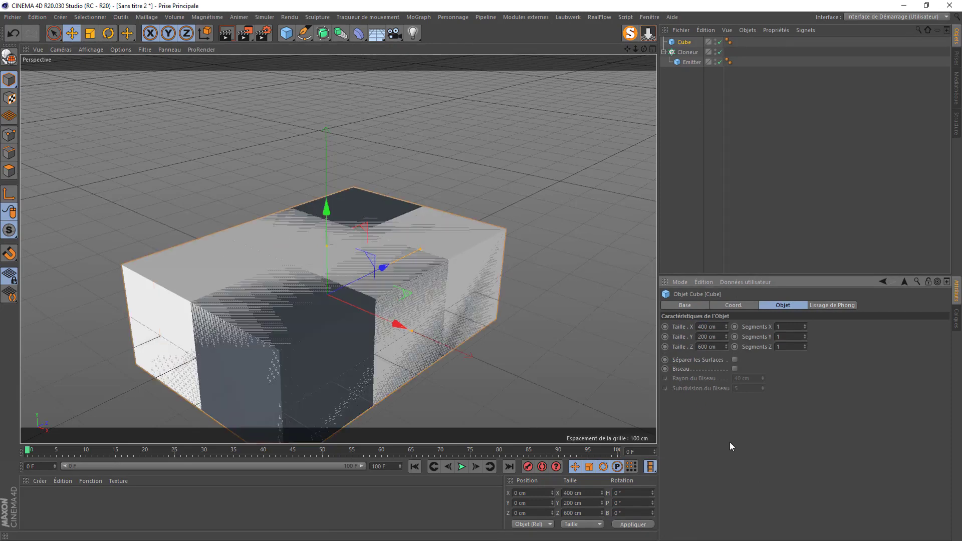
left_click_drag(720, 336, 669, 358)
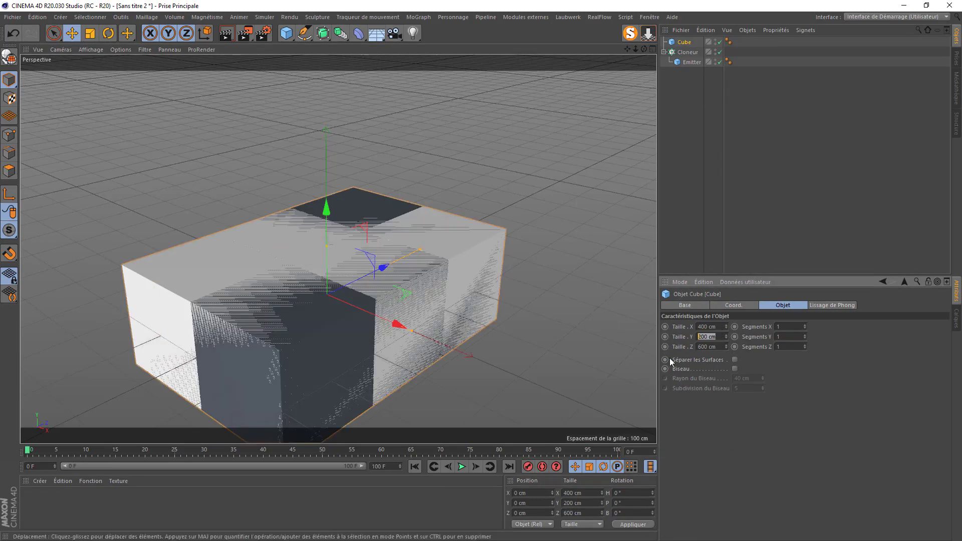
type("400")
key("Return")
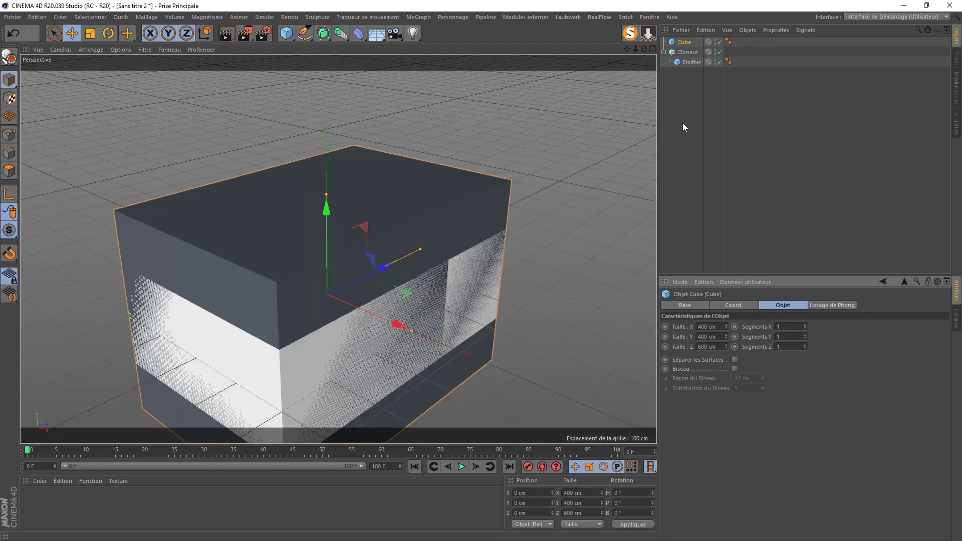
left_click(648, 33)
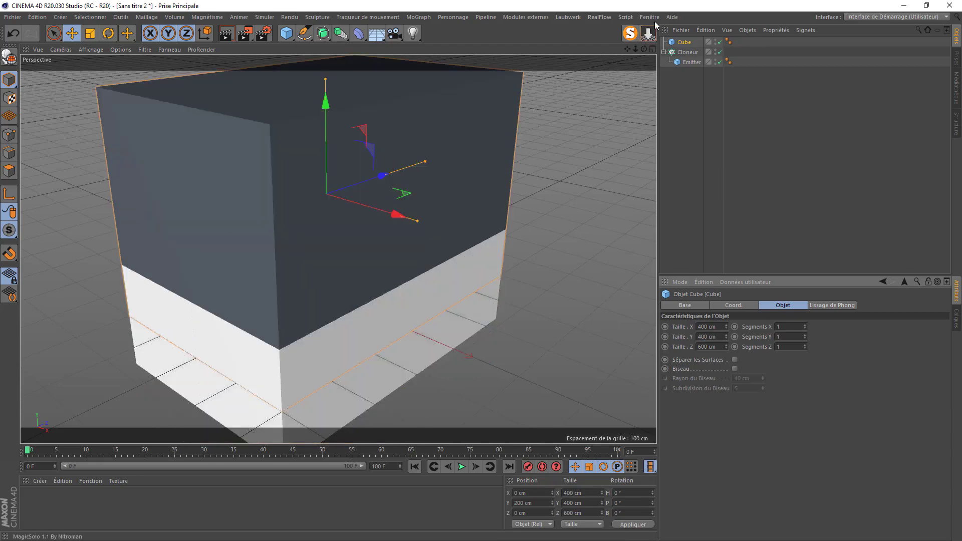
- Rename the large cube container, hide it, and collapse the Cloner's hierarchy
double_click(693, 44)
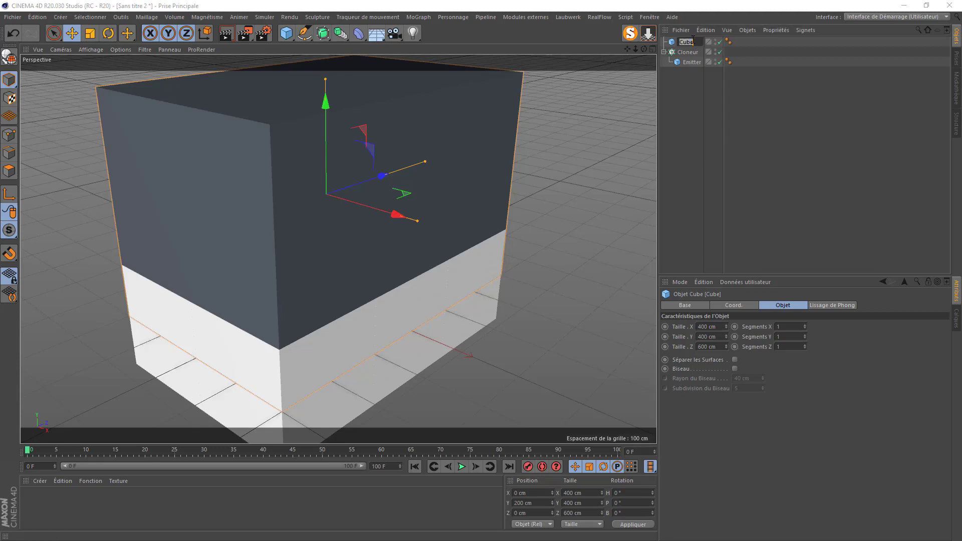
type("c")
key("Return")
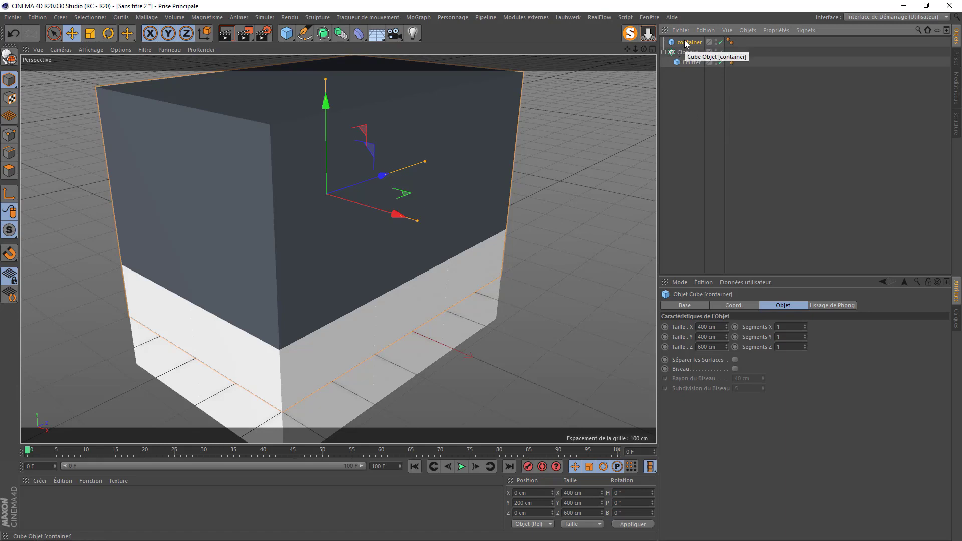
left_click(717, 40)
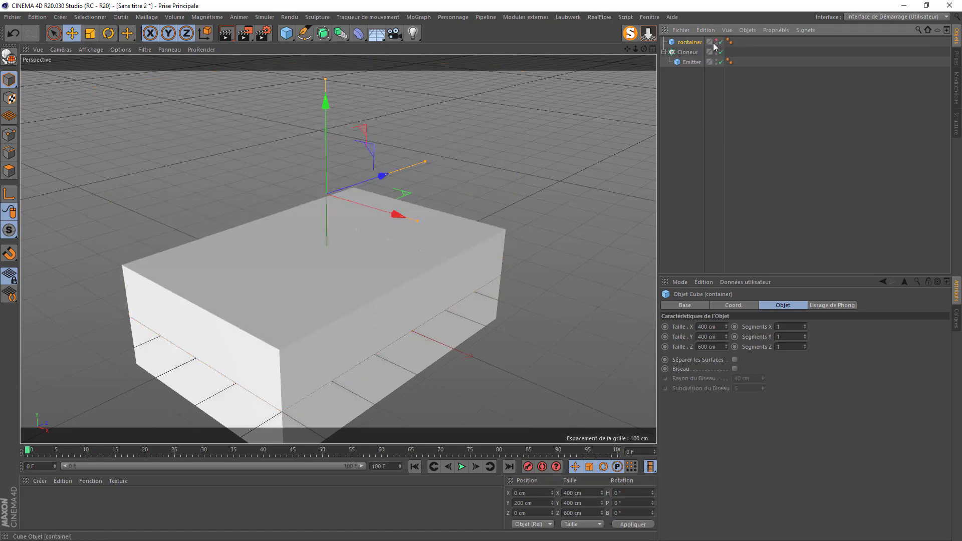
left_click(664, 52)
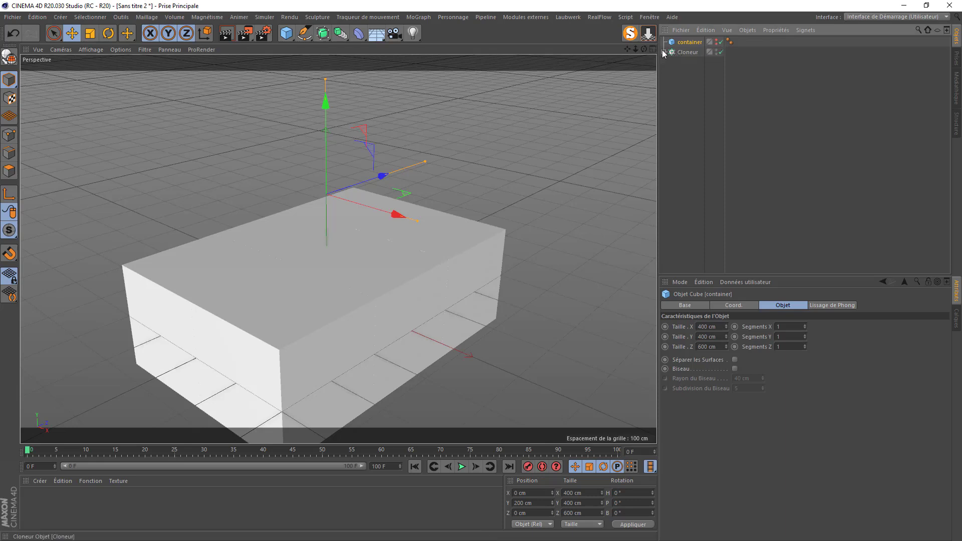
- Convert the Cloner into separate objects and expand the resulting null to list its emitter cubes
left_click(689, 53)
right_click(689, 53)
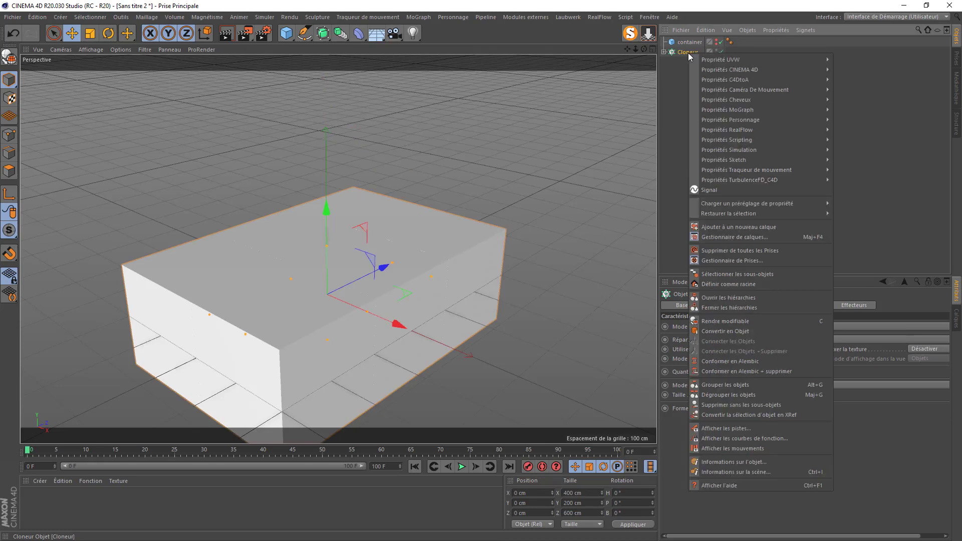
left_click(728, 332)
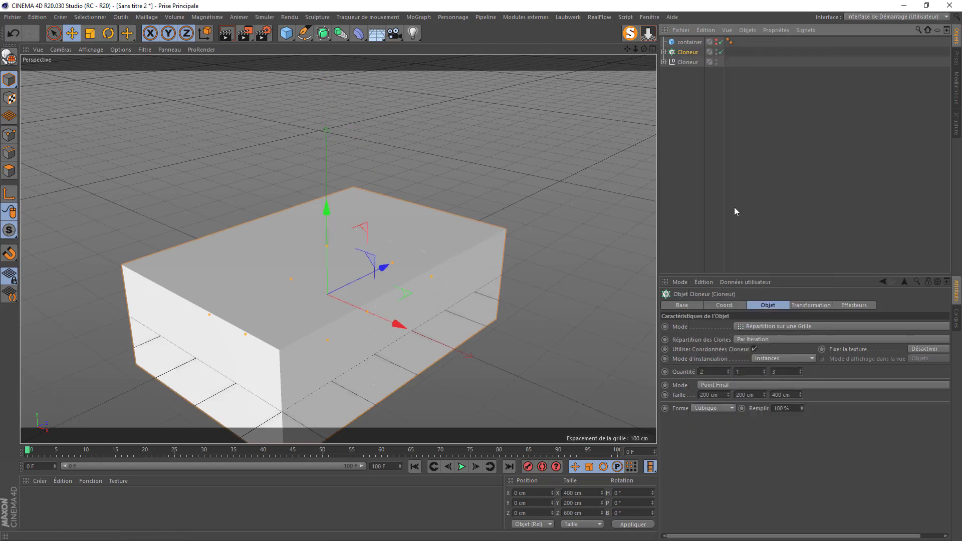
left_click(663, 62)
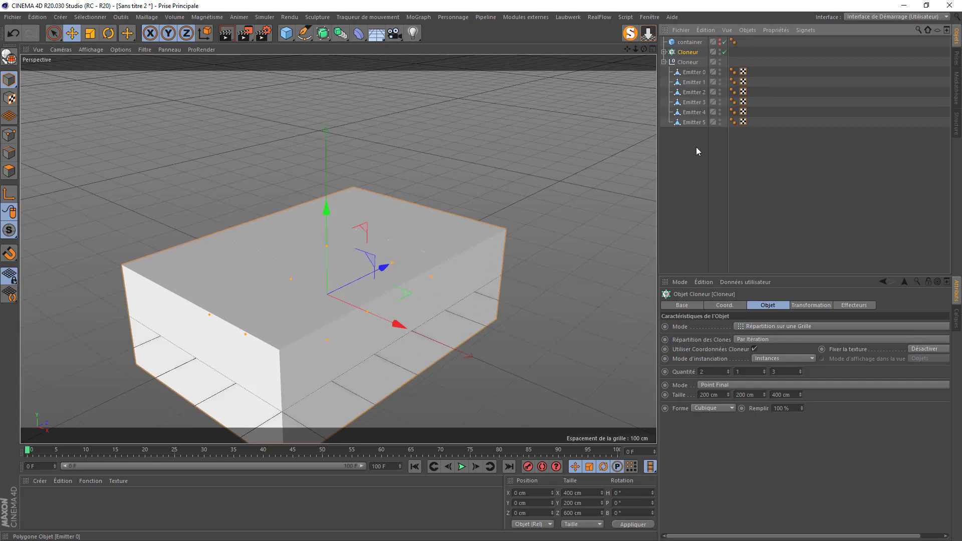
- Move Emitter 0 to the end of the converted group, rename it as Emitter 6, and collapse the group
left_click_drag(698, 74, 696, 125)
double_click(695, 123)
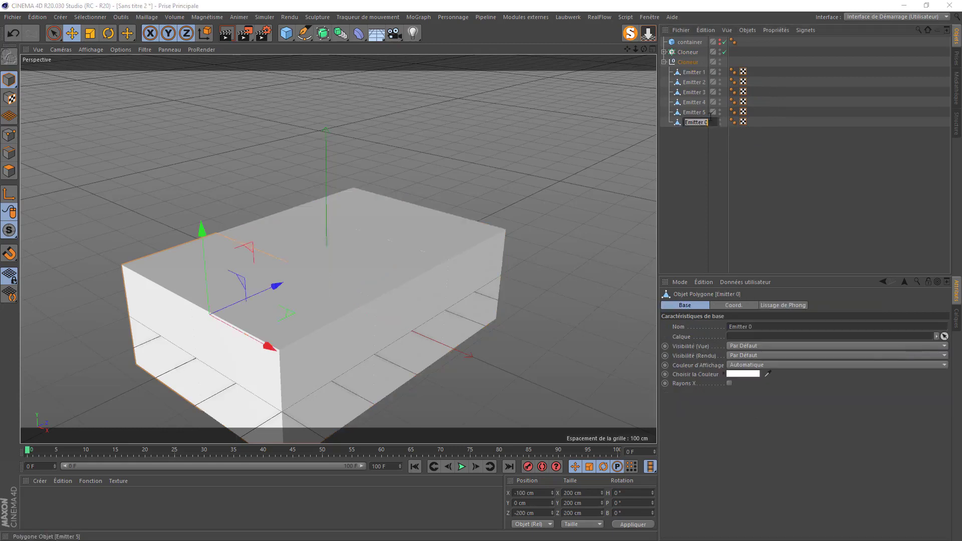
type("6")
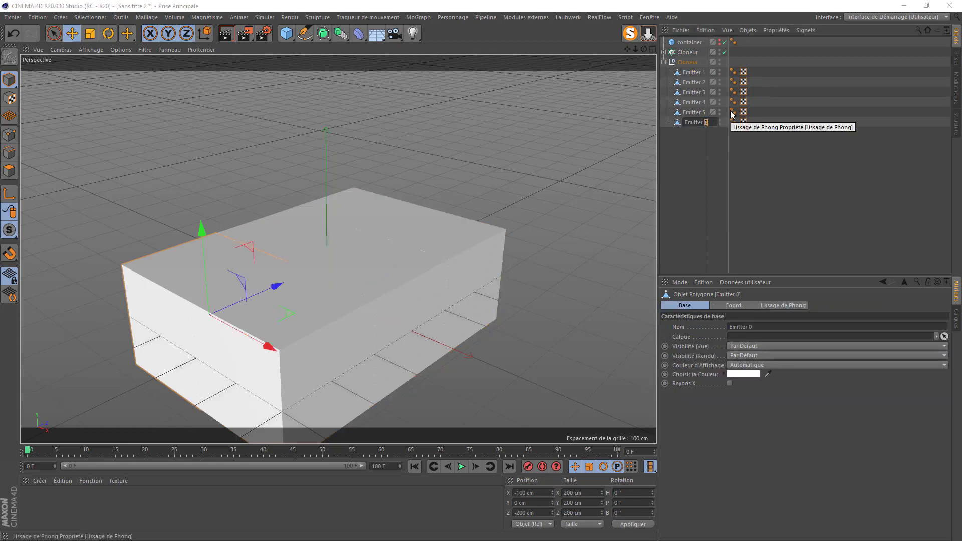
key("Return")
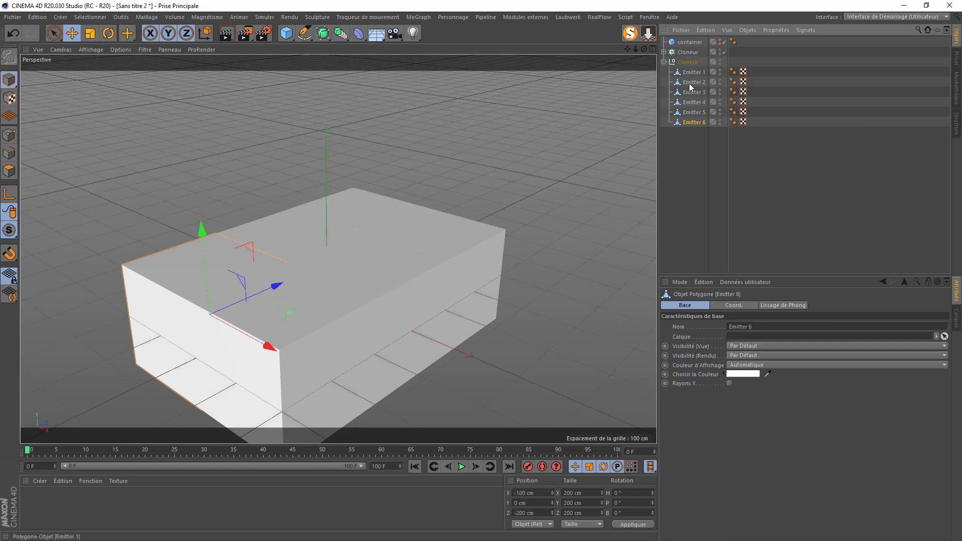
left_click(663, 62)
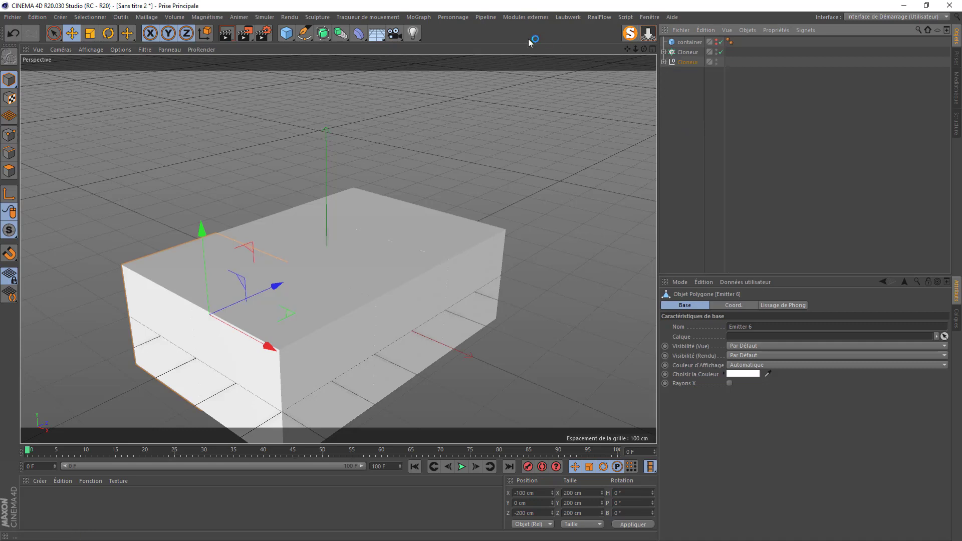
- Create a RealFlow scene and add a Fill emitter to it
left_click(609, 19)
left_click(604, 29)
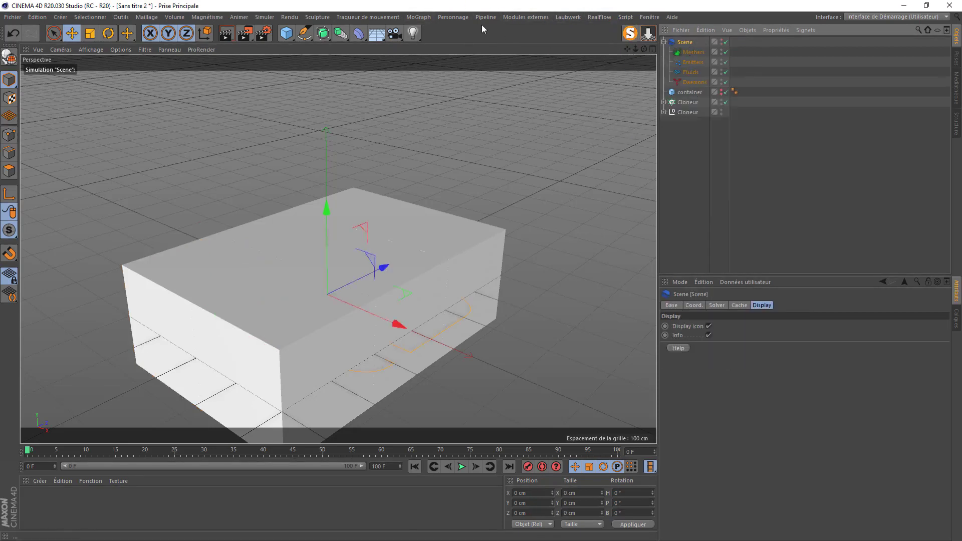
left_click(599, 17)
mouse_move(606, 44)
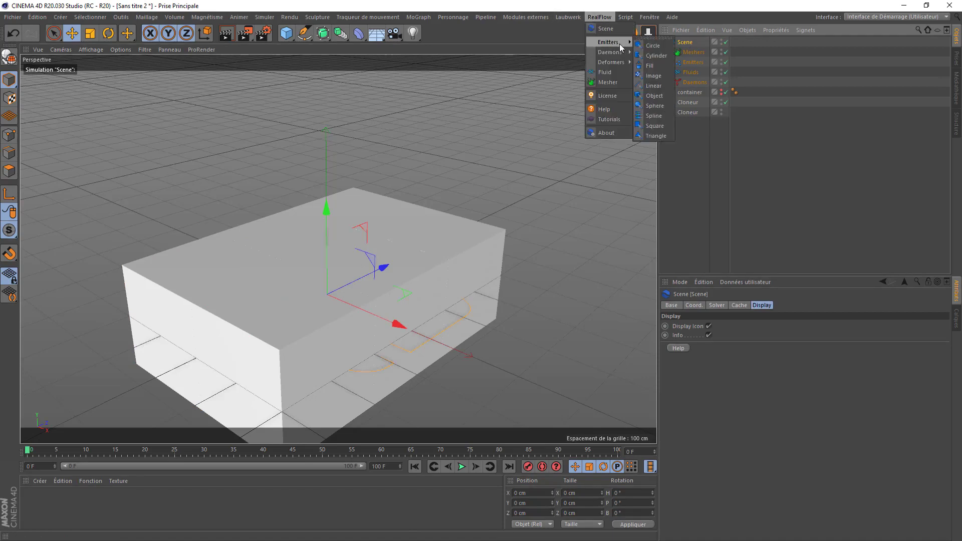
left_click(649, 68)
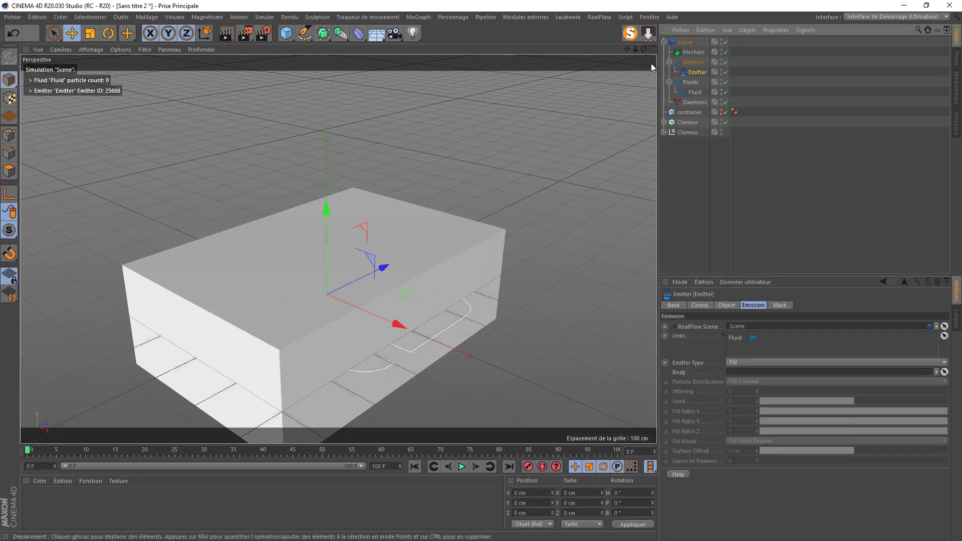
left_click(595, 18)
left_click(603, 4)
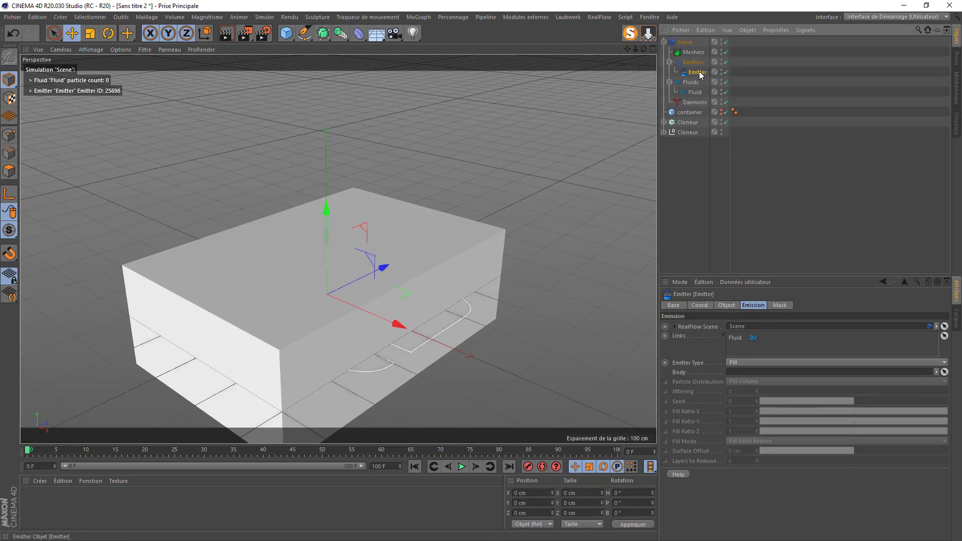
- Set the fluid's type to Granular with resolution 10, density 10000, compactation 0.2 and cohesion 0.2
left_click(695, 92)
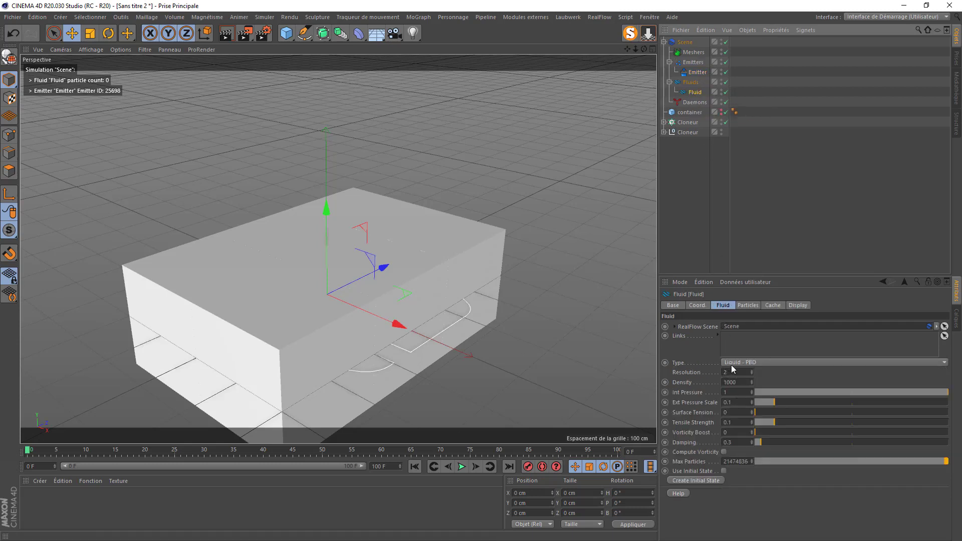
left_click(747, 359)
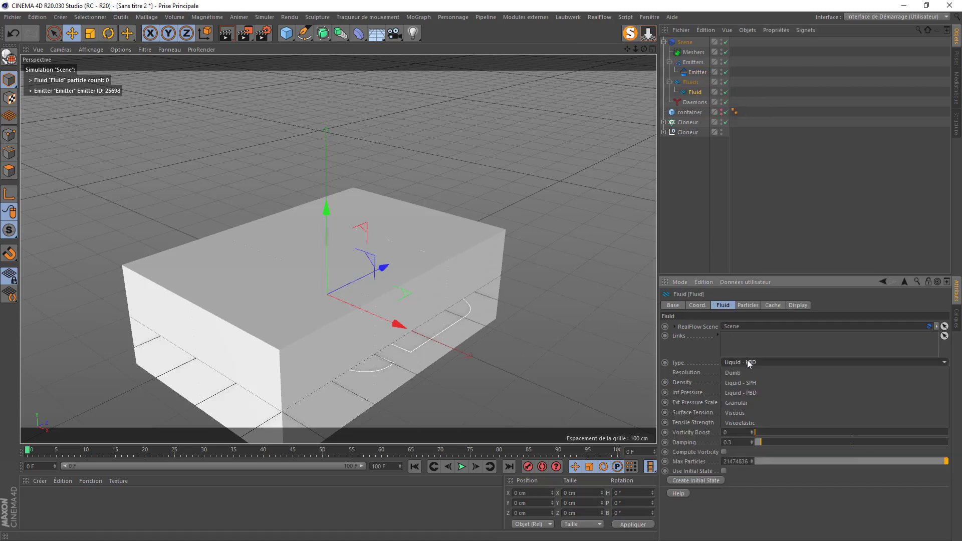
left_click(753, 404)
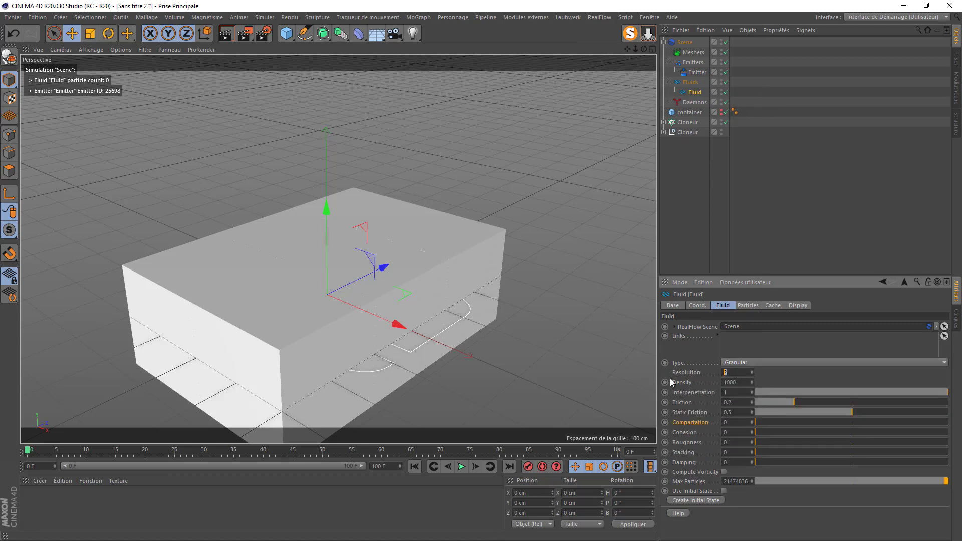
type("10")
key("Return")
left_click(727, 422)
type(".2")
left_click(734, 432)
type(".2")
key("Return")
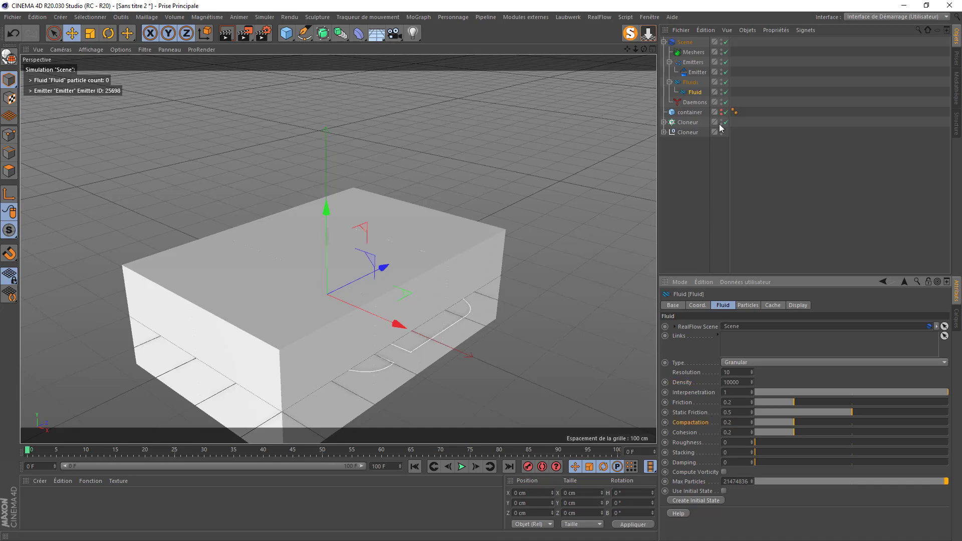
- Rename the RealFlow emitter as Emitter 1 and its fluid as Fluid 1
left_click(695, 73)
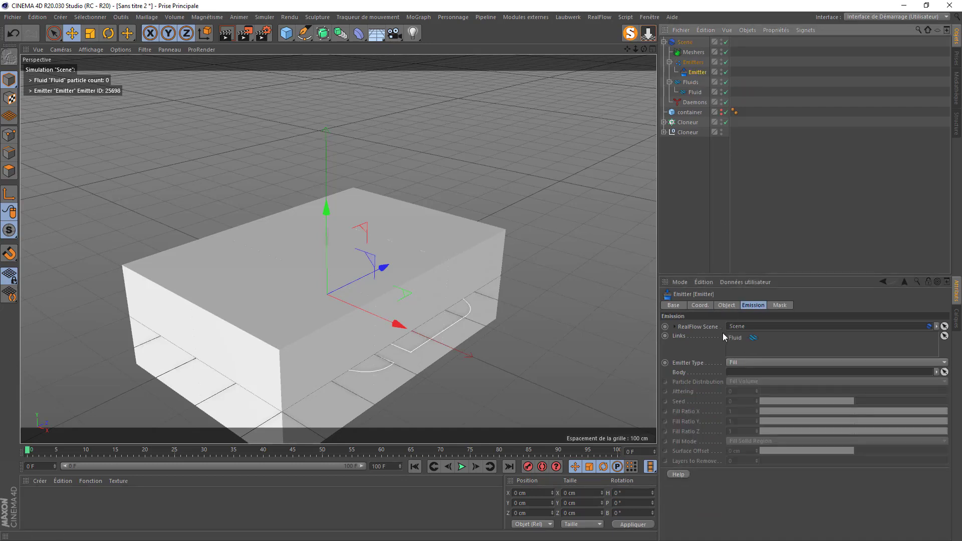
double_click(694, 72)
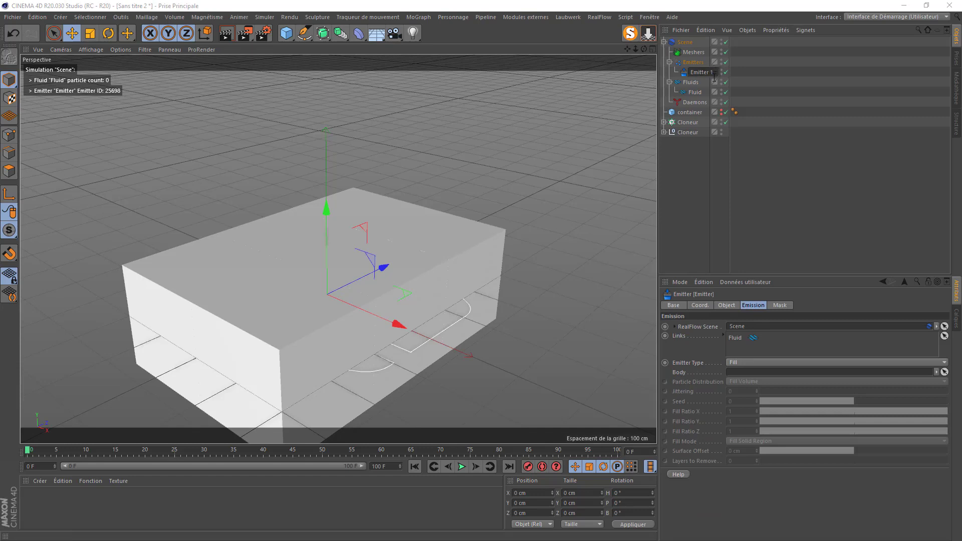
type("1")
key("Return")
double_click(695, 91)
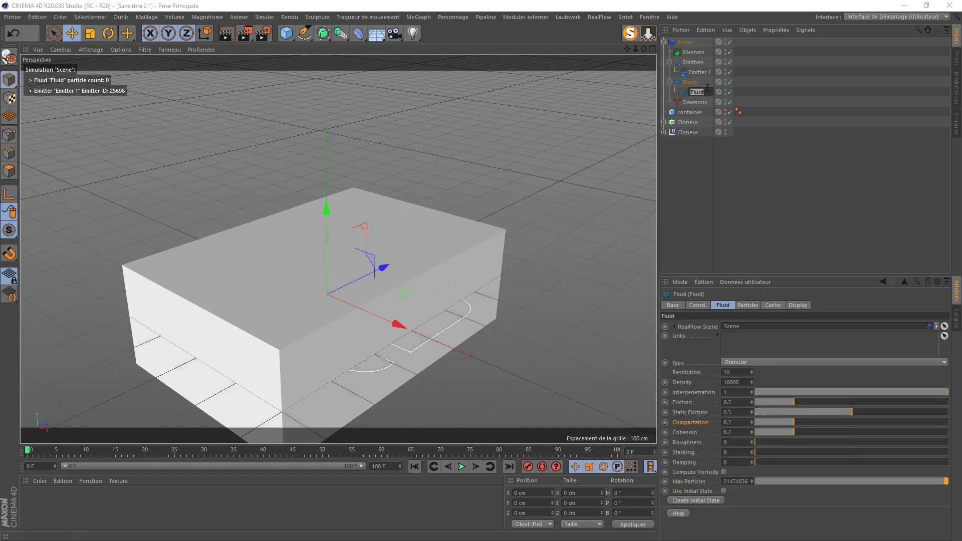
left_click(708, 88)
key("Return")
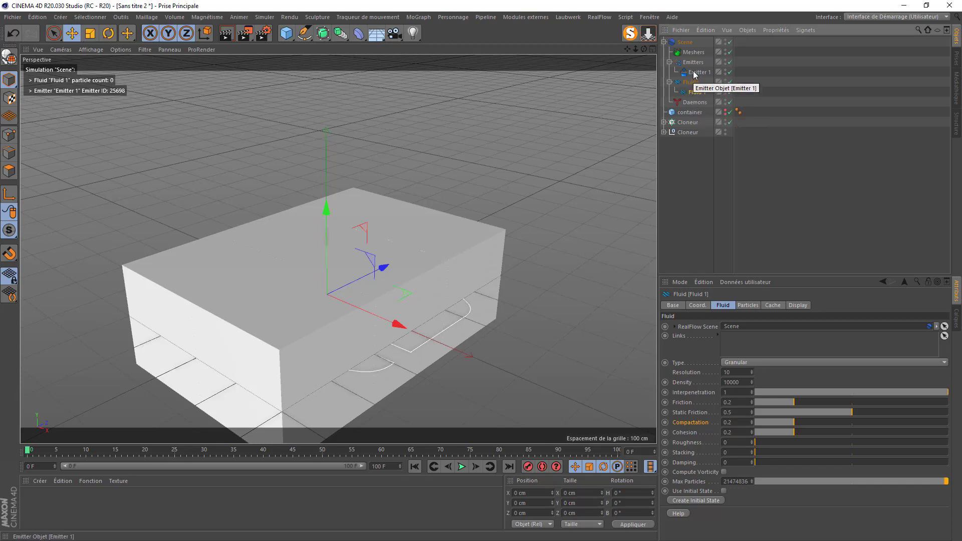
- Assign the Emitter 1 polygon cube as the body of the RealFlow emitter and play the simulation for a few frames
left_click(698, 72)
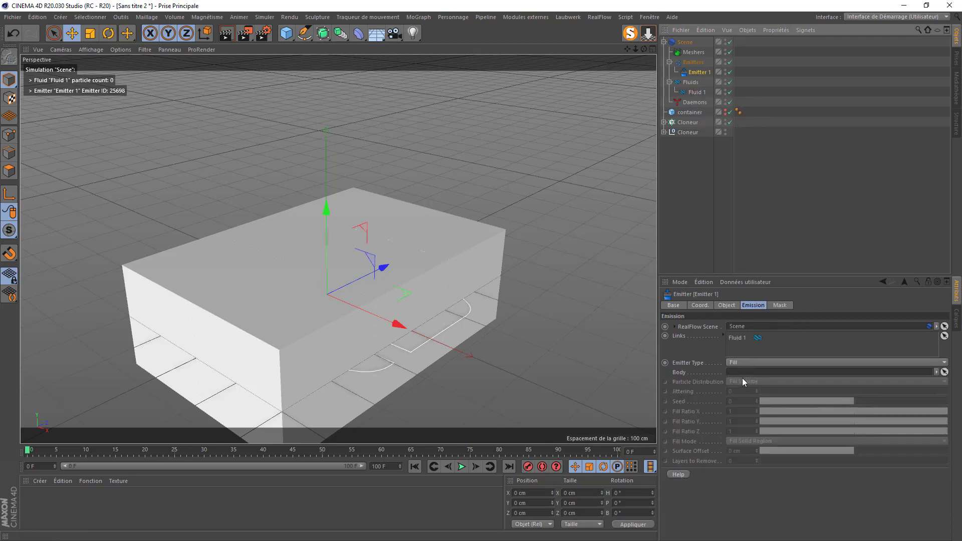
left_click(661, 133)
mouse_move(692, 142)
left_mouse_down()
mouse_move(704, 232)
mouse_move(745, 372)
left_mouse_up()
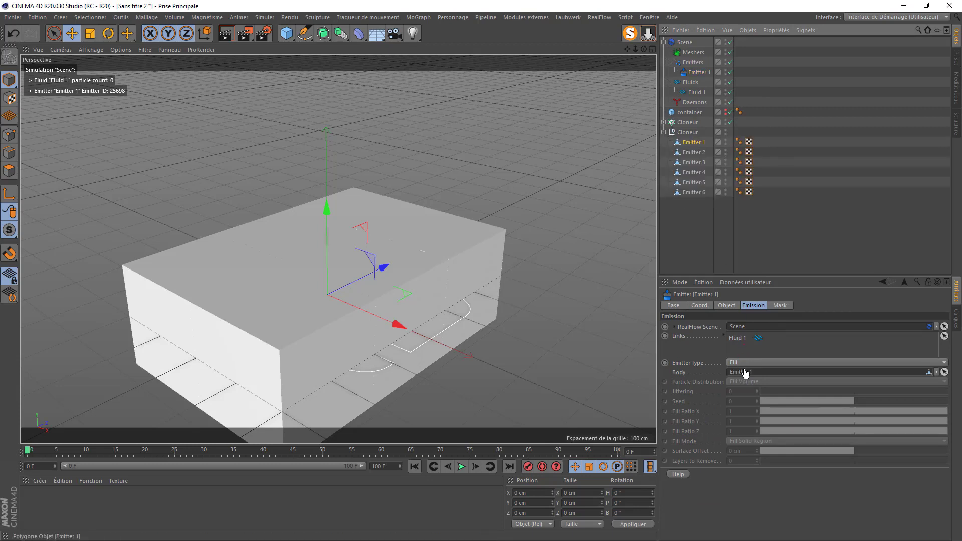
left_click(692, 92)
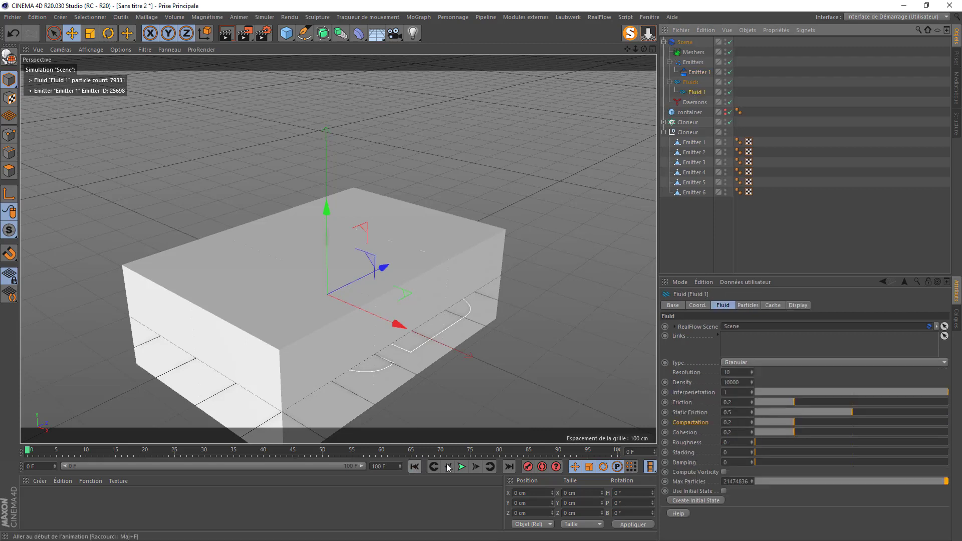
left_click(462, 467)
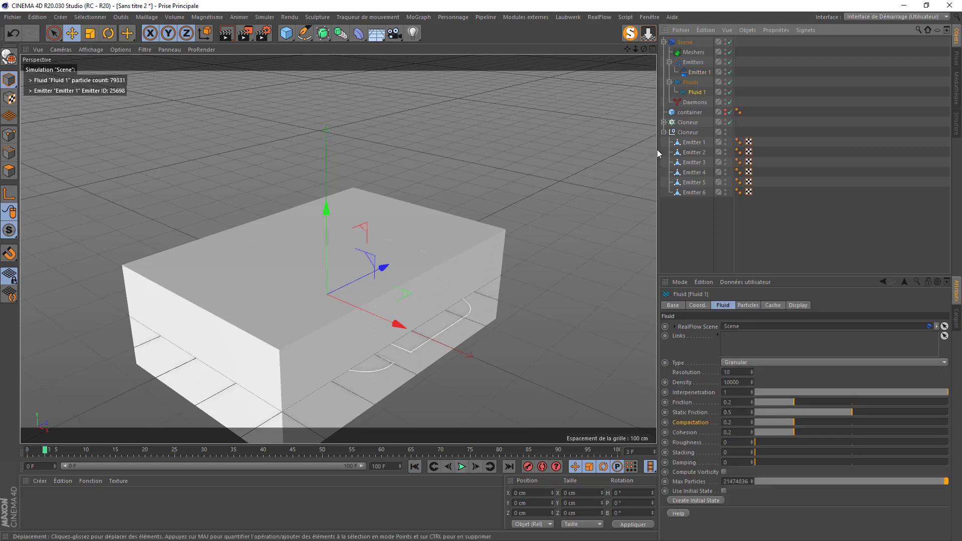
- Collapse the converted null, rename it as Emitter, and hide it in the viewport and render
left_click(664, 132)
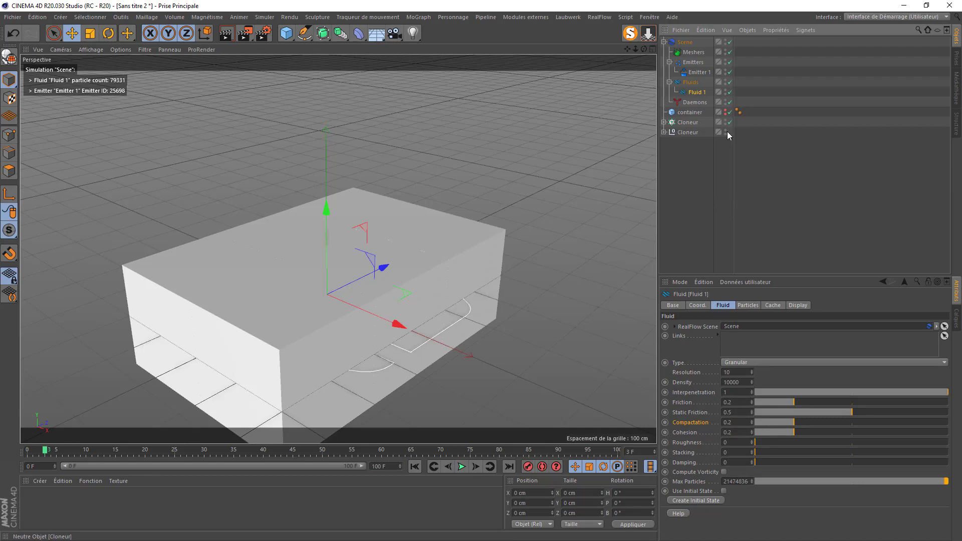
double_click(691, 132)
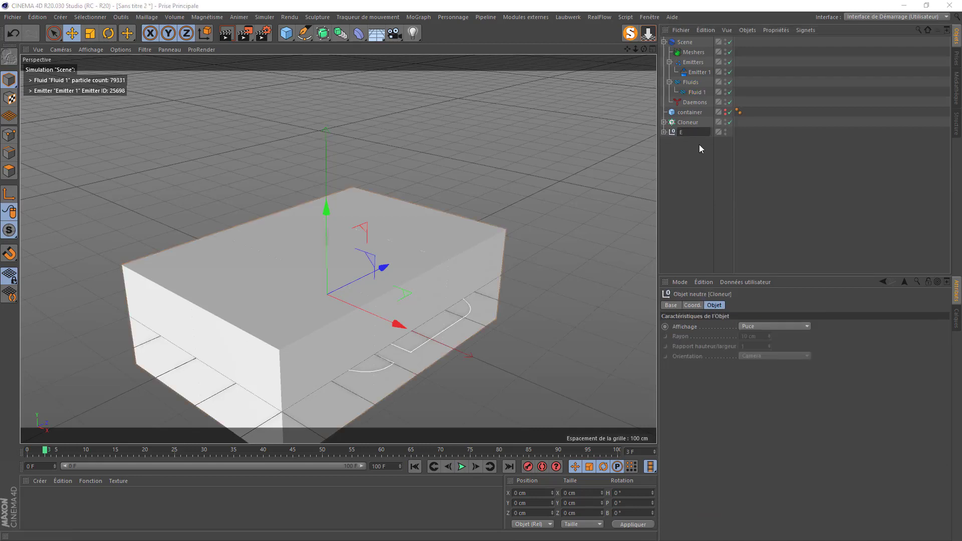
type("Emitter")
key("Return")
left_click(725, 131)
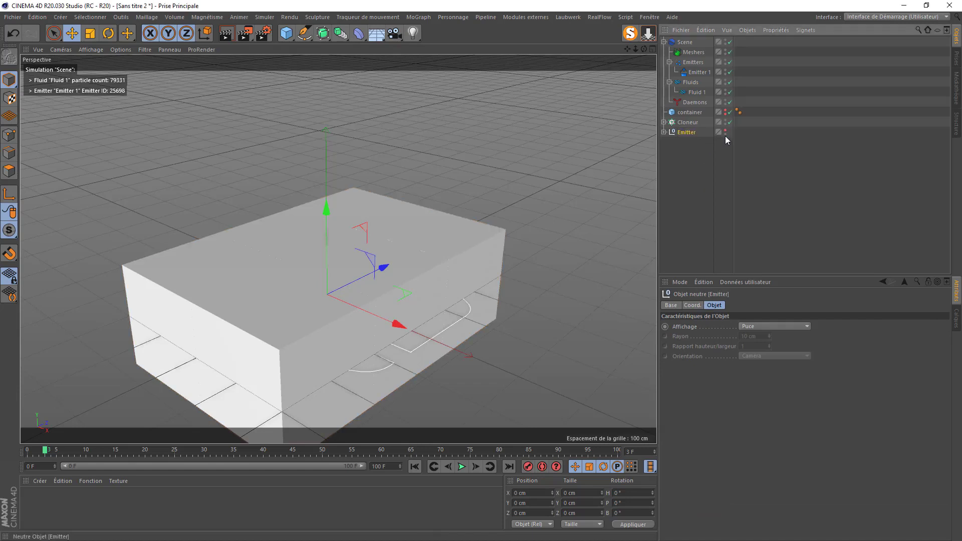
double_click(725, 134)
- Disable the original Cloner and delete it from the scene
left_click(725, 120)
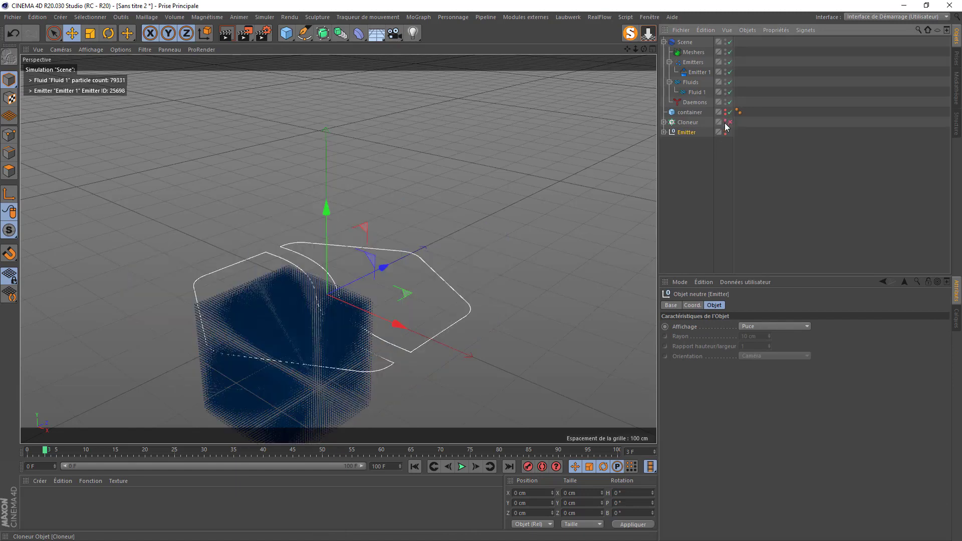
left_click(688, 121)
key("Delete")
left_click(685, 122)
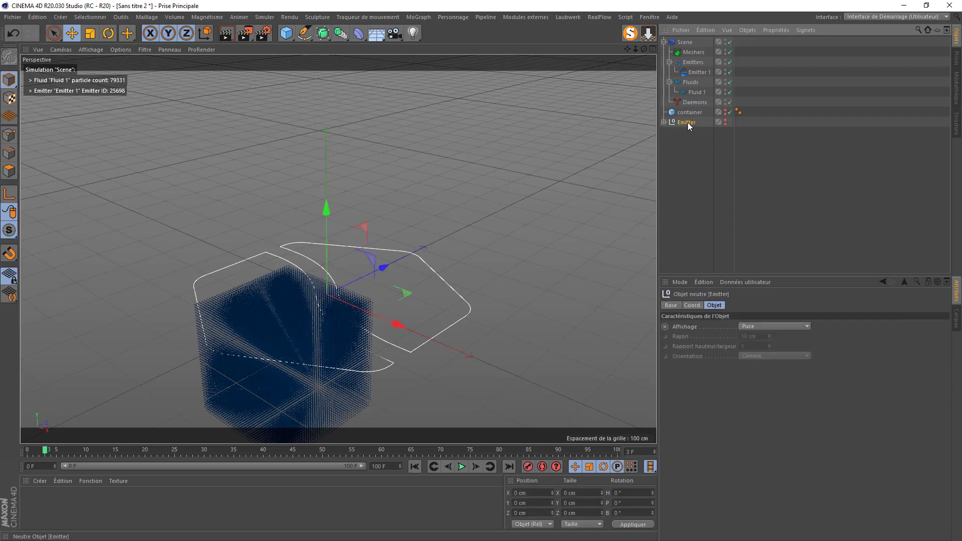
- Remove every knot except the first dark blue one from Fluid 1's particle color gradient
left_click(697, 92)
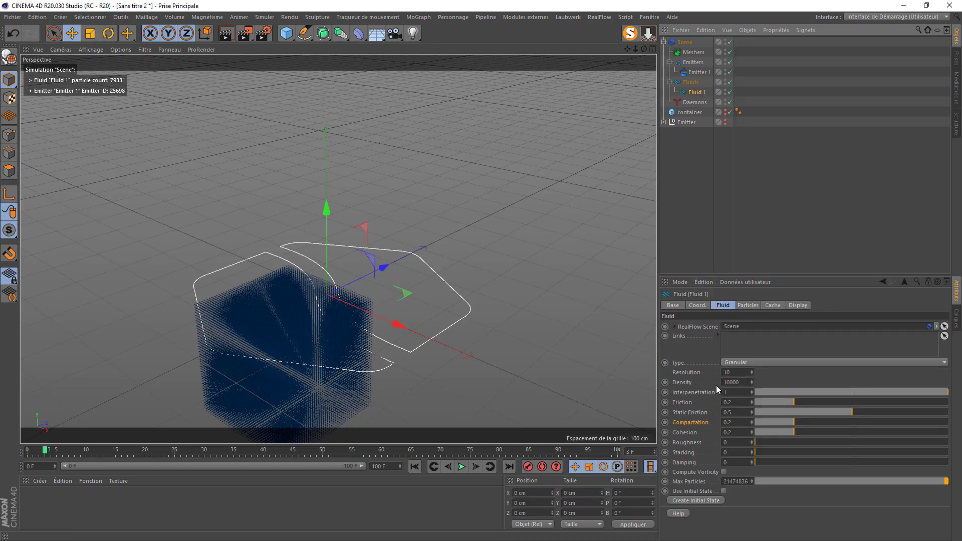
left_click(796, 306)
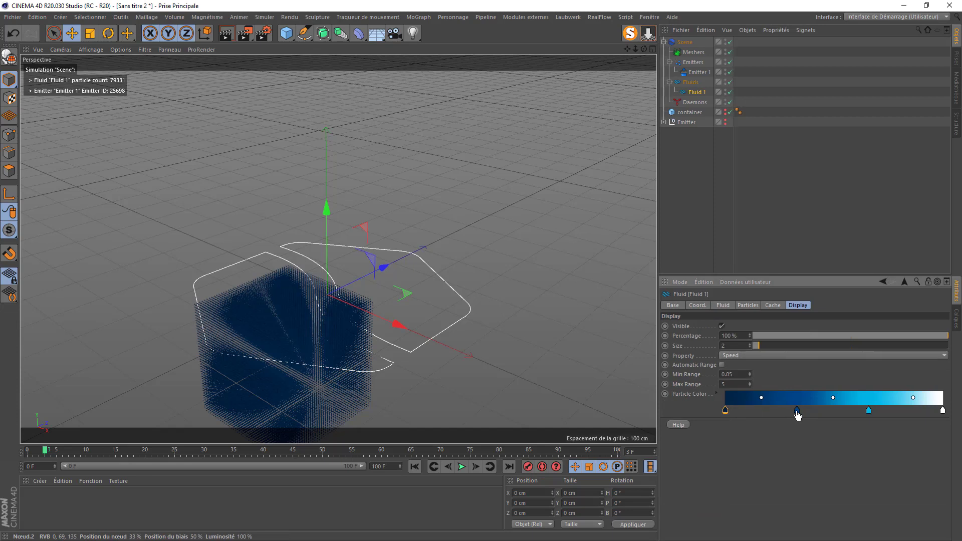
left_click_drag(797, 411, 797, 490)
left_click_drag(869, 411, 873, 471)
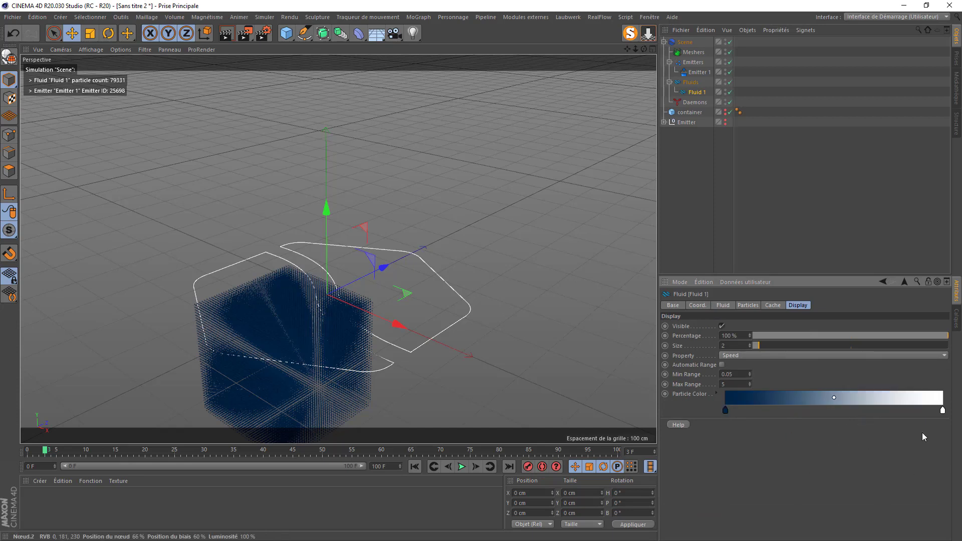
left_click_drag(942, 411, 947, 472)
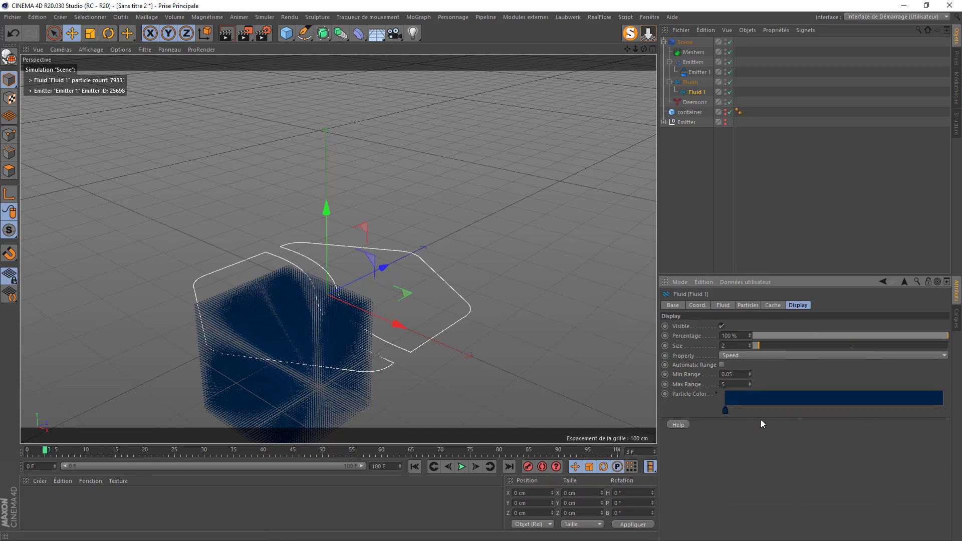
- Recolor Fluid 1's remaining particle color knot to pure red with hue 0°, saturation 100% and luminosity 100%
double_click(725, 411)
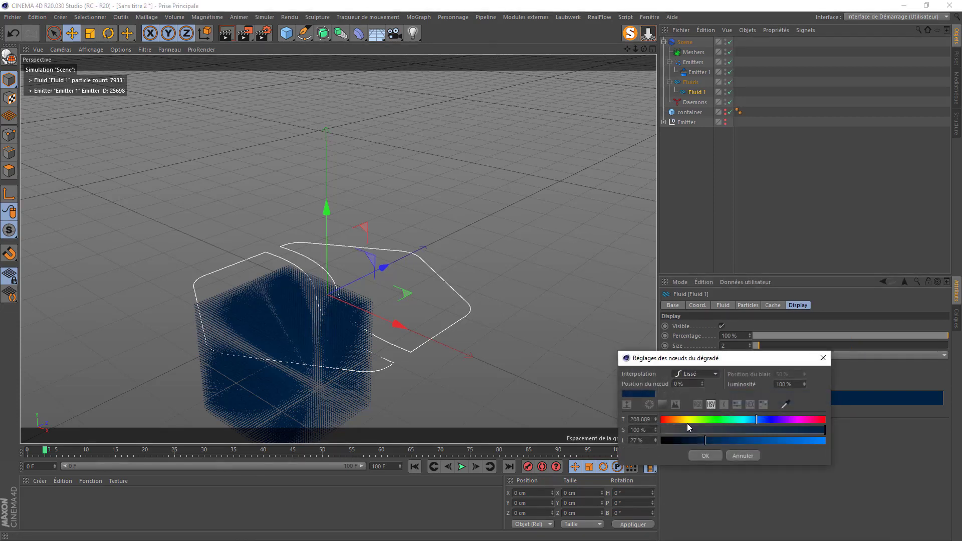
left_click_drag(686, 420, 607, 443)
left_click(703, 441)
left_click_drag(704, 441, 826, 441)
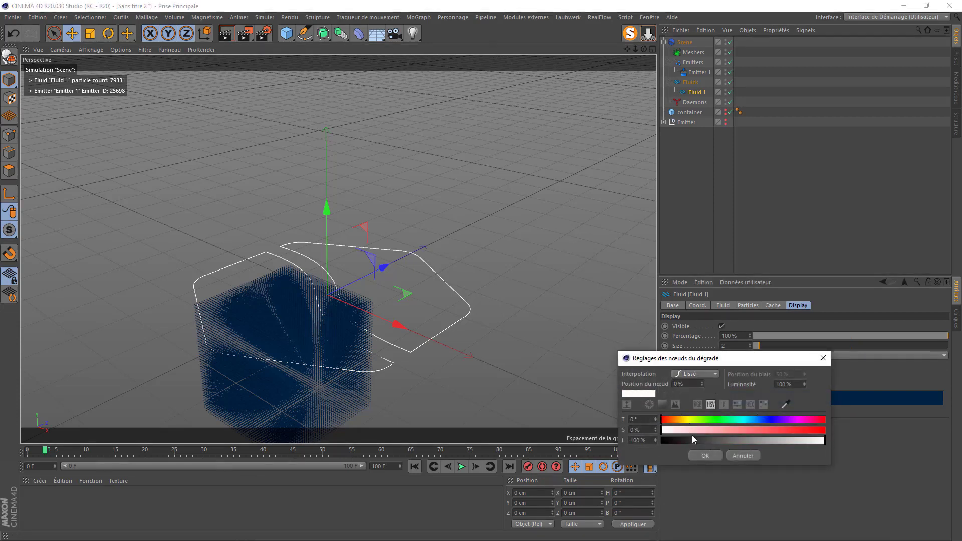
left_click_drag(687, 430, 826, 429)
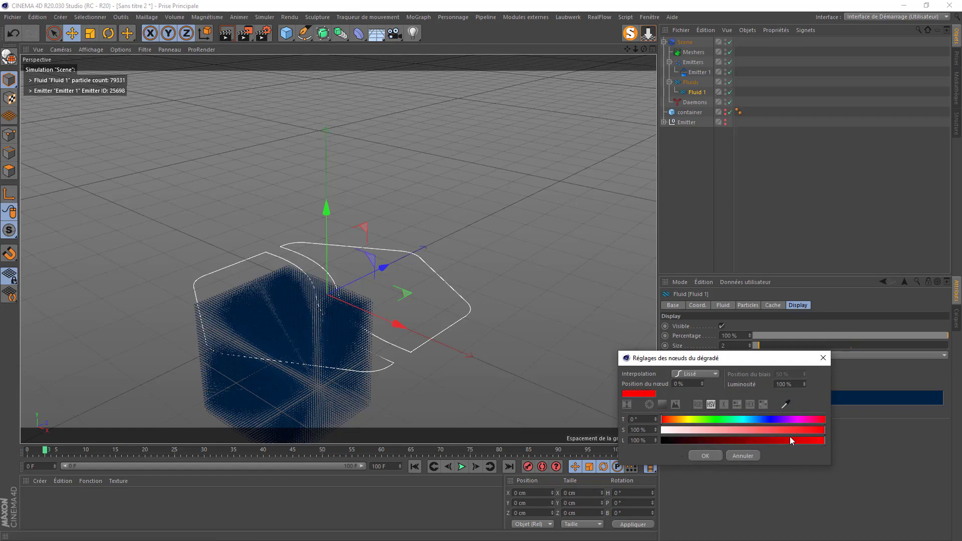
left_click(704, 456)
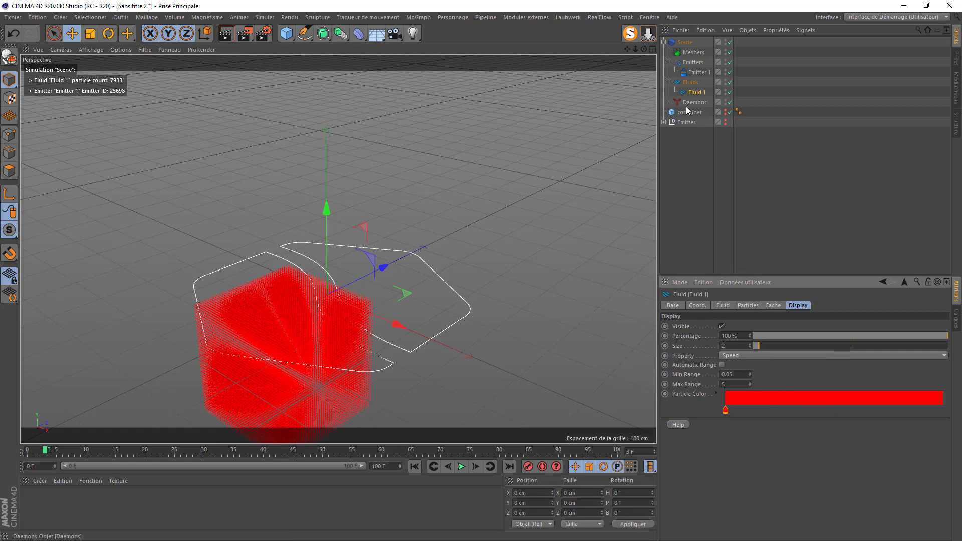
- Expand the Emitter null and duplicate the RealFlow emitter Emitter 1 within Emitters, naming the copy Emitter 2
left_click(664, 122)
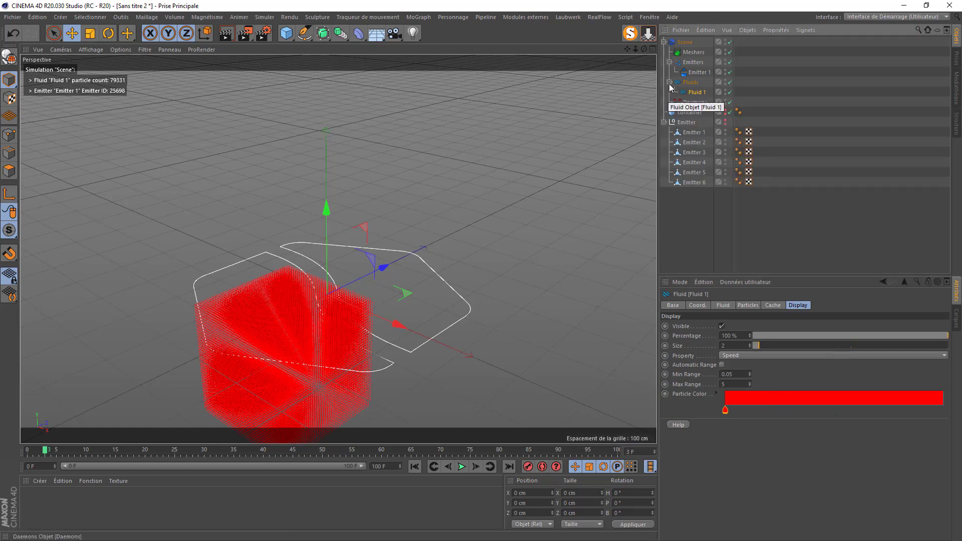
left_click(705, 73)
left_click_drag(704, 76, 701, 83, "ctrl")
double_click(700, 83)
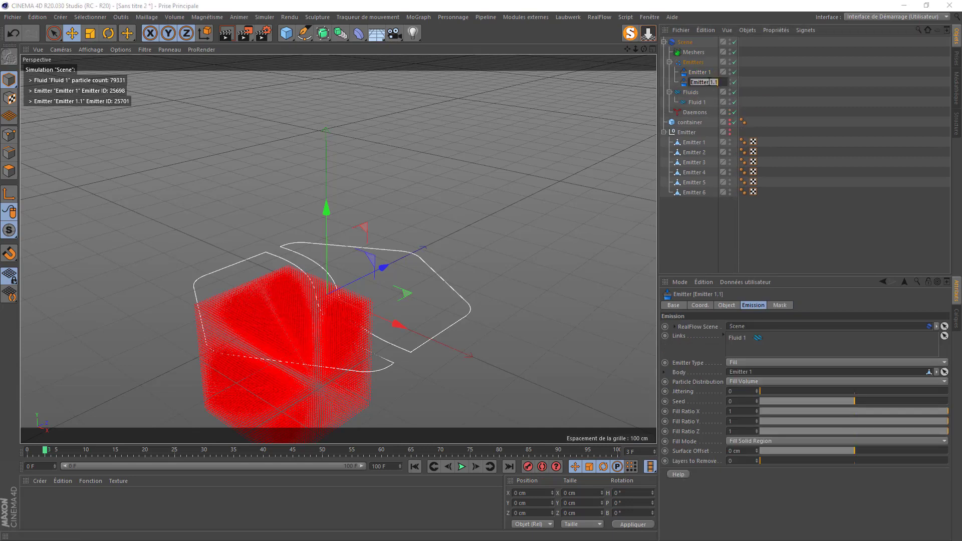
type("Emitter 2")
key("Return")
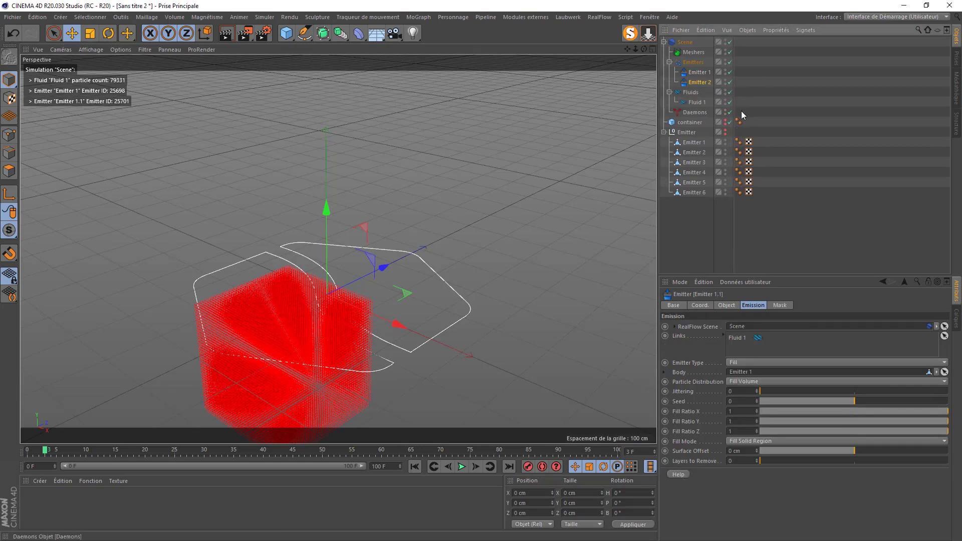
- Duplicate Fluid 1 within the Fluids group and rename the copy as Fluid 2
left_click(694, 102)
left_click_drag(691, 101, 690, 106, "ctrl")
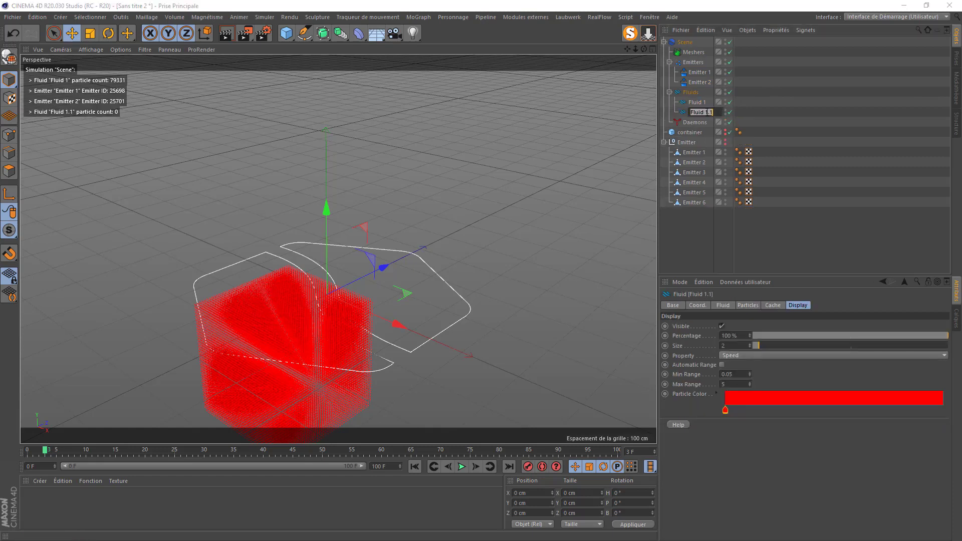
double_click(708, 112)
key("Delete")
key("Delete")
key("Delete")
type("2")
key("Return")
- Change Fluid 2's particle color knot to orange with a hue of 30°
double_click(725, 411)
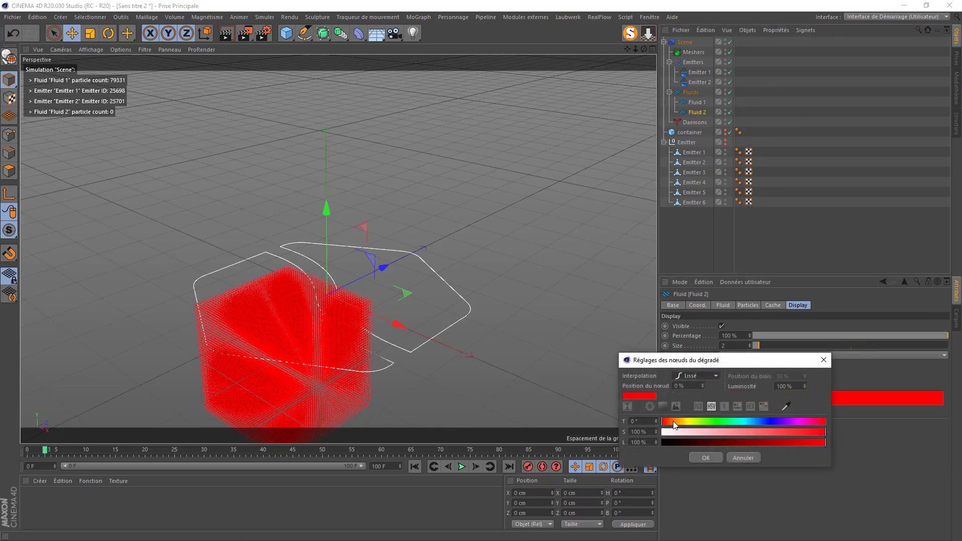
left_click_drag(668, 423, 675, 423)
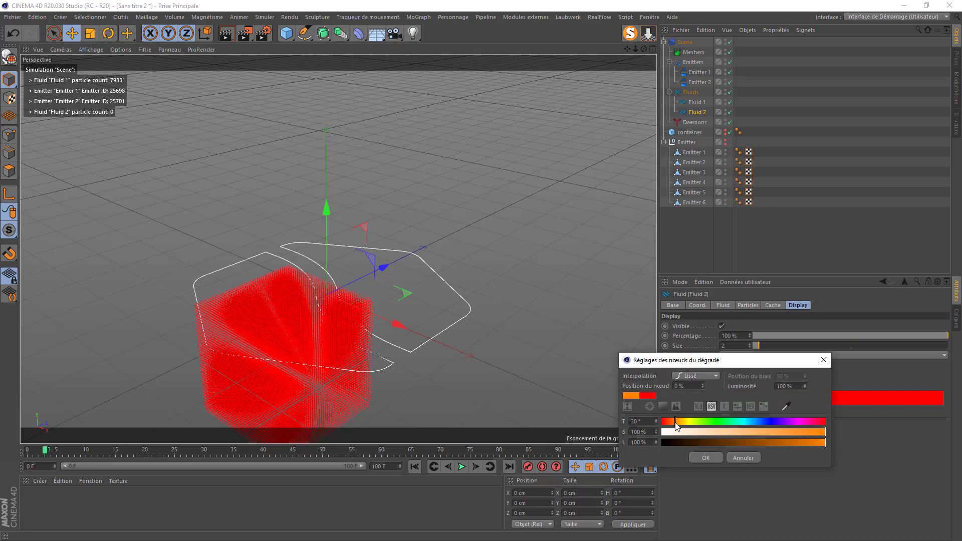
left_click(704, 458)
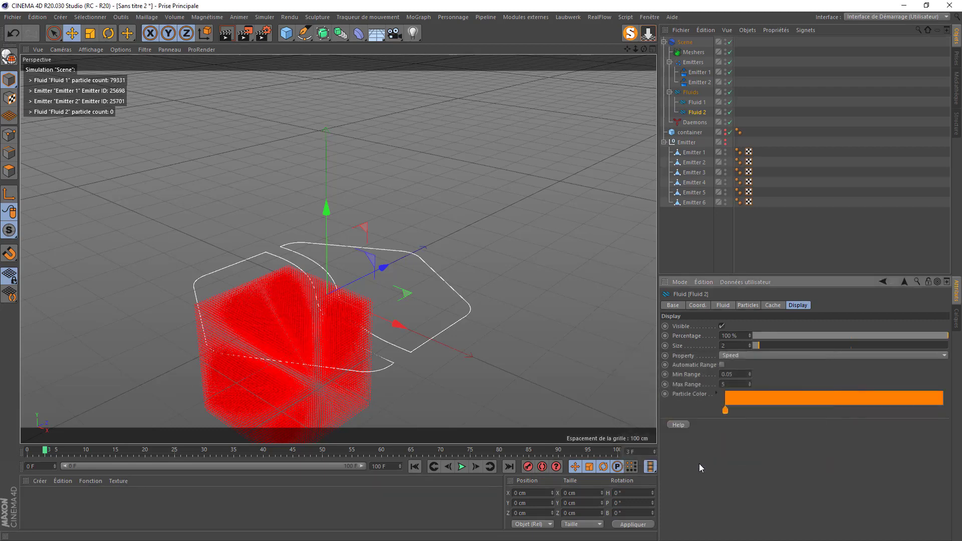
- Assign the Emitter 2 polygon cube as RealFlow Emitter 2's body and replace its linked Fluid 1 with Fluid 2
left_click(699, 82)
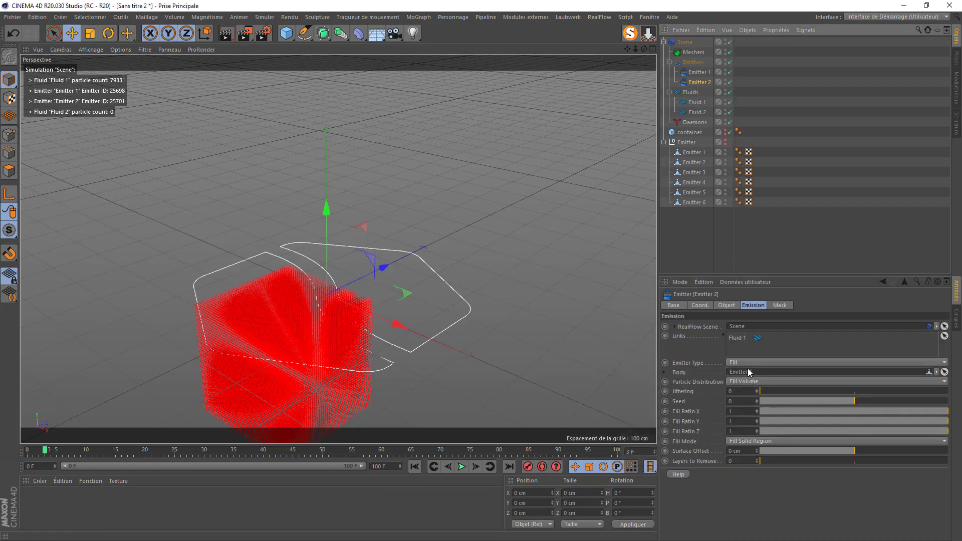
left_click_drag(696, 161, 750, 377)
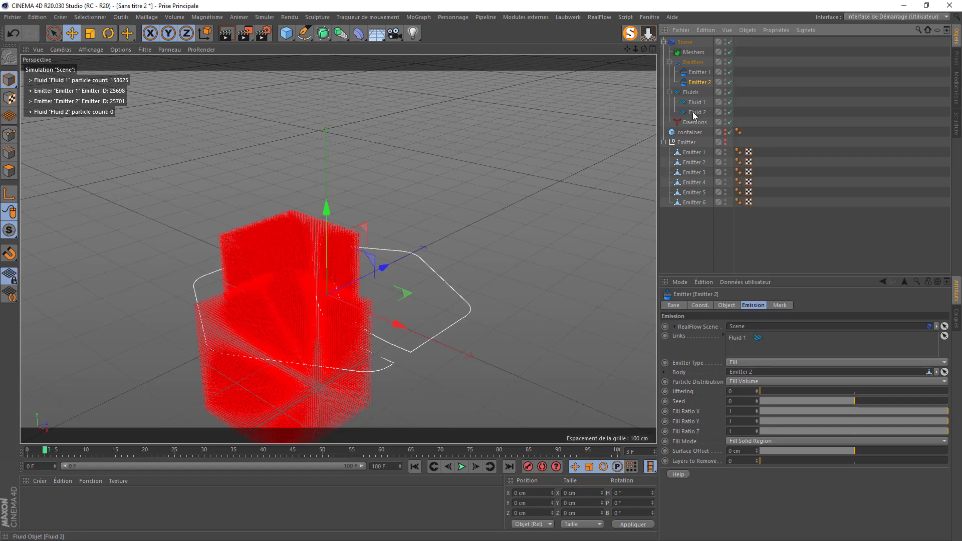
left_click(737, 342)
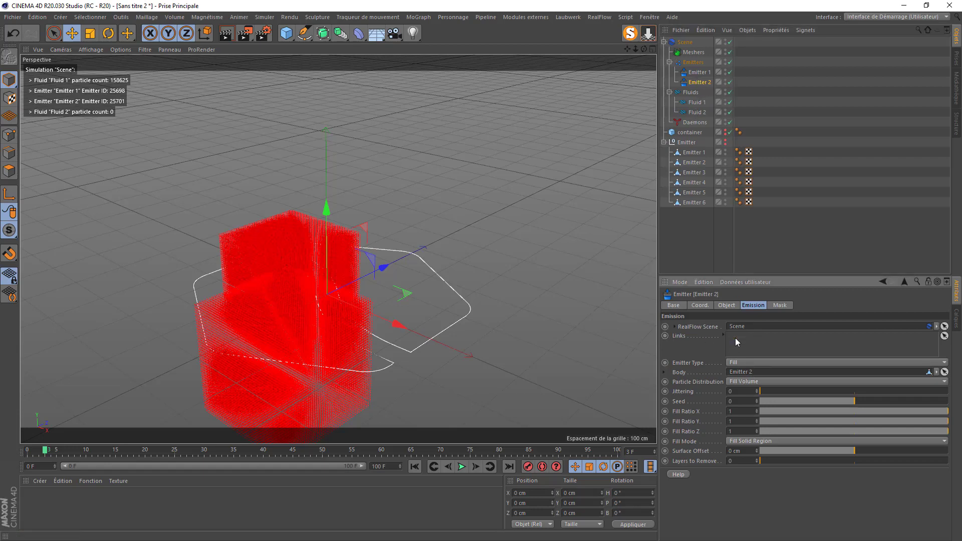
left_click(695, 113)
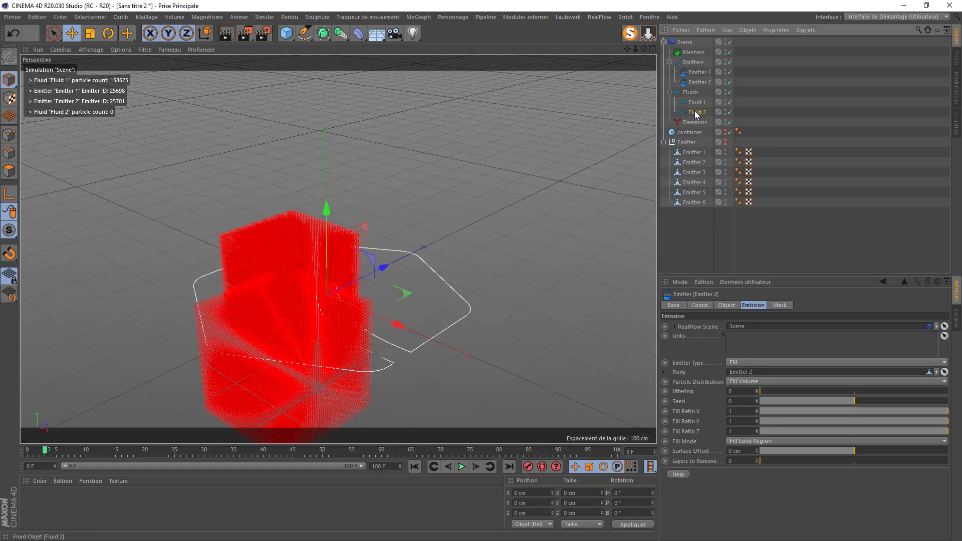
left_click_drag(695, 113, 757, 343)
- Duplicate the RealFlow emitter Emitter 2 twice within Emitters, naming the copies Emitter 3 and Emitter 4
left_click_drag(698, 86, 697, 92, "ctrl")
double_click(696, 92)
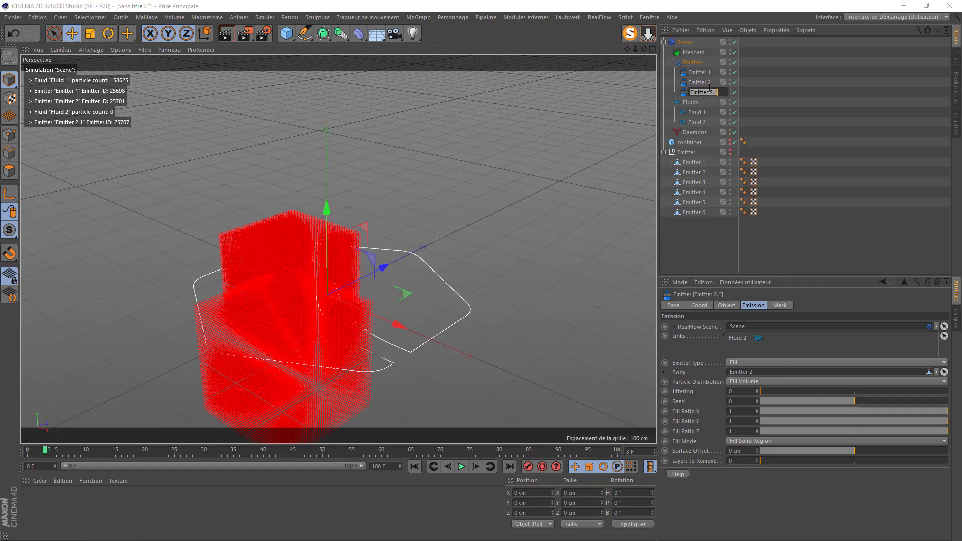
double_click(711, 92)
type("3")
key("Return")
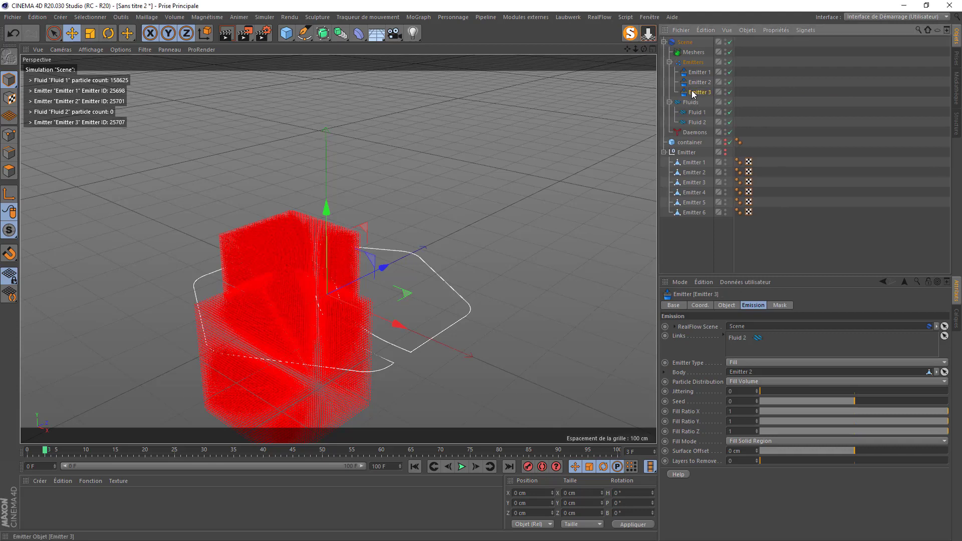
left_click_drag(696, 93, 697, 99, "ctrl")
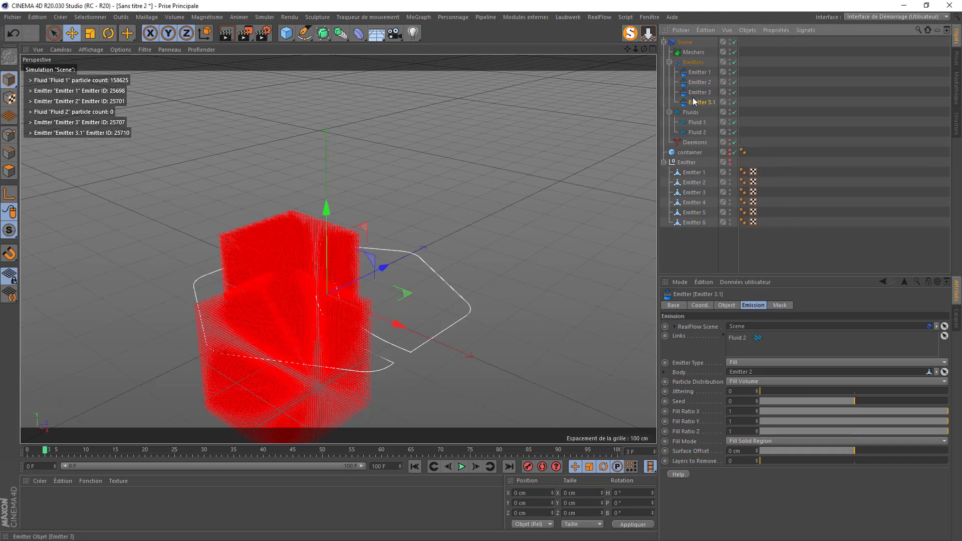
double_click(702, 102)
double_click(711, 101)
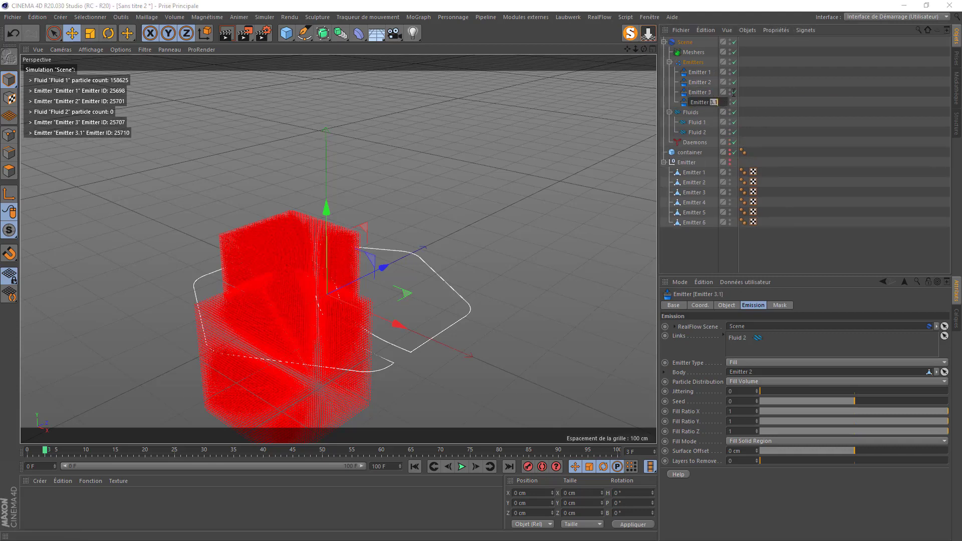
type("4")
key("Return")
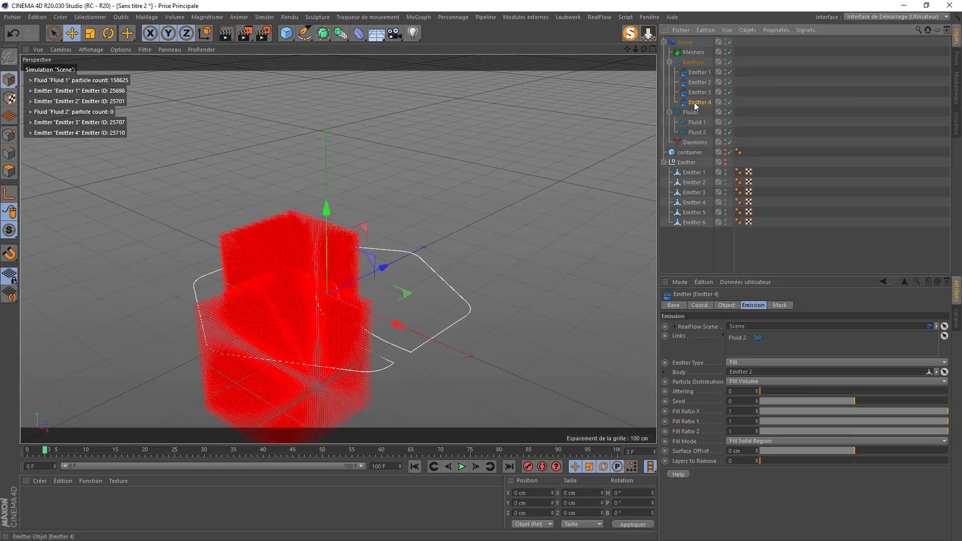
- Add two more copies of the RealFlow emitter below Emitter 4, named Emitter 5 and Emitter 6
left_click_drag(699, 104, 700, 110, "ctrl")
double_click(706, 112)
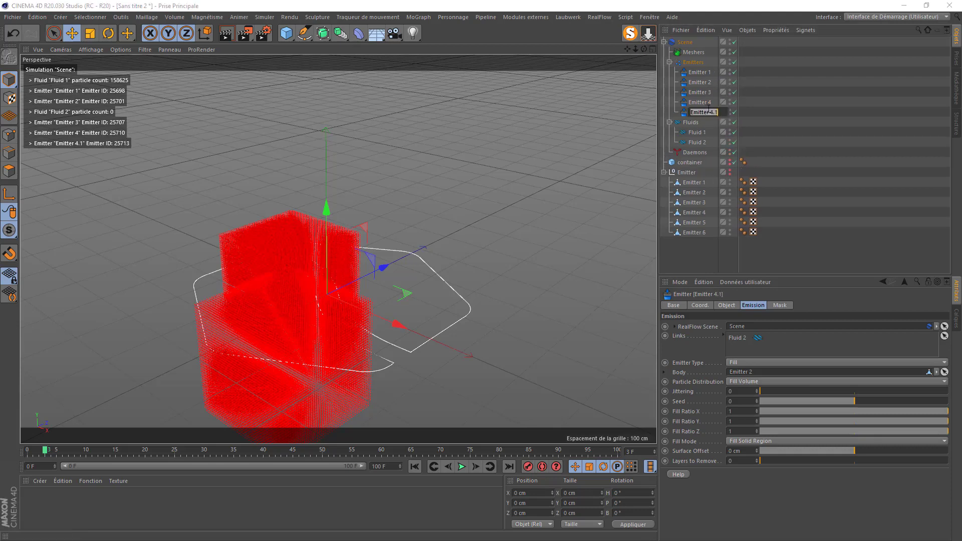
key("BackSpace")
type("5")
key("Return")
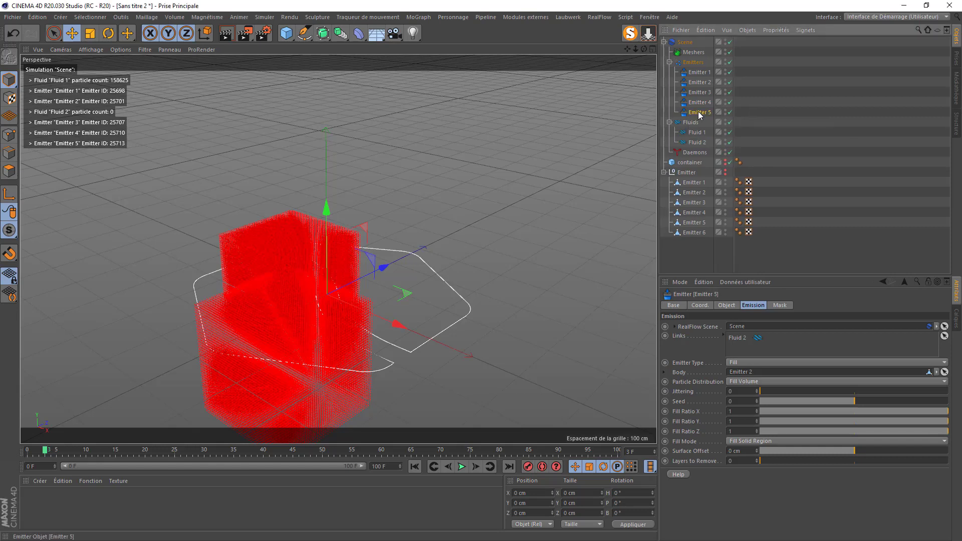
left_click_drag(700, 115, 699, 121, "ctrl")
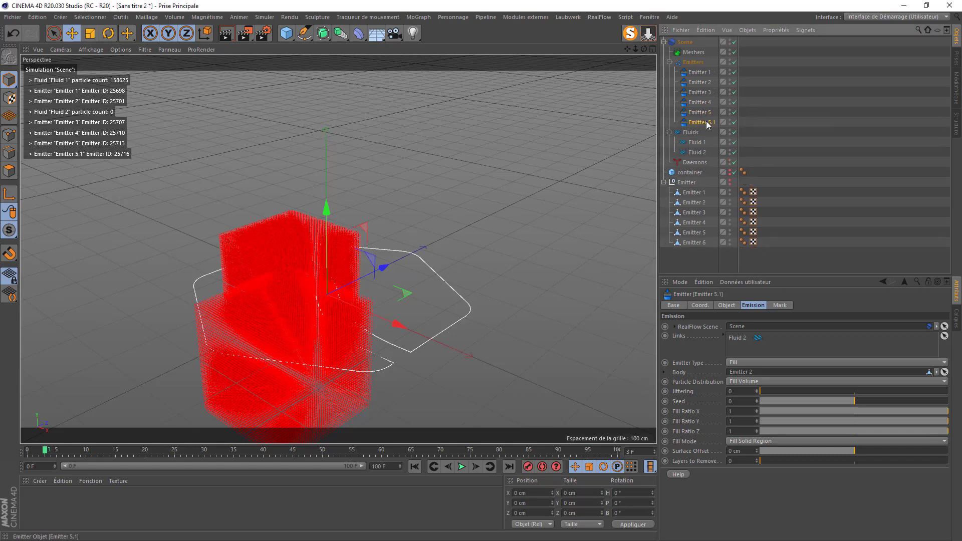
double_click(708, 124)
key("BackSpace")
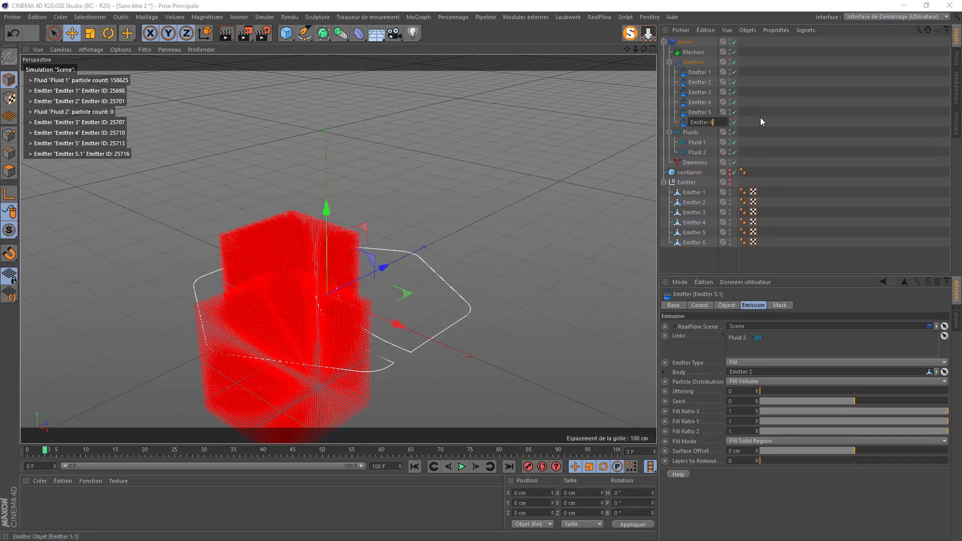
type("6")
key("Return")
- Remove Fluid 2 from Emitter 3's links and duplicate Fluid 2 within Fluids as Fluid 3
left_click(699, 93)
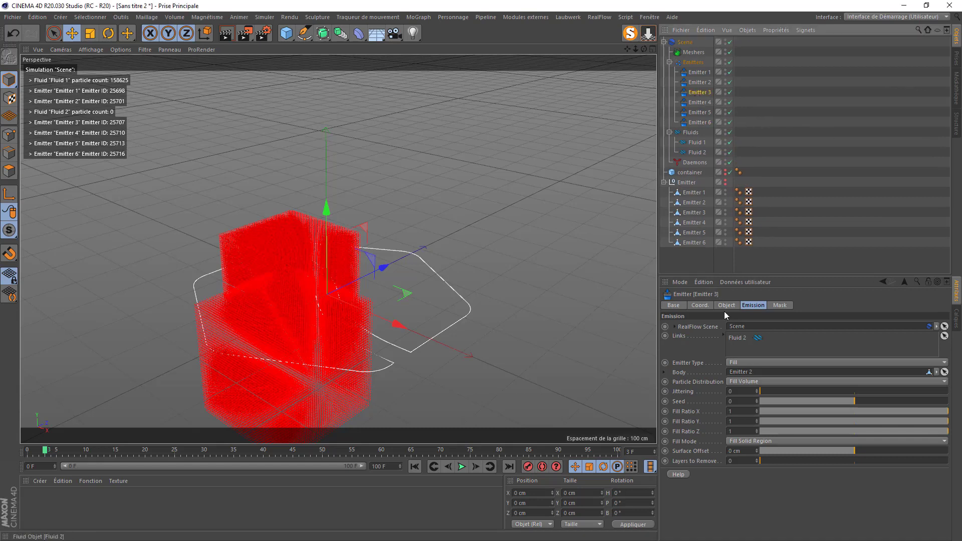
key("Delete")
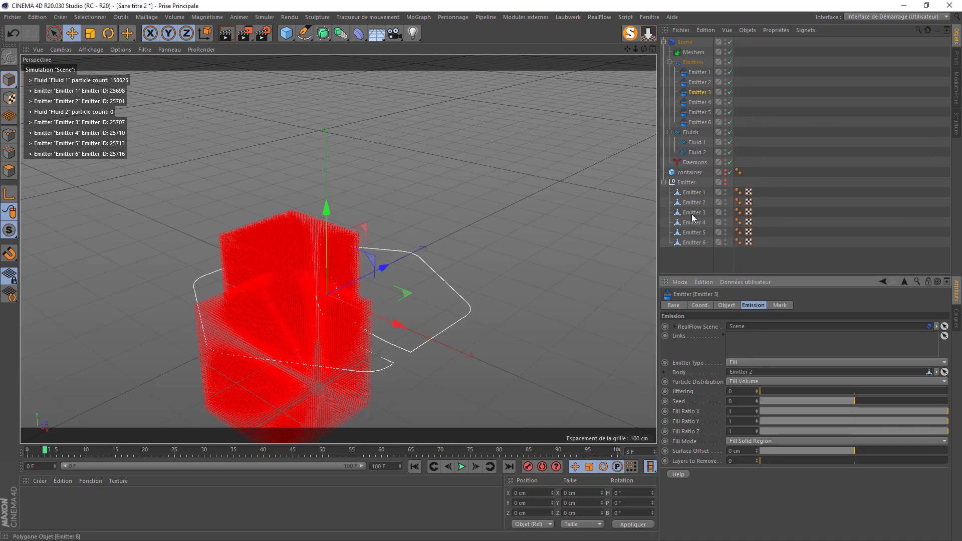
left_click(695, 153)
left_click_drag(696, 154, 764, 155, "ctrl")
double_click(696, 161)
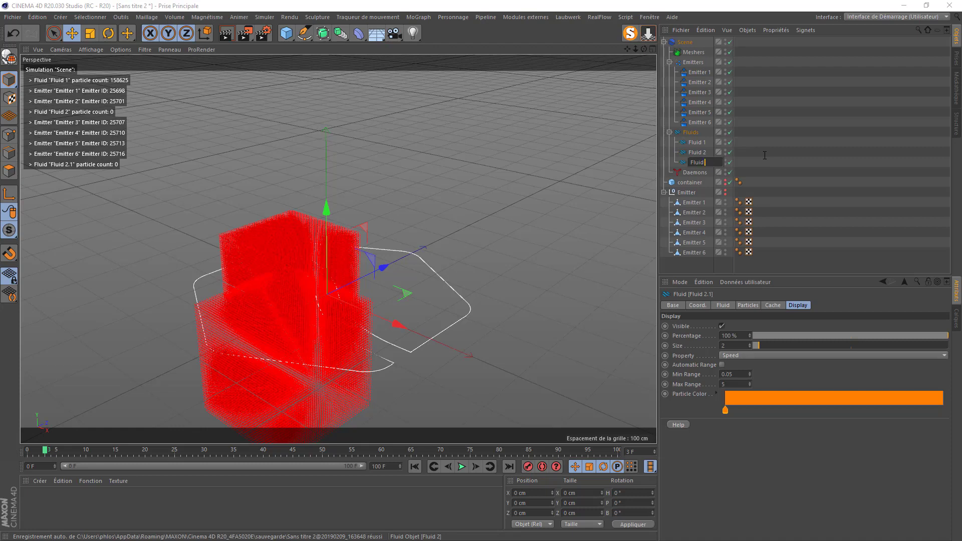
type("3")
key("Return")
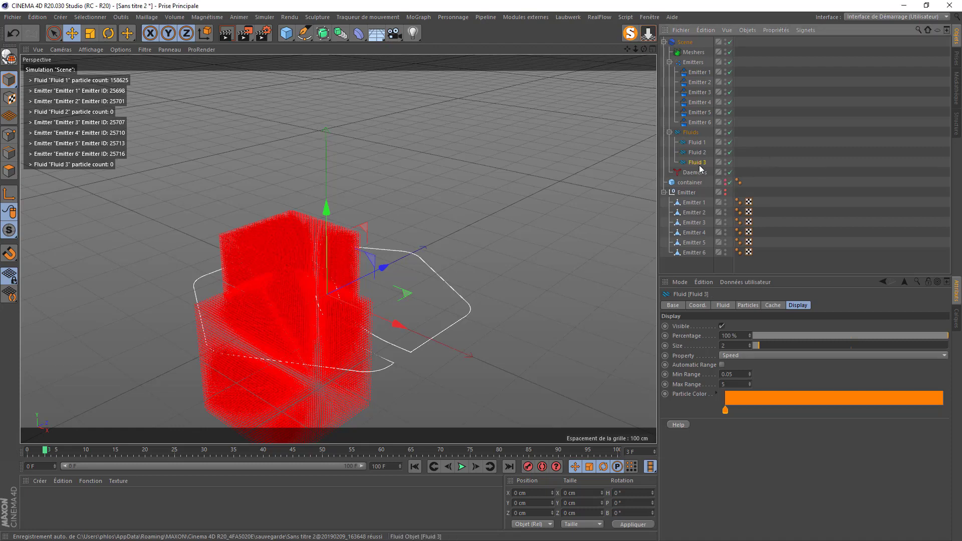
- Create three more fluid copies from Fluid 3 within Fluids, named Fluid 4, Fluid 5 and Fluid 6
left_click_drag(698, 165, 726, 175, "ctrl")
double_click(697, 169)
type("4")
key("Return")
double_click(697, 183)
type("5")
key("Return")
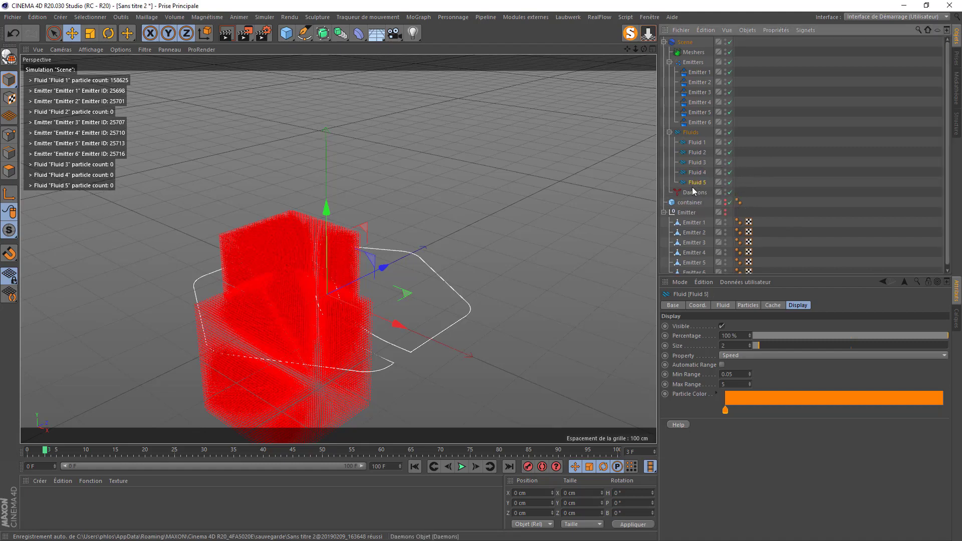
left_click_drag(696, 183, 726, 192, "ctrl")
double_click(698, 192)
type("6")
key("Return")
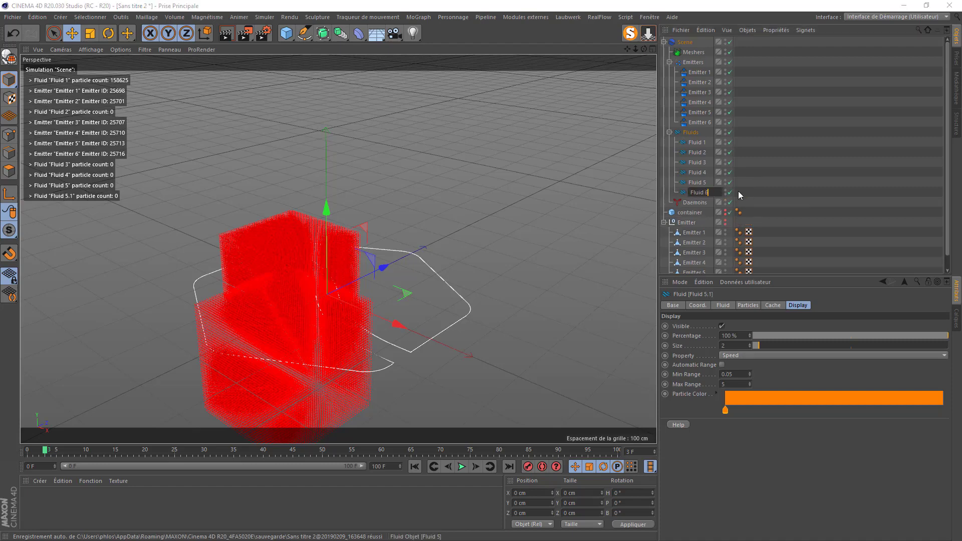
- Link RealFlow Emitter 3 to Fluid 3 and assign the Emitter 3 polygon cube as its body
left_click(699, 92)
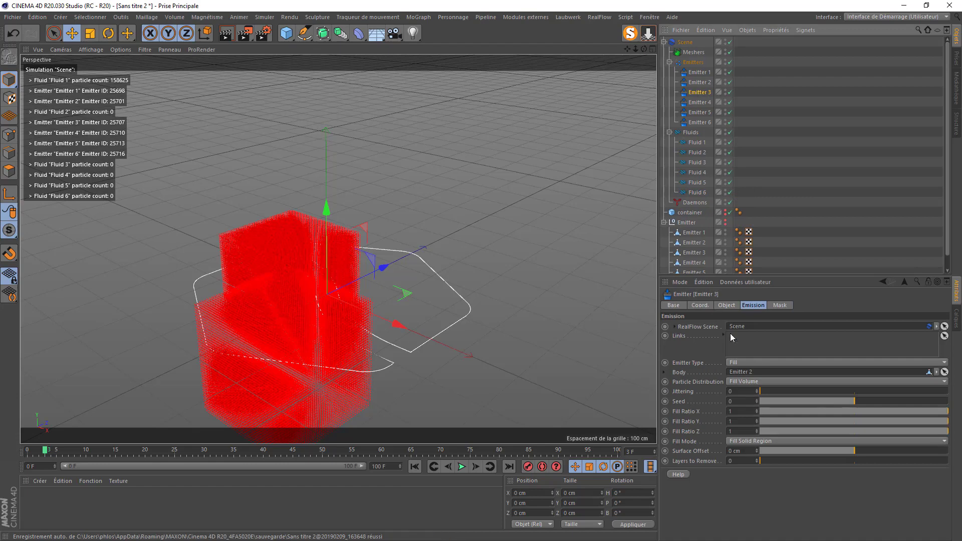
left_click_drag(707, 165, 764, 340)
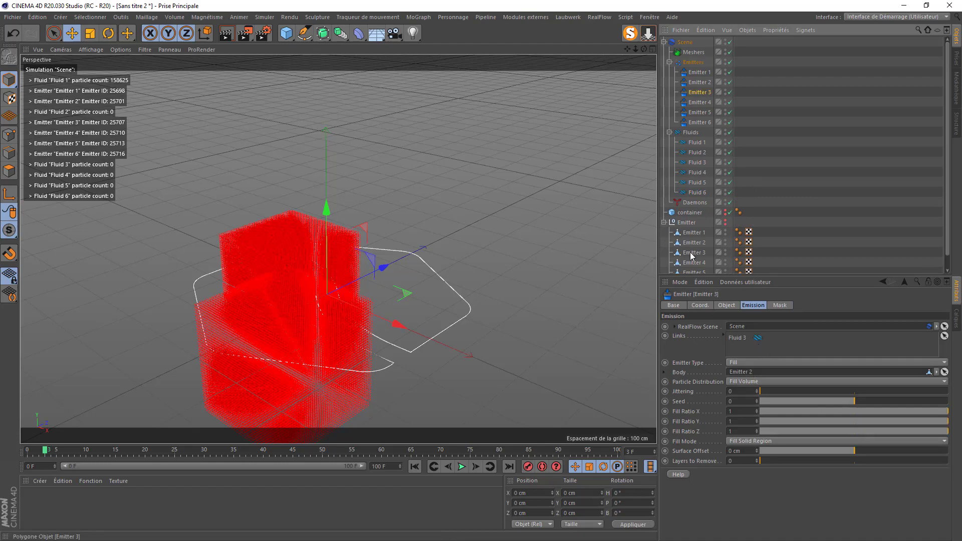
left_click_drag(692, 256, 756, 374)
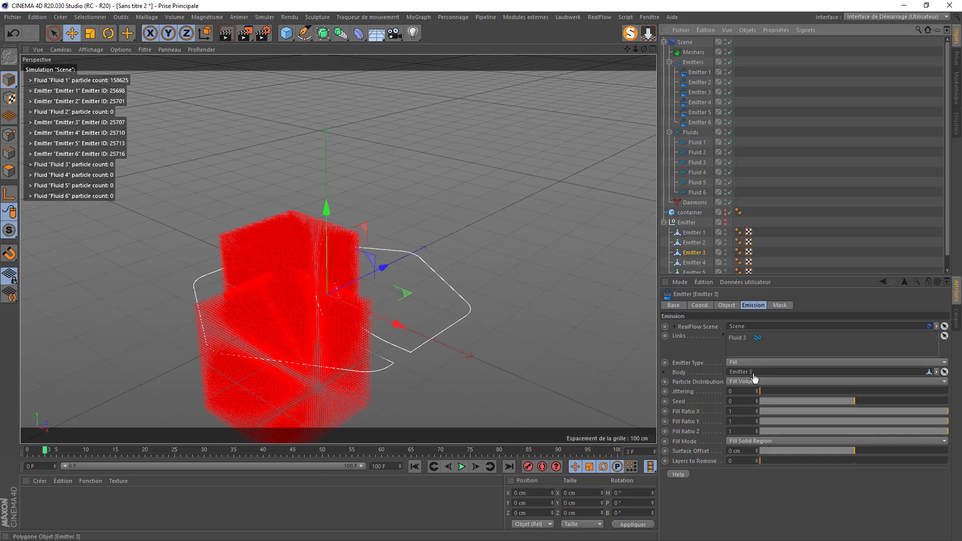
- Replace RealFlow Emitter 4's fluid link with Fluid 4 and assign the Emitter 4 polygon cube as its body
left_click(700, 102)
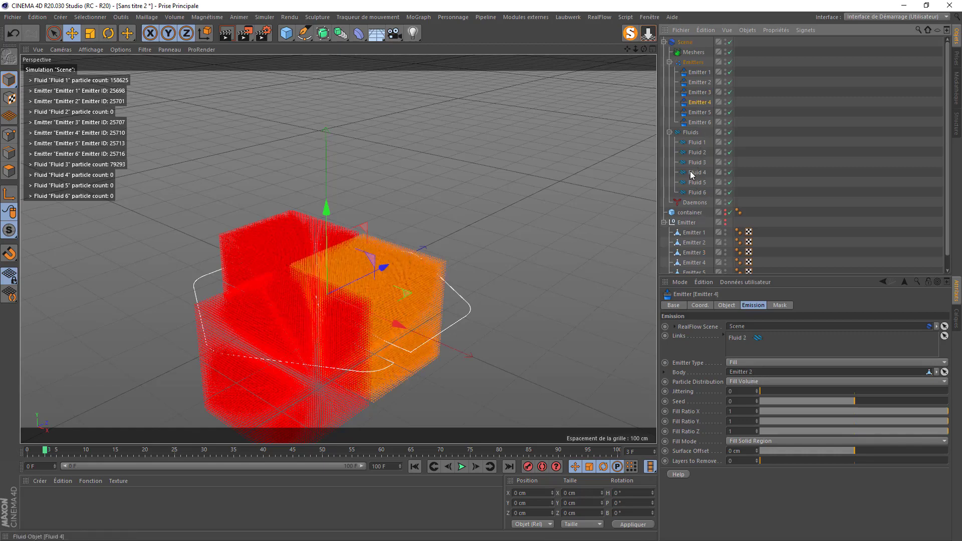
left_click(735, 343)
key("Delete")
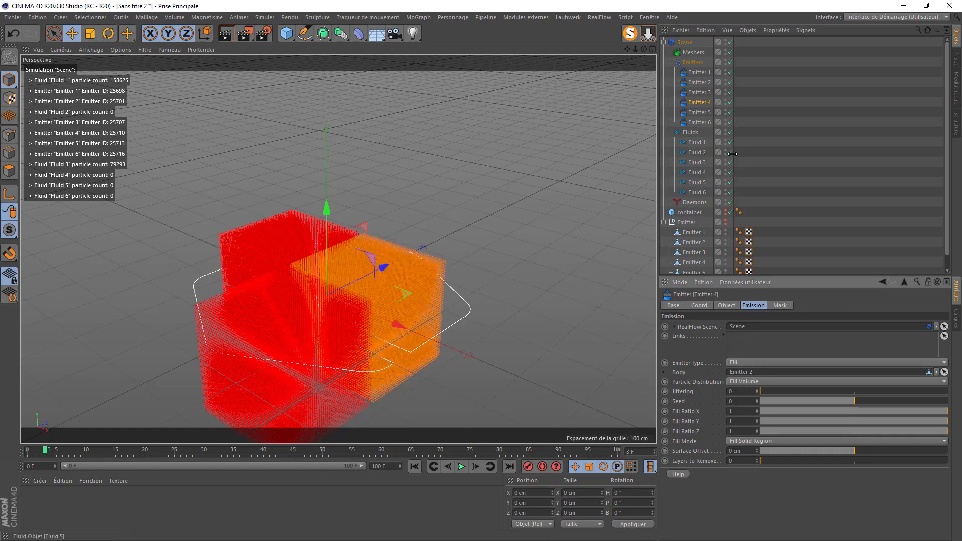
left_click_drag(697, 172, 755, 340)
left_click_drag(696, 264, 746, 376)
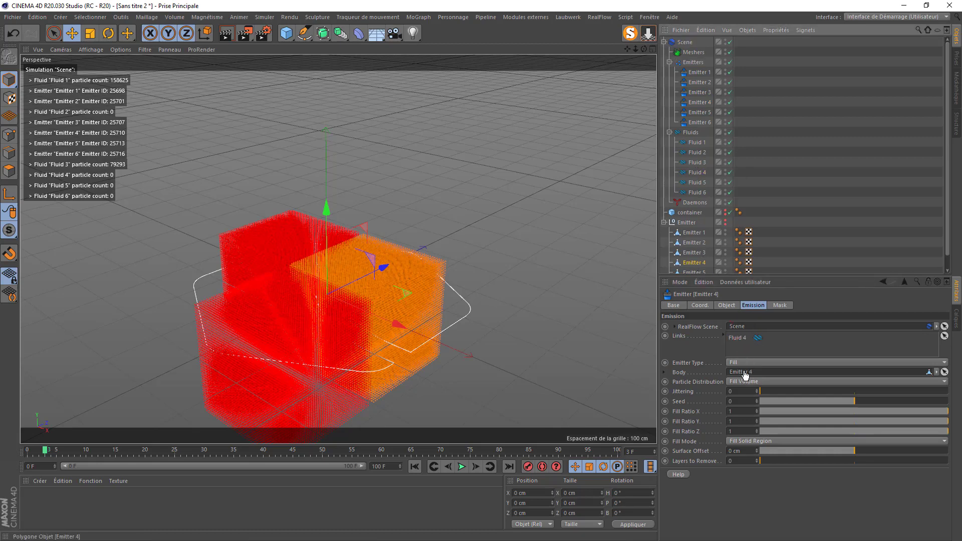
- Replace RealFlow Emitter 5's fluid link with Fluid 5 and assign the Emitter 5 polygon cube as its body
left_click(707, 113)
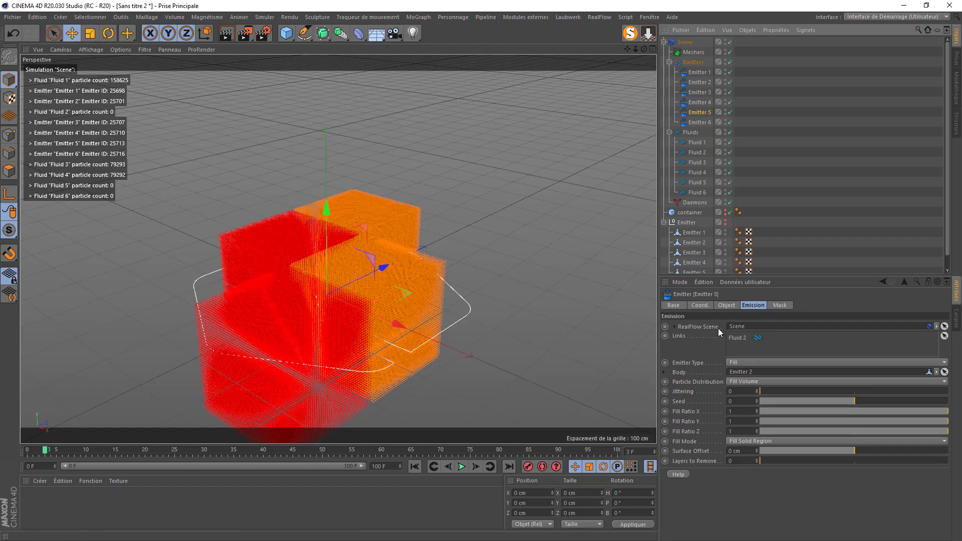
left_click(739, 338)
key("Delete")
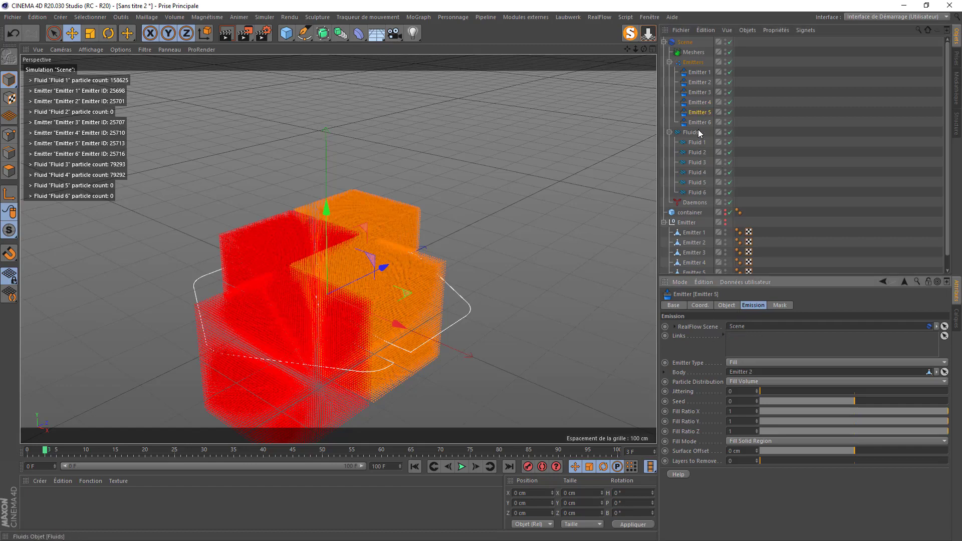
left_click_drag(694, 186, 744, 343)
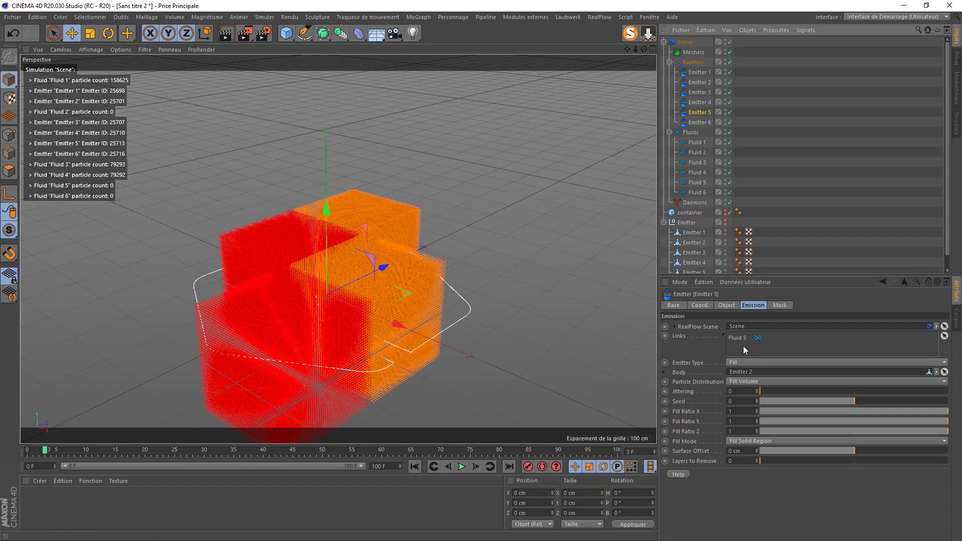
scroll(701, 244, "down", 1)
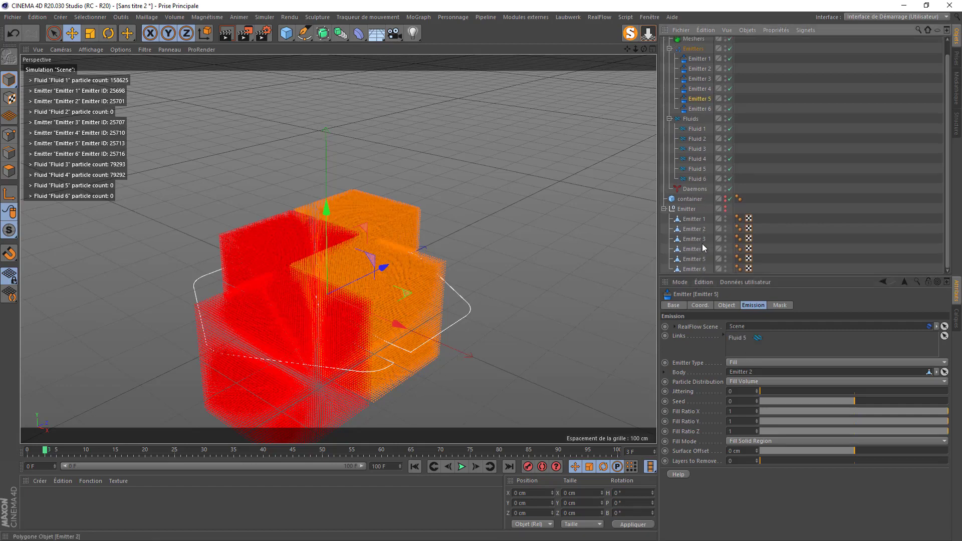
left_click_drag(694, 255, 746, 377)
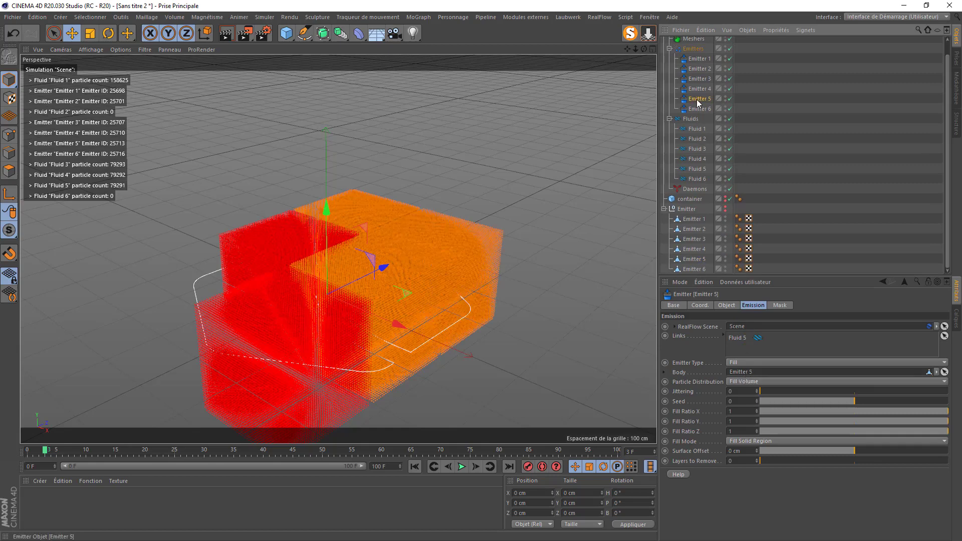
- Replace RealFlow Emitter 6's fluid link with Fluid 6 and assign the Emitter 6 polygon cube as its body
left_click(697, 108)
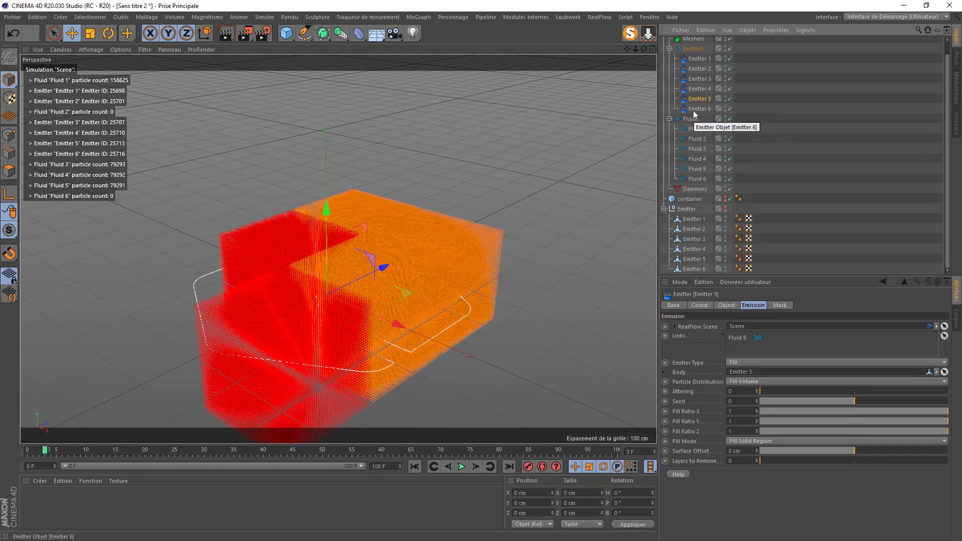
left_click(740, 341)
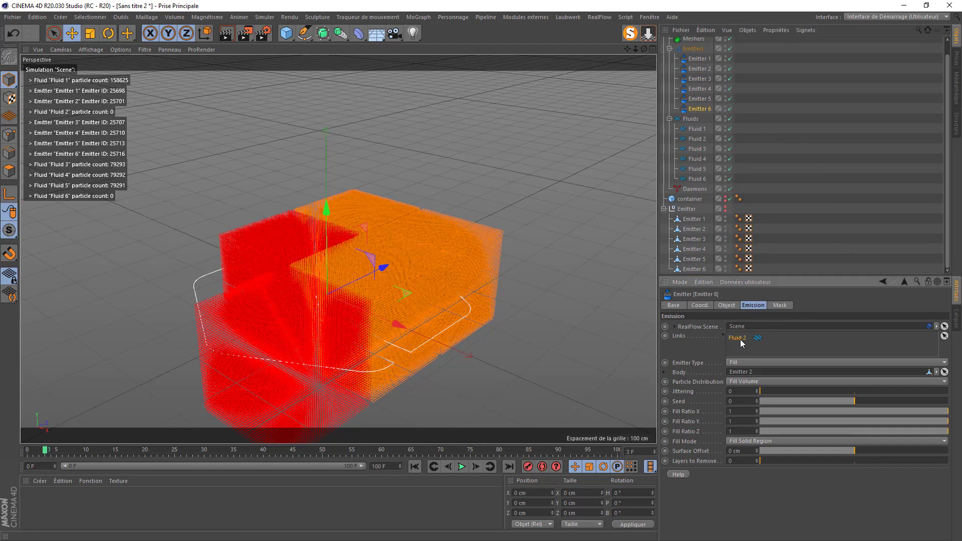
key("Delete")
left_click_drag(704, 182, 748, 346)
left_click_drag(690, 269, 737, 328)
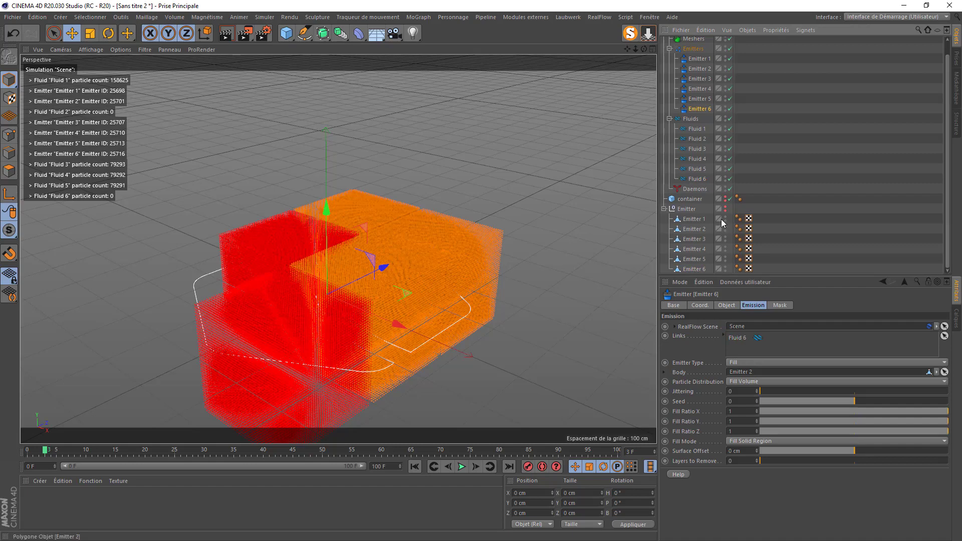
left_click_drag(696, 277, 739, 373)
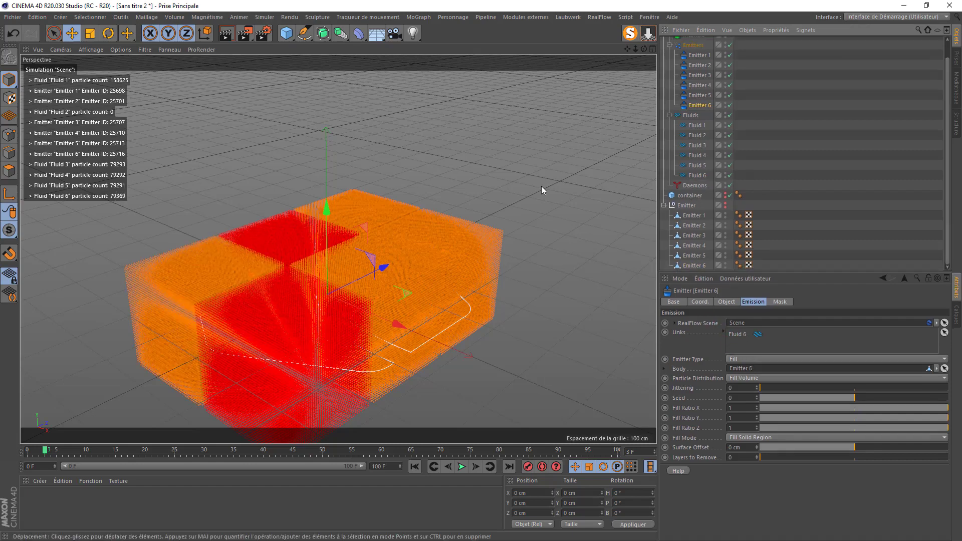
- Change Fluid 3's particle display colour to a slightly darkened green with a hue of 114°
left_click(705, 134)
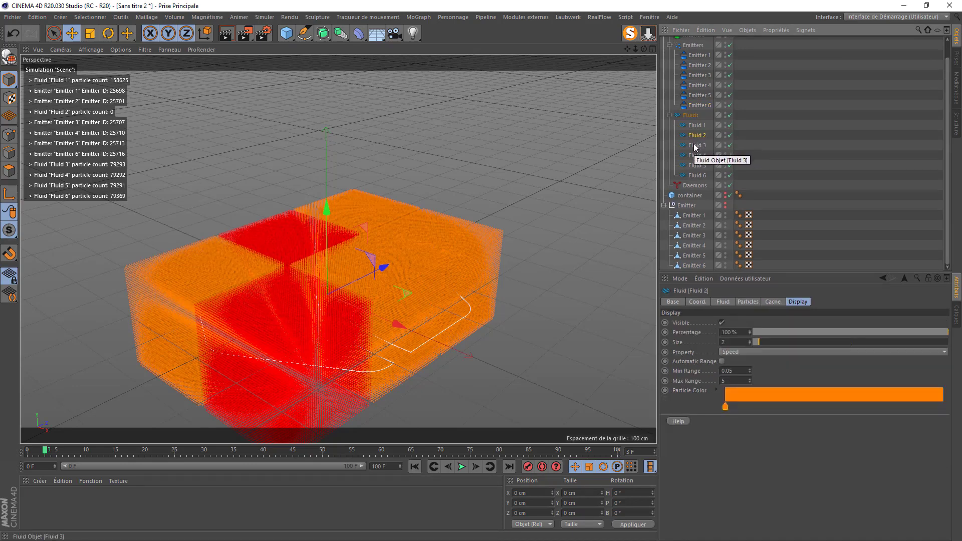
left_click(696, 145)
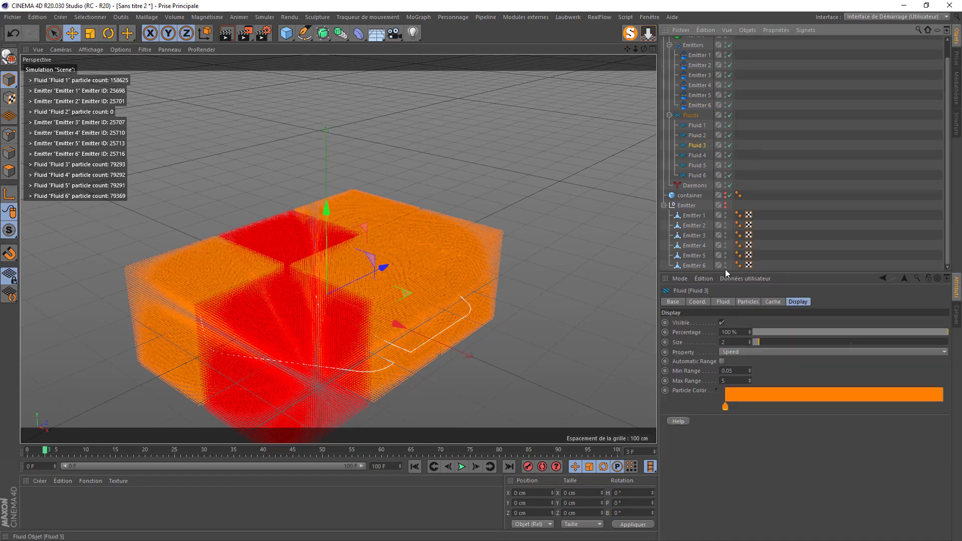
double_click(725, 406)
left_click_drag(694, 417, 714, 420)
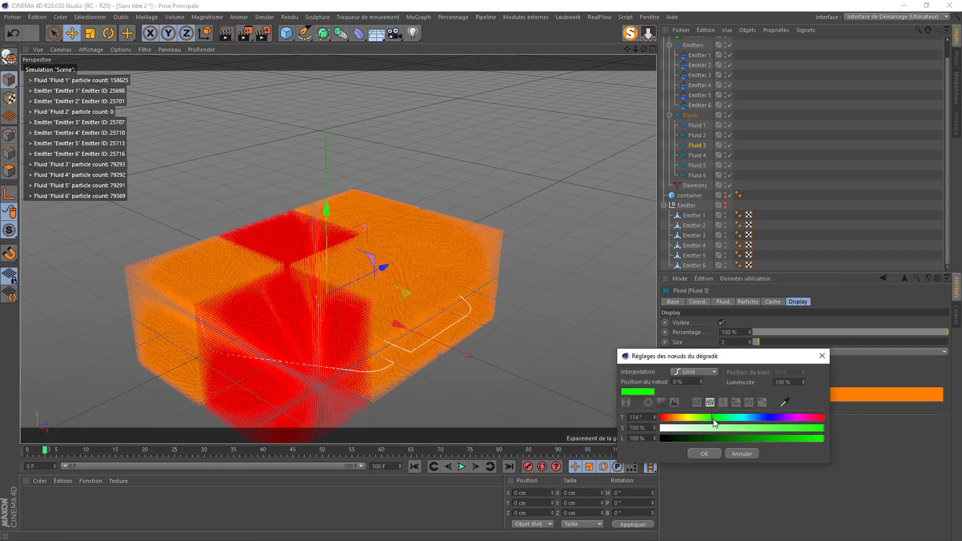
left_click(771, 439)
left_click(692, 454)
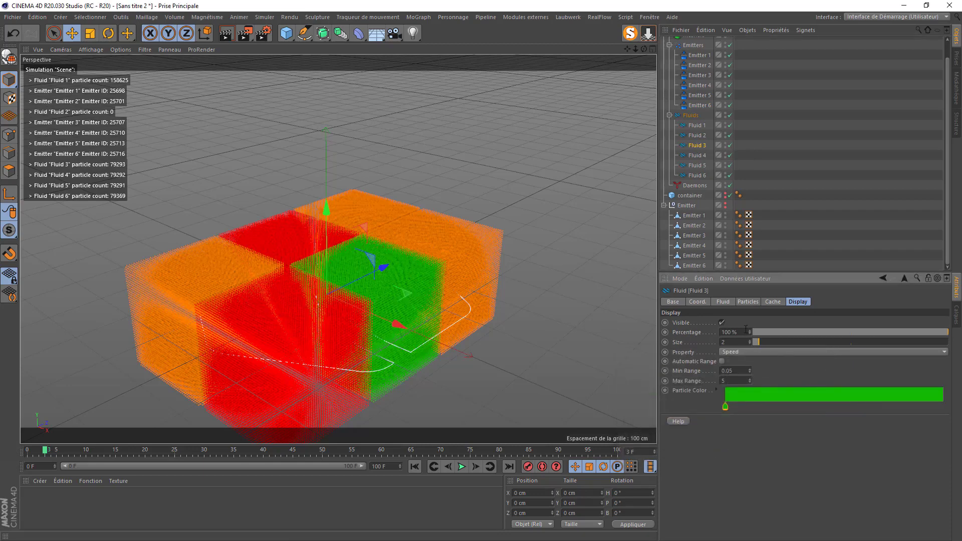
- Change Fluid 4's particle display colour to a slightly darkened cyan
left_click(697, 156)
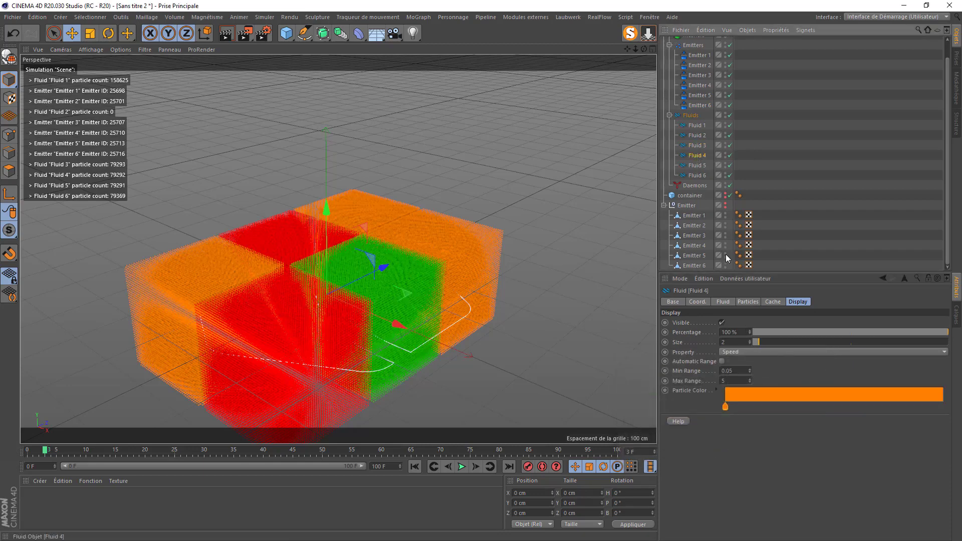
left_click(725, 407)
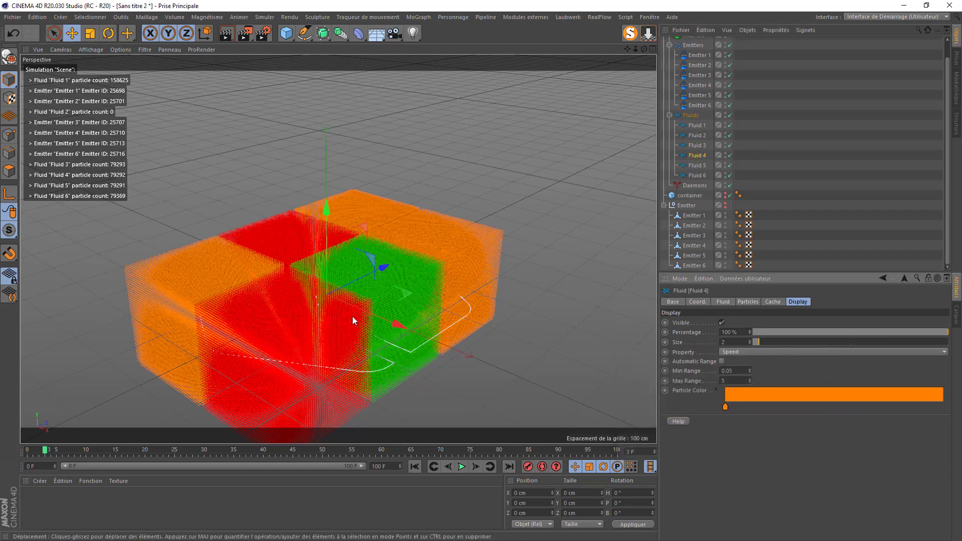
double_click(725, 407)
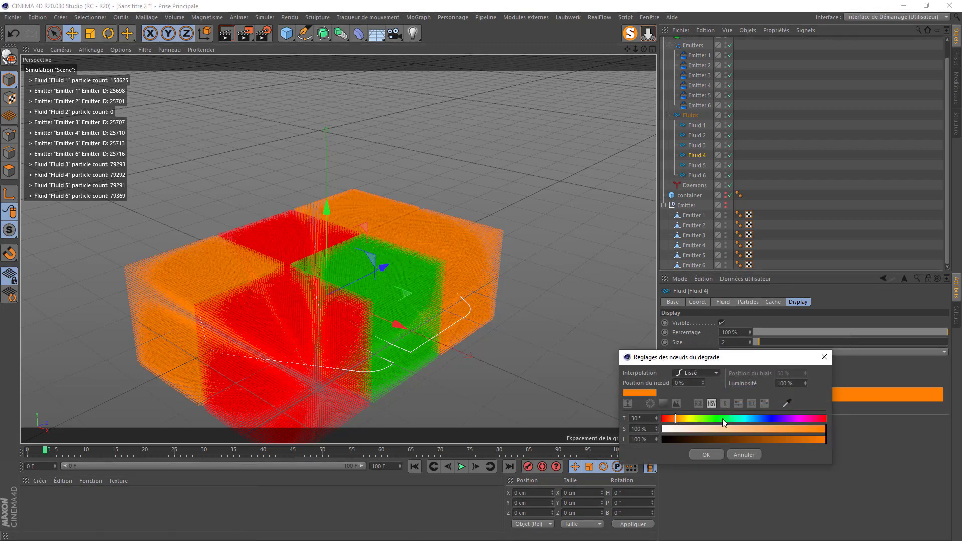
left_click(723, 419)
left_click_drag(722, 420, 776, 441)
left_click(707, 455)
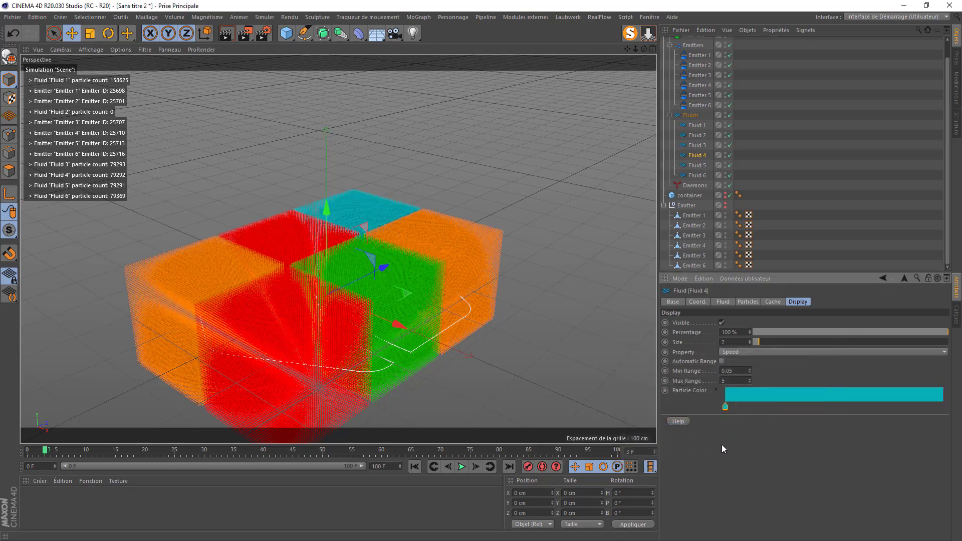
- Change Fluid 5's particle display colour to magenta with a hue of 301°
left_click(700, 166)
double_click(725, 406)
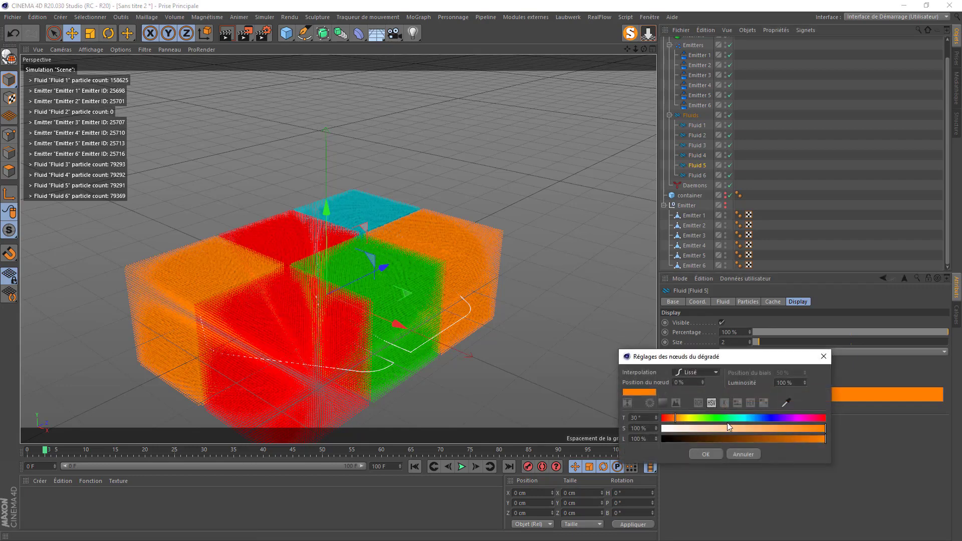
left_click_drag(738, 420, 799, 422)
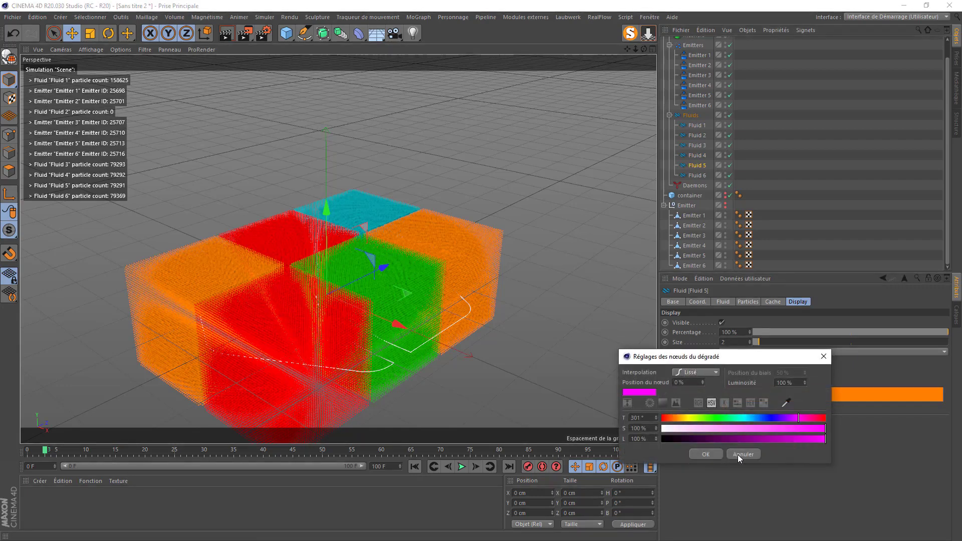
left_click(712, 454)
- Change Fluid 6's particle display colour to a slightly darkened yellow-green with a hue of 69°
left_click(687, 174)
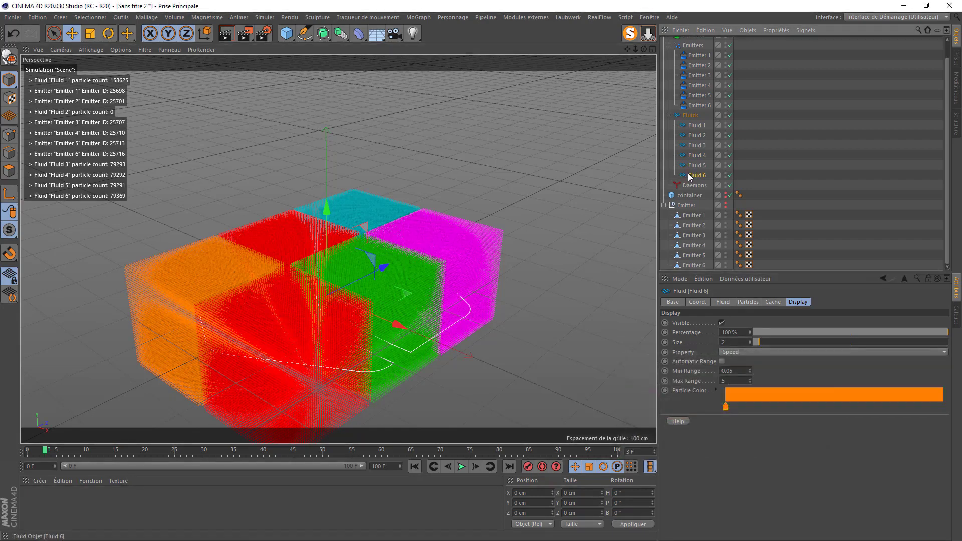
double_click(725, 407)
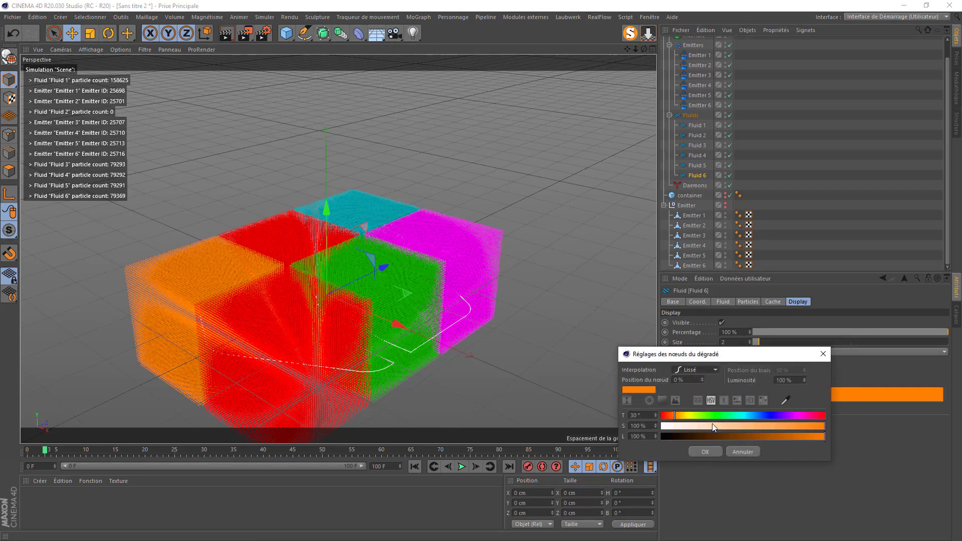
left_click_drag(687, 420, 695, 419)
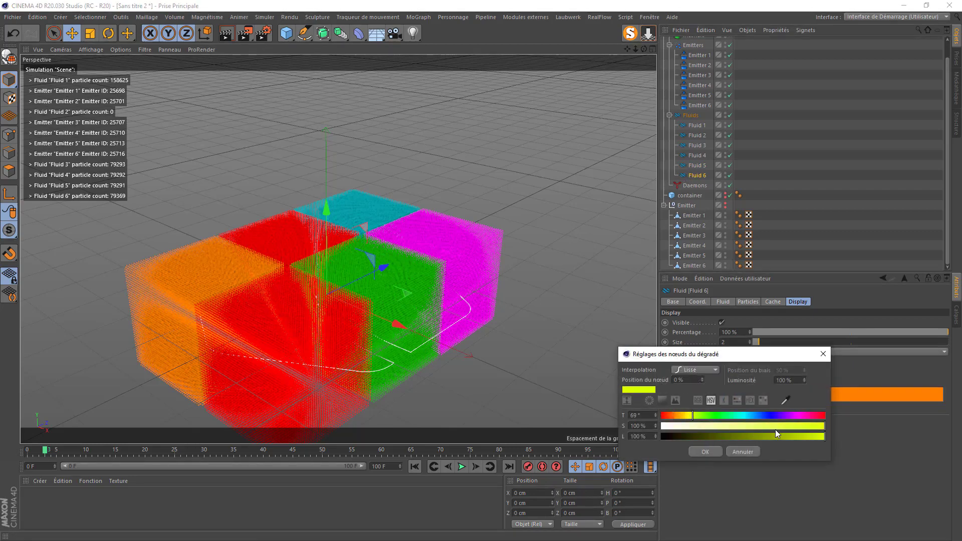
left_click_drag(821, 435, 817, 436)
left_click(692, 451)
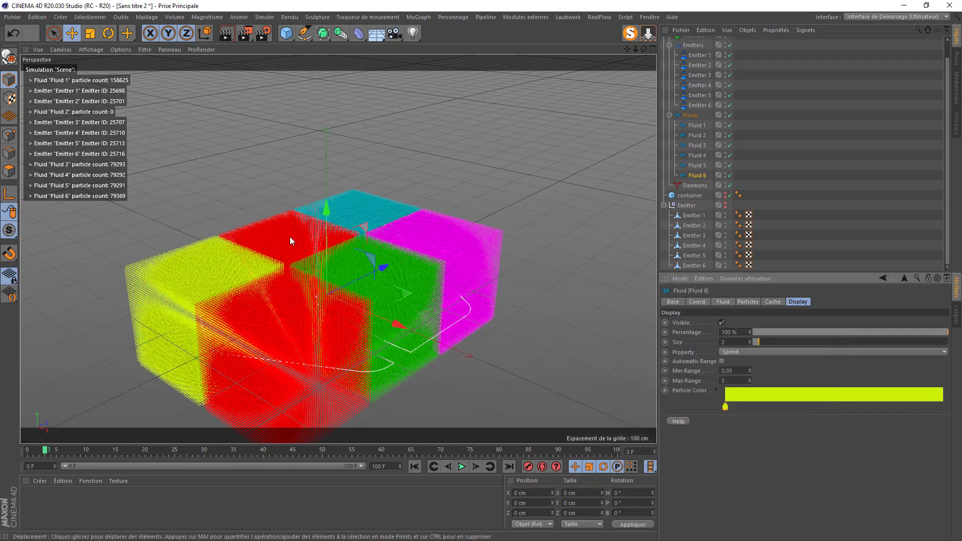
- Check the particle display colour of each fluid from Fluid 1 to Fluid 6
left_click(703, 135)
left_click(700, 128)
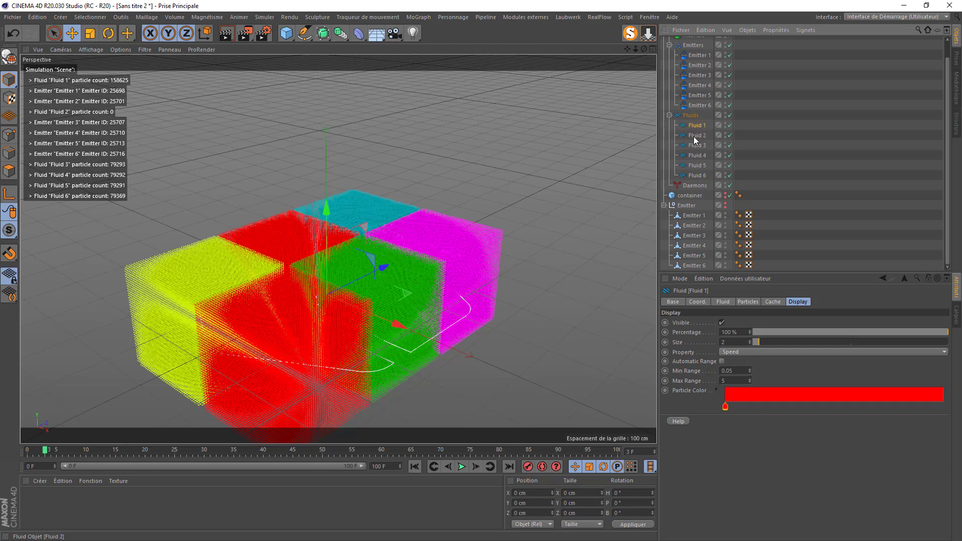
left_click(696, 136)
left_click(697, 145)
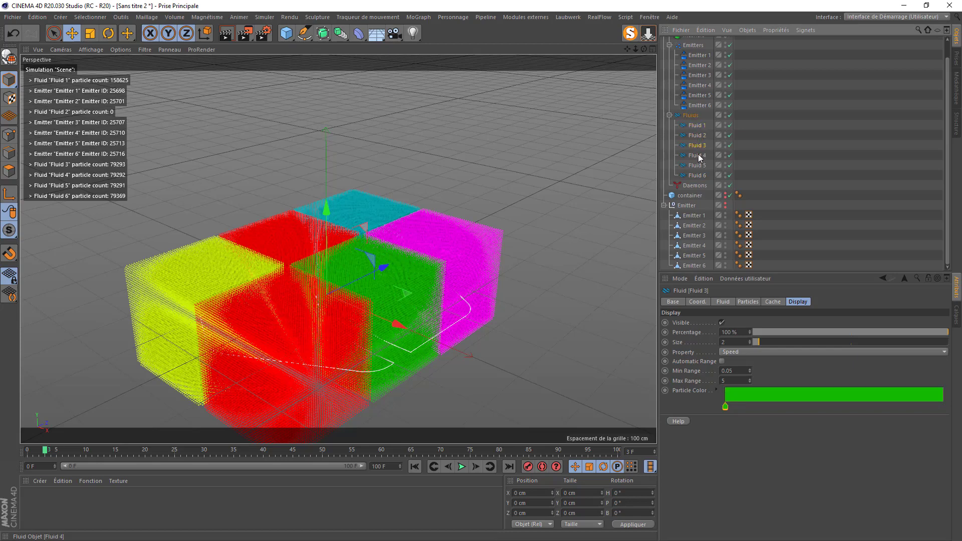
left_click(698, 155)
left_click(691, 166)
left_click(689, 175)
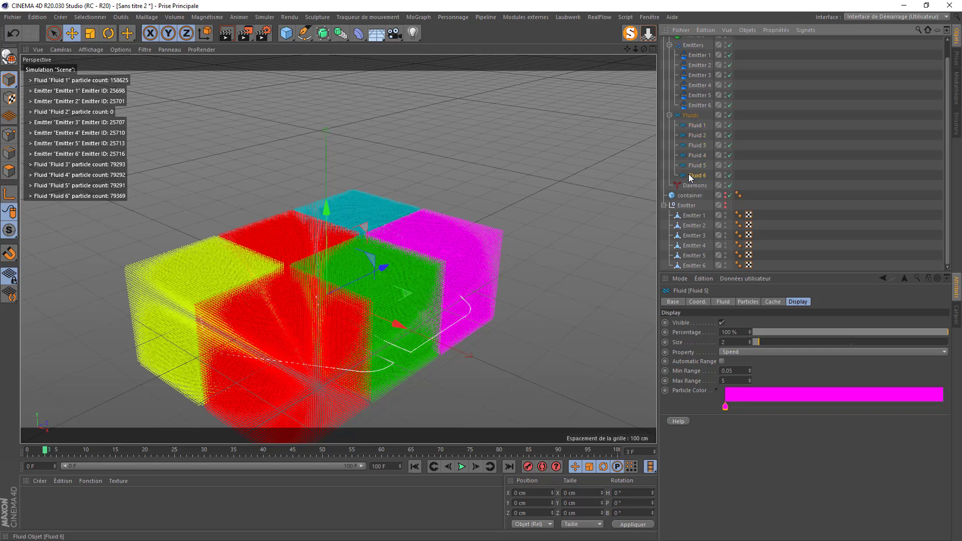
- Rerun the particle simulation from frame 0 for a couple of frames and return to the start of the animation
left_click(415, 466)
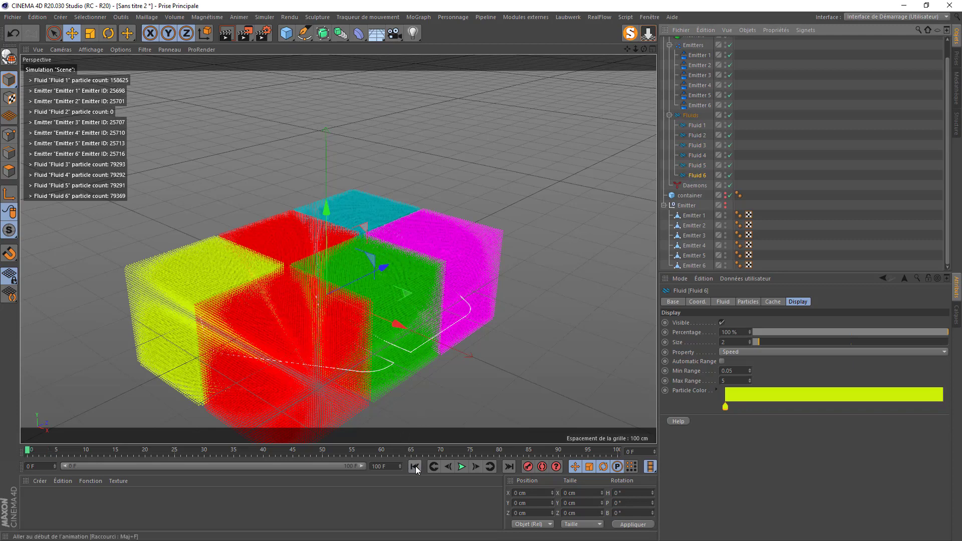
left_click(462, 467)
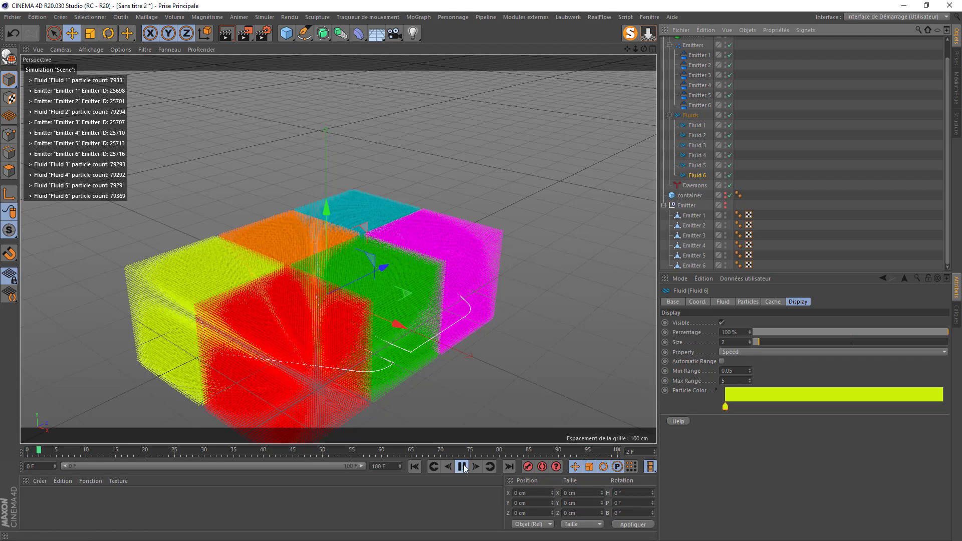
left_click(462, 466)
left_click(415, 466)
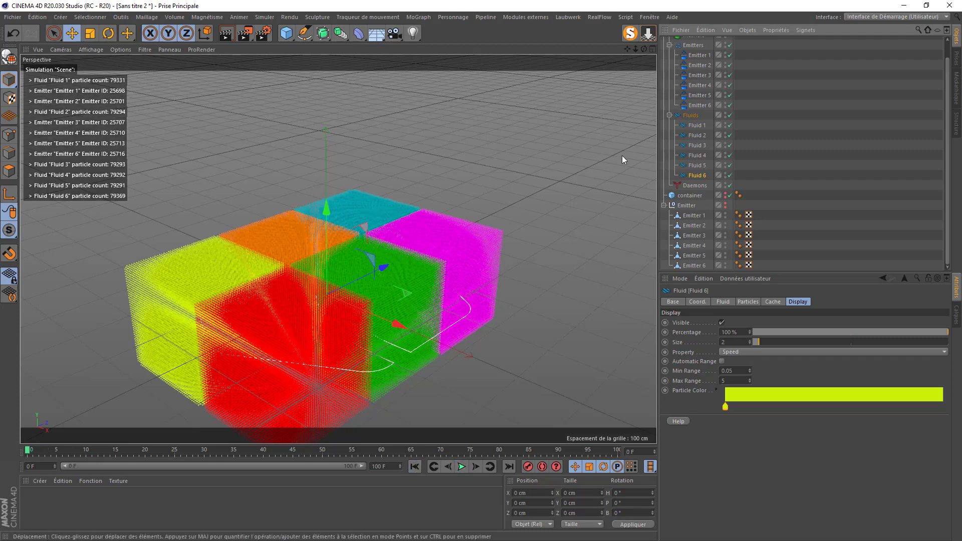
- Collapse the Emitter polygon group and show both that group and the container cube in the viewport
left_click(664, 206)
left_click(725, 222)
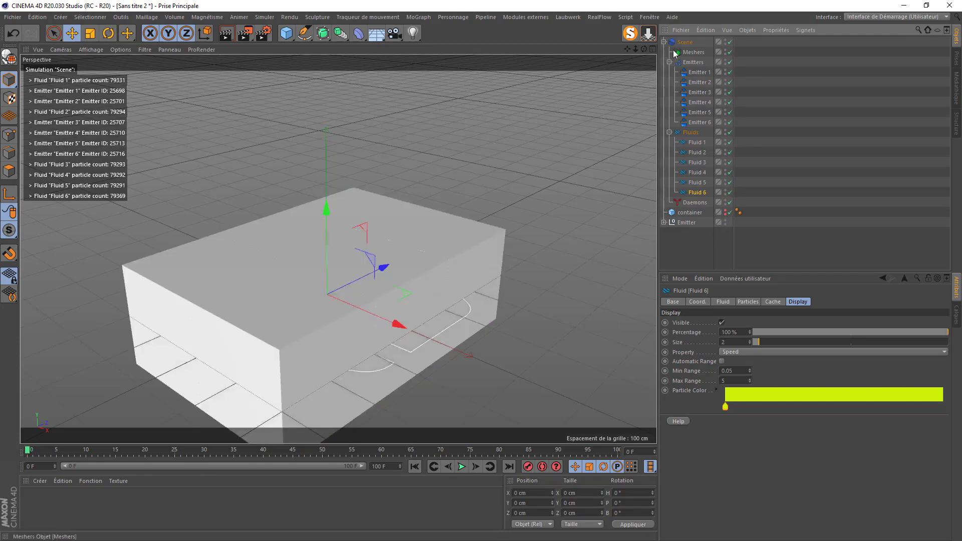
left_click(689, 213)
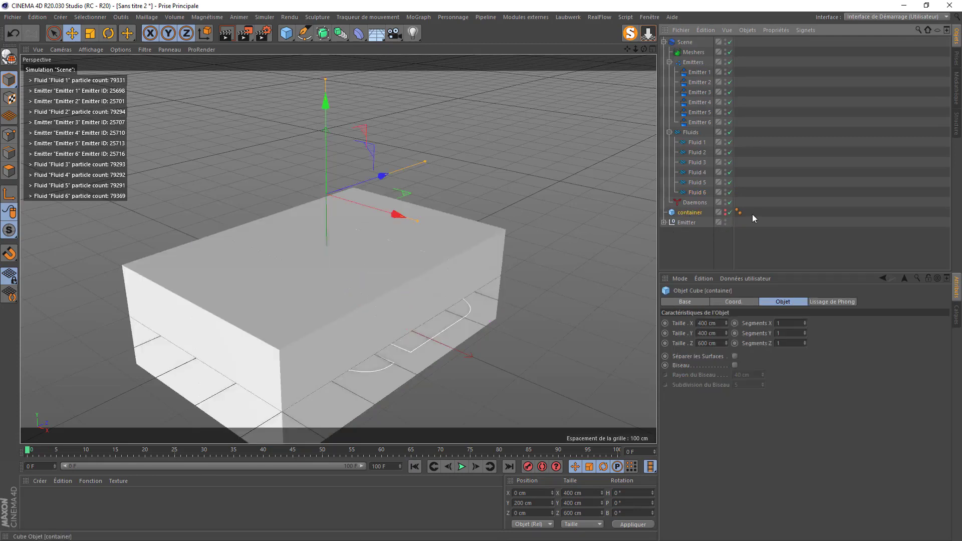
left_click(725, 210)
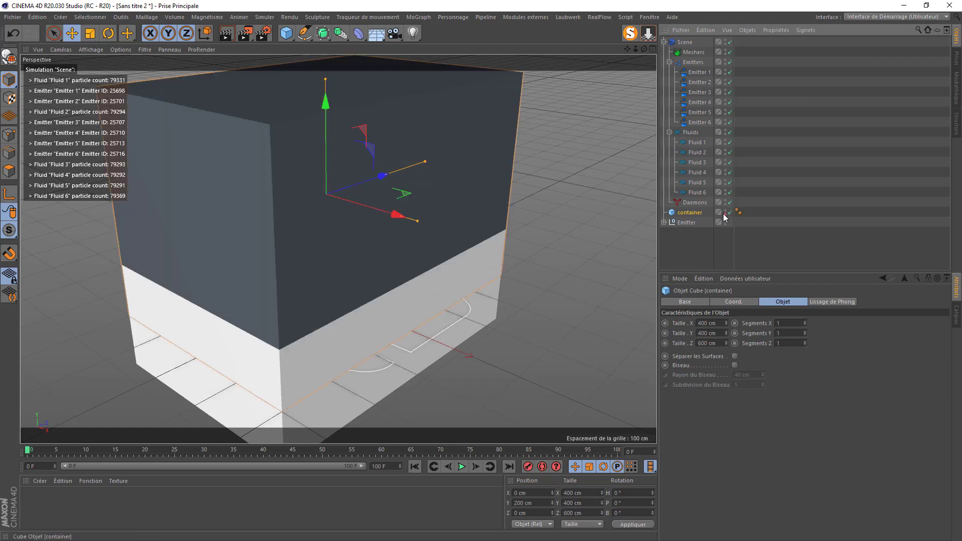
- Add a display tag to the container cube and set its shading mode to Lignes
right_click(684, 215)
mouse_move(723, 122)
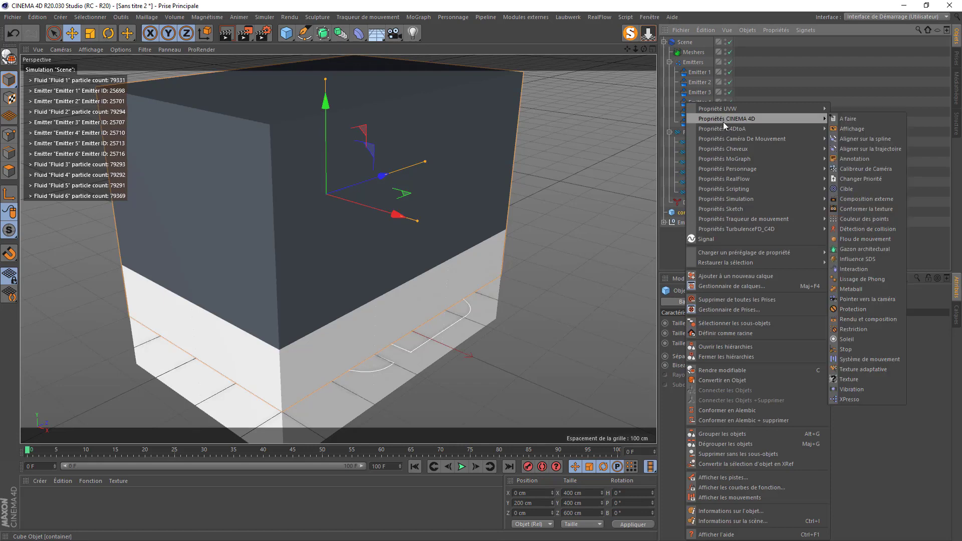
left_click(862, 129)
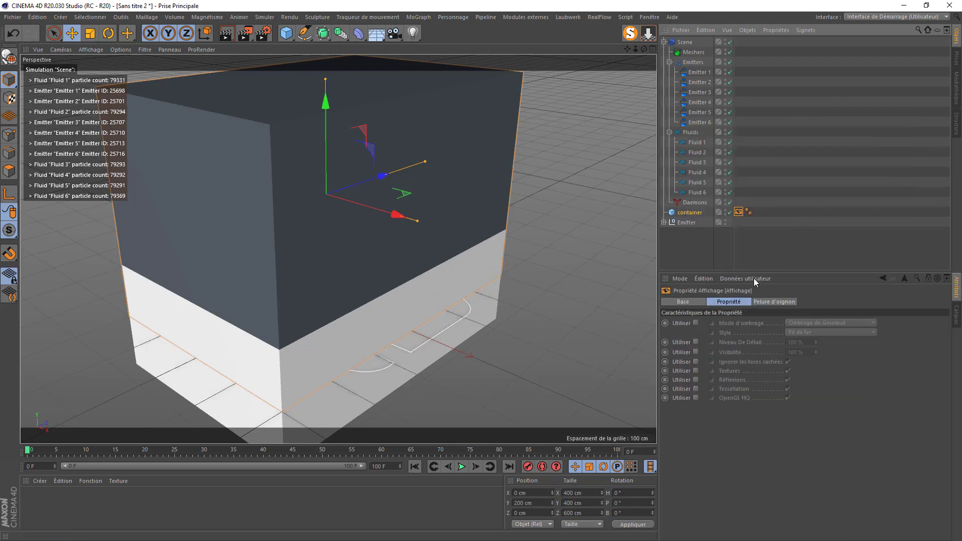
left_click(695, 323)
left_click(807, 322)
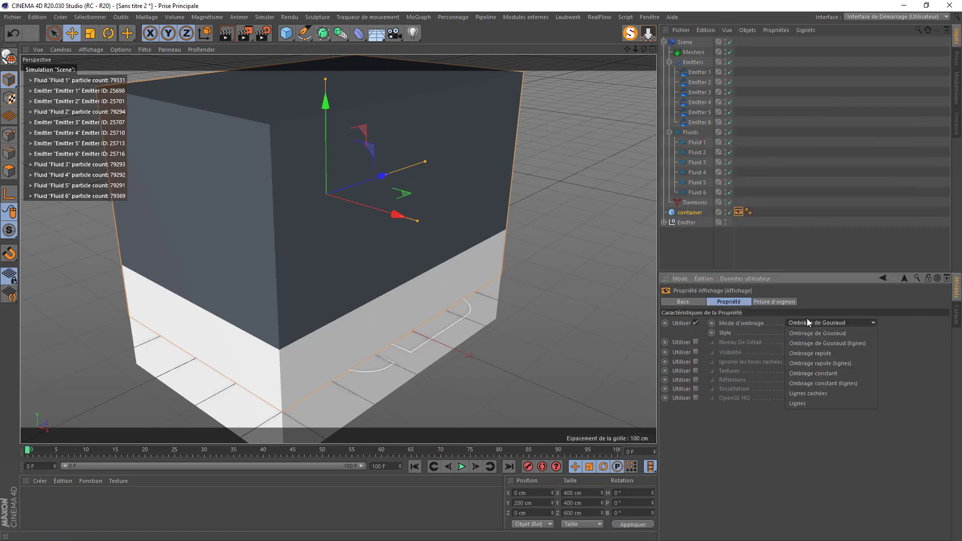
left_click(797, 403)
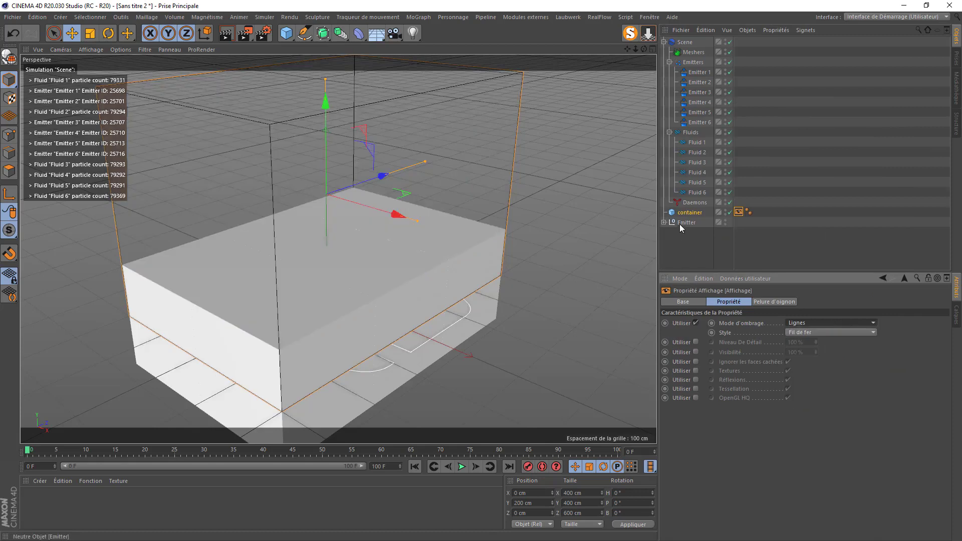
- Raise the Emitter polygon group to a Y position of 300 cm and hide both it and the container in the viewport
left_click(664, 222)
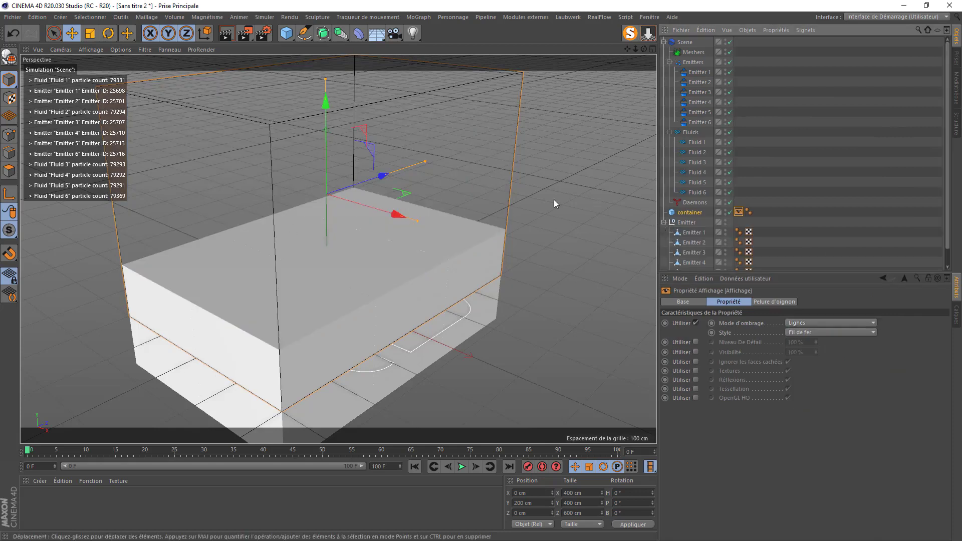
left_click(684, 224)
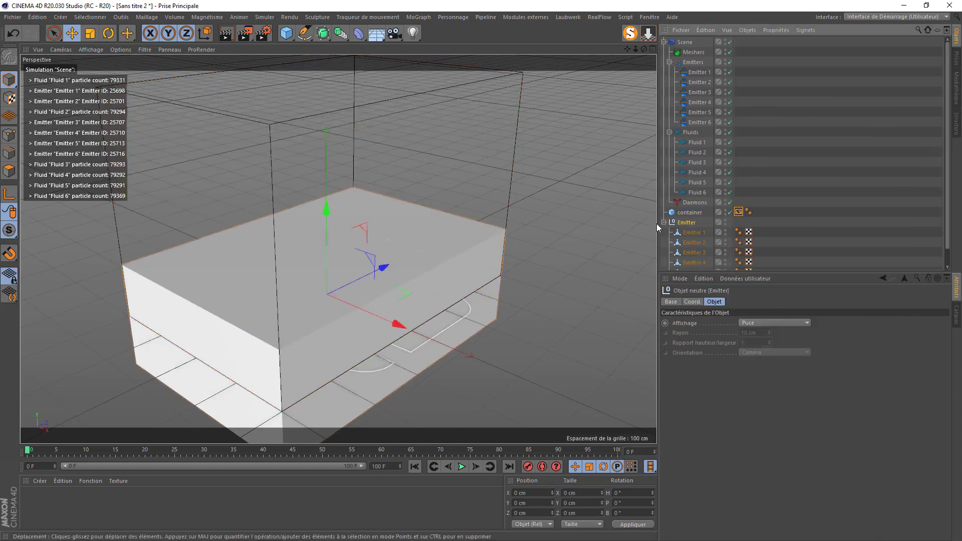
left_click(663, 223)
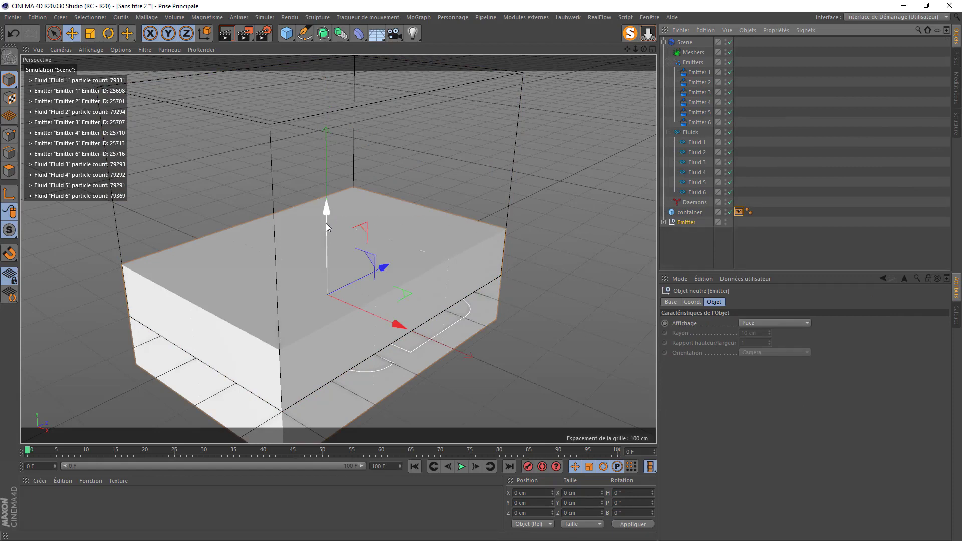
left_click_drag(324, 224, 332, 59)
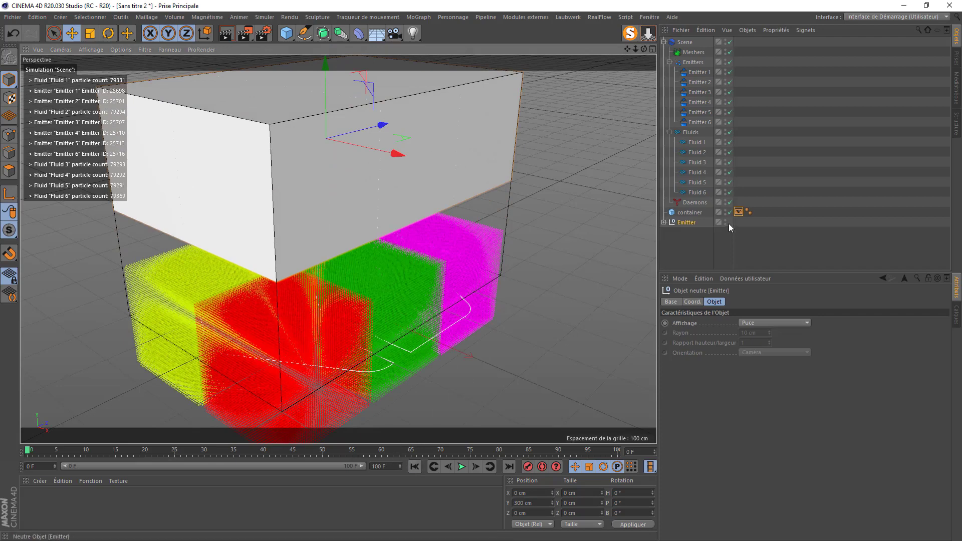
left_click_drag(725, 220, 724, 205)
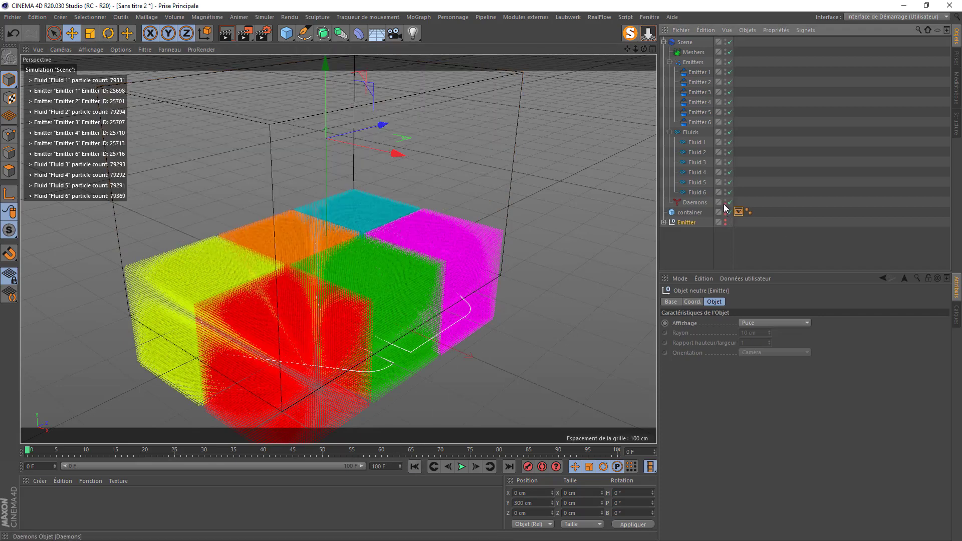
- Play the simulation for a few frames with the raised emitters and return to the start of the animation
left_click(461, 467)
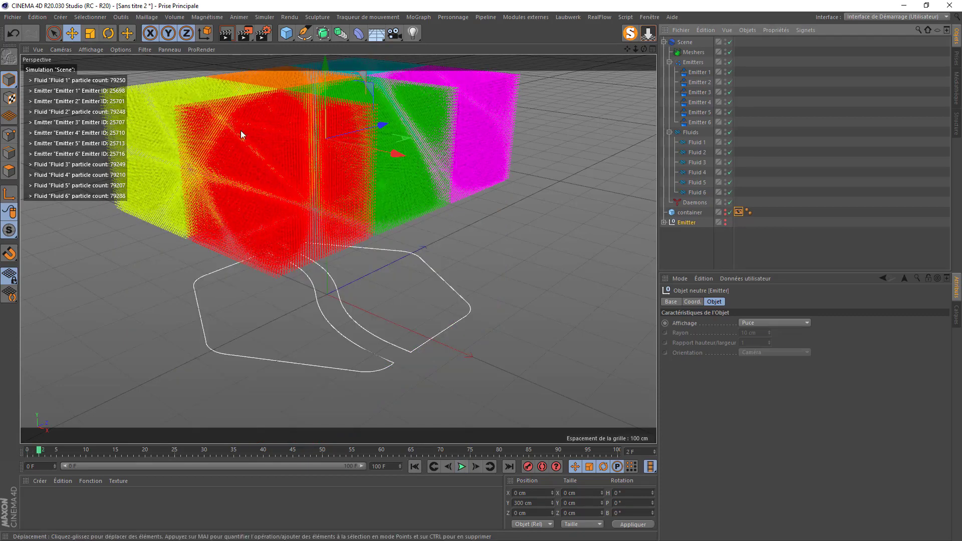
left_click(460, 469)
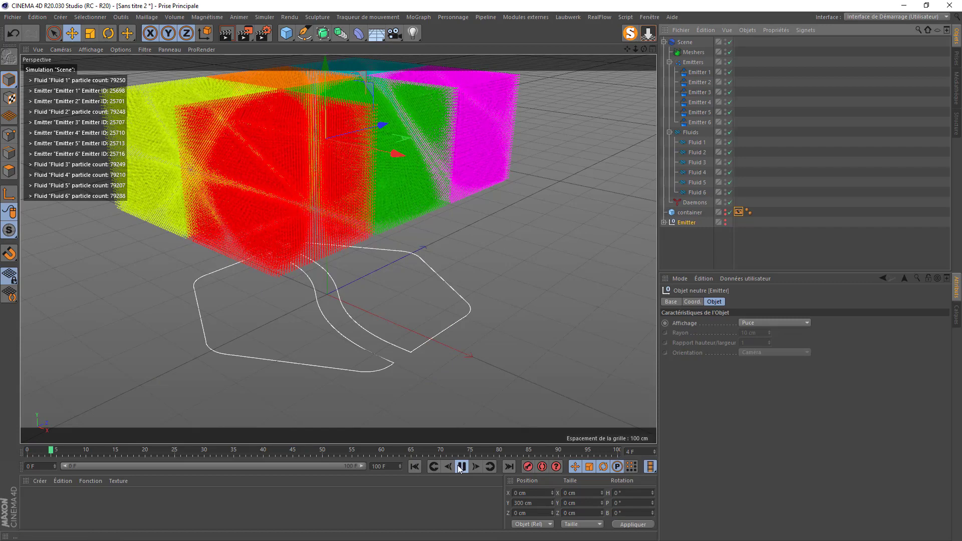
left_click(415, 467)
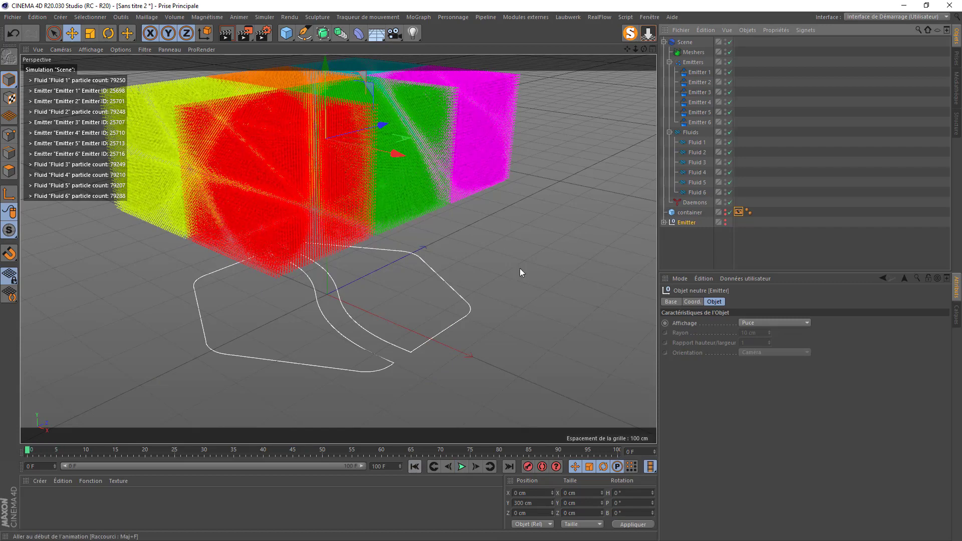
- Add a RealFlow Gravity daemon to the scene and display its gravity settings
left_click(599, 17)
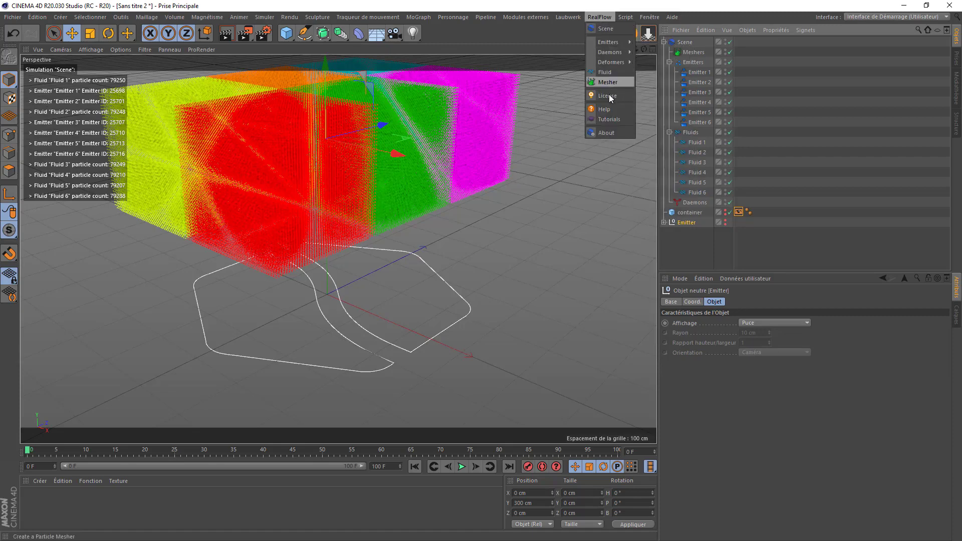
mouse_move(609, 52)
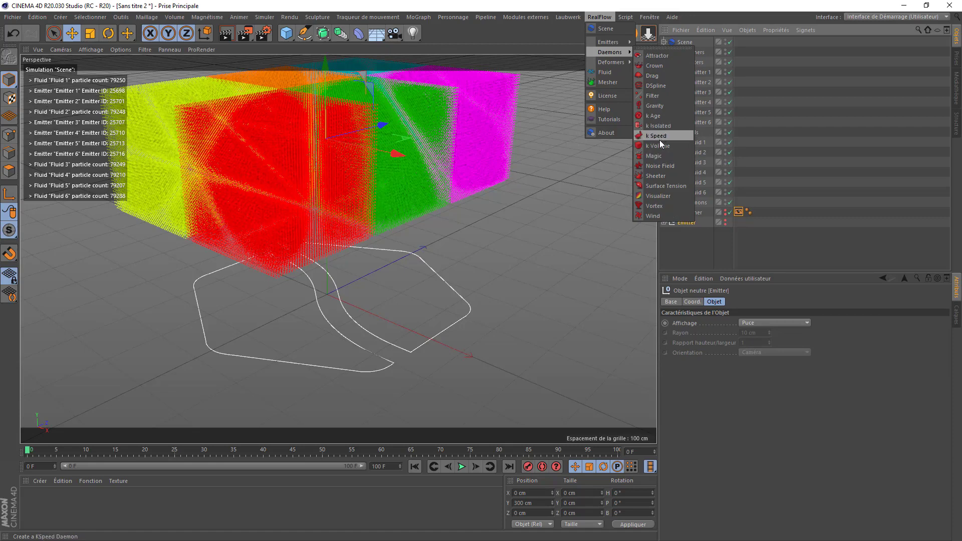
left_click(658, 105)
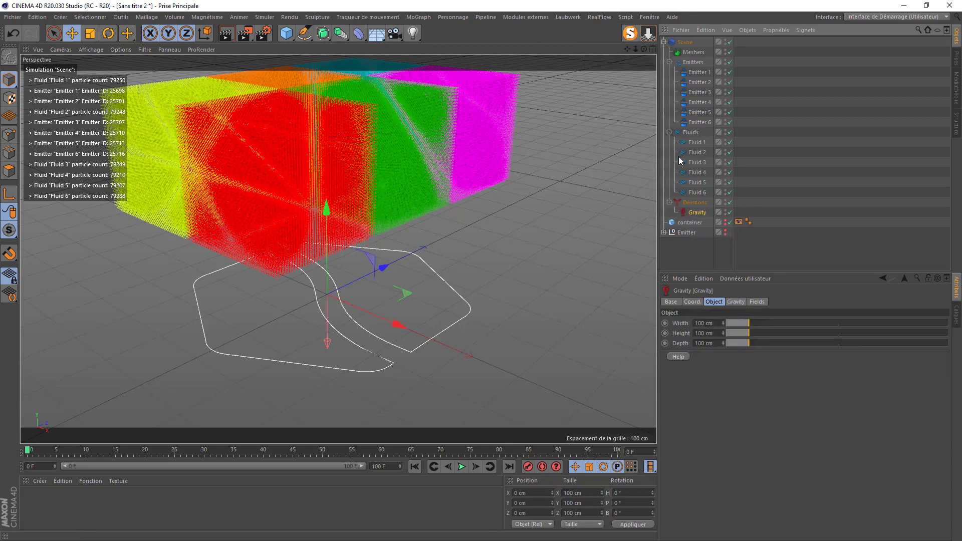
left_click(695, 302)
left_click(716, 301)
left_click(739, 302)
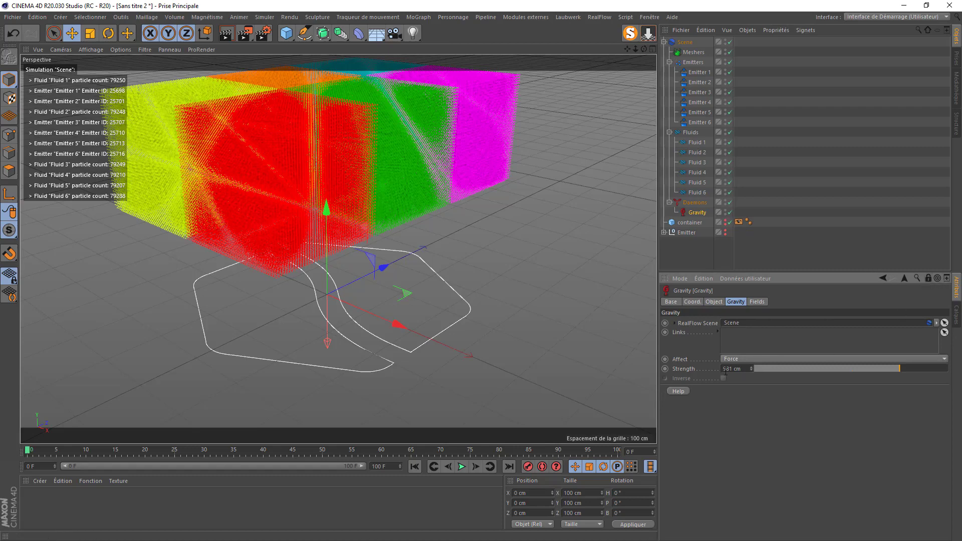
- Link Fluid 1 through Fluid 6 to the Gravity daemon and run the simulation to frame 21
left_click(697, 143)
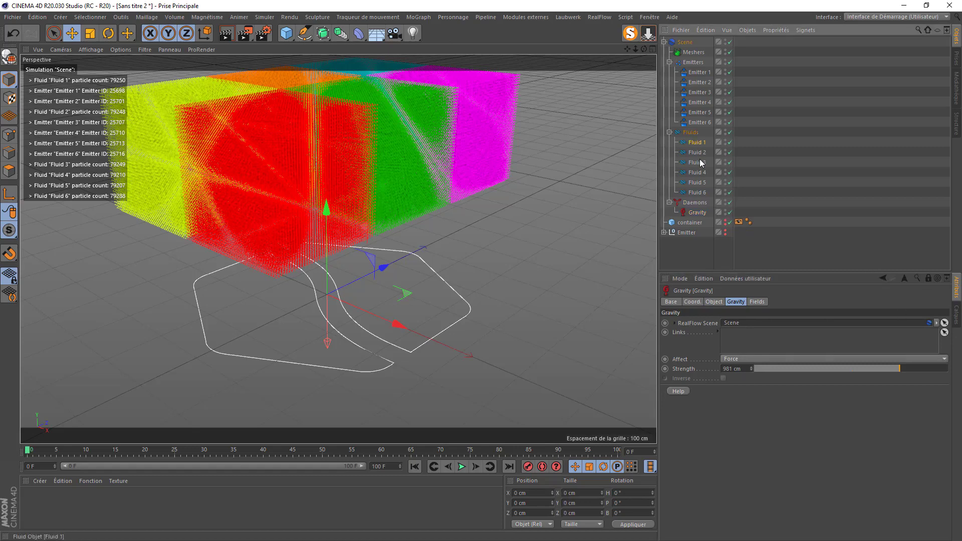
left_click(696, 193, "shift")
left_click_drag(694, 148, 744, 344)
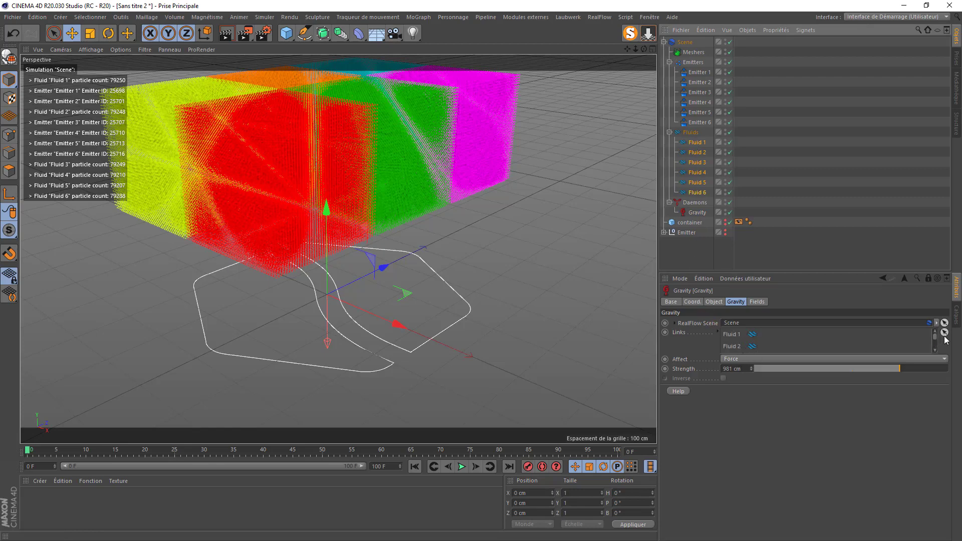
mouse_move(935, 338)
left_mouse_down()
mouse_move(934, 357)
mouse_move(937, 322)
left_mouse_up()
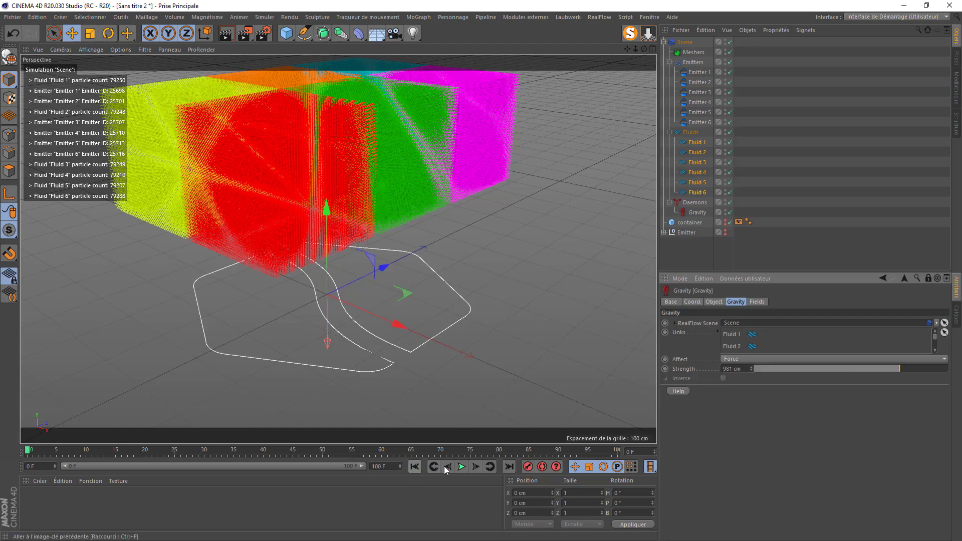
left_click(461, 466)
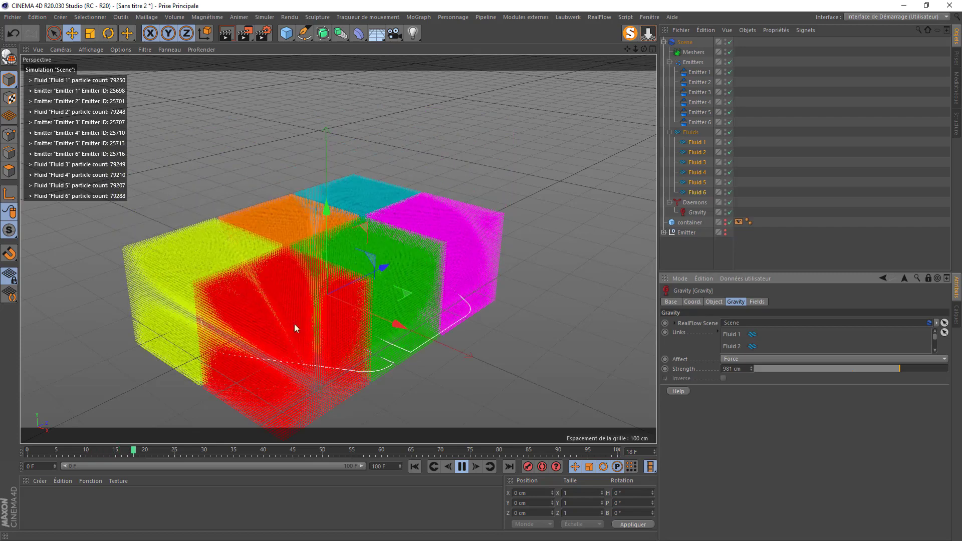
left_click(462, 468)
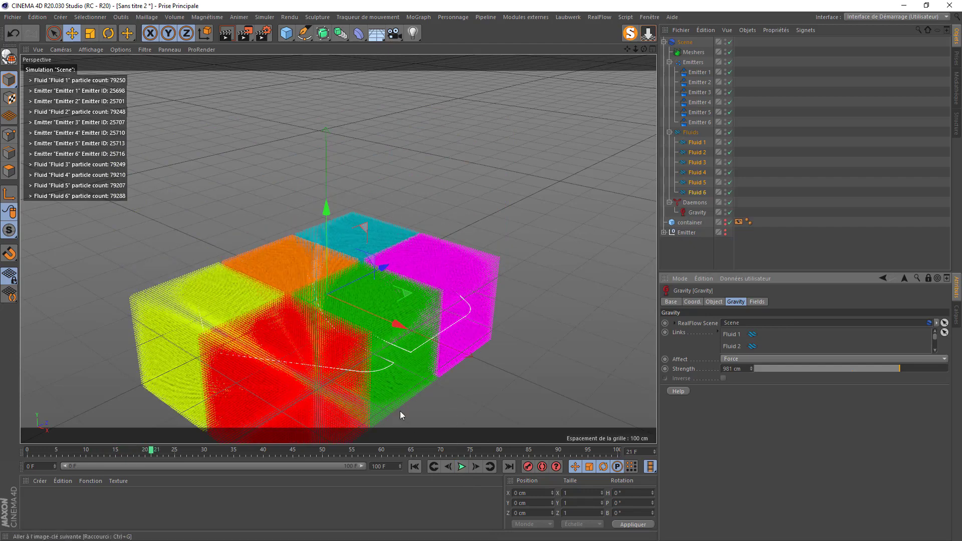
- Add the RealFlow Collider and Volume tags to the container cube
left_click(696, 223)
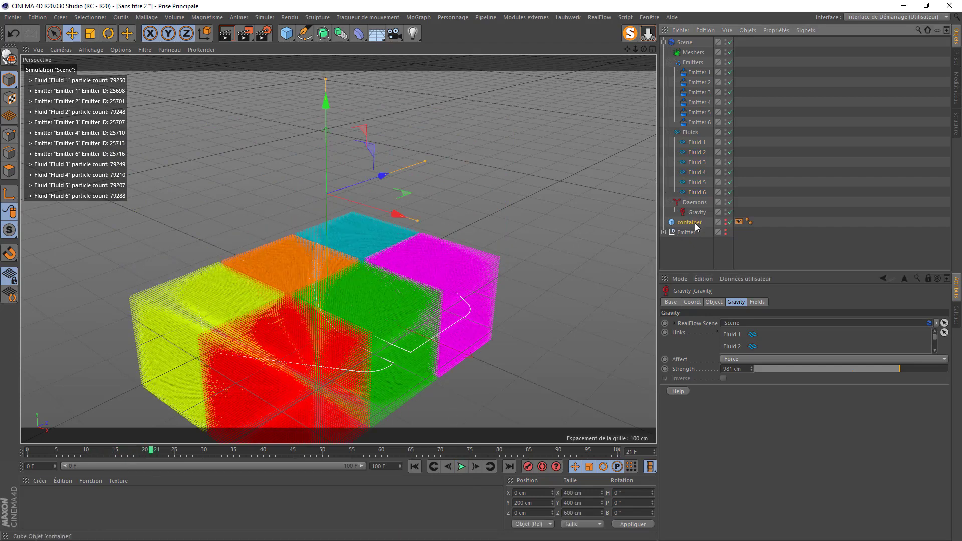
right_click(695, 224)
mouse_move(739, 109)
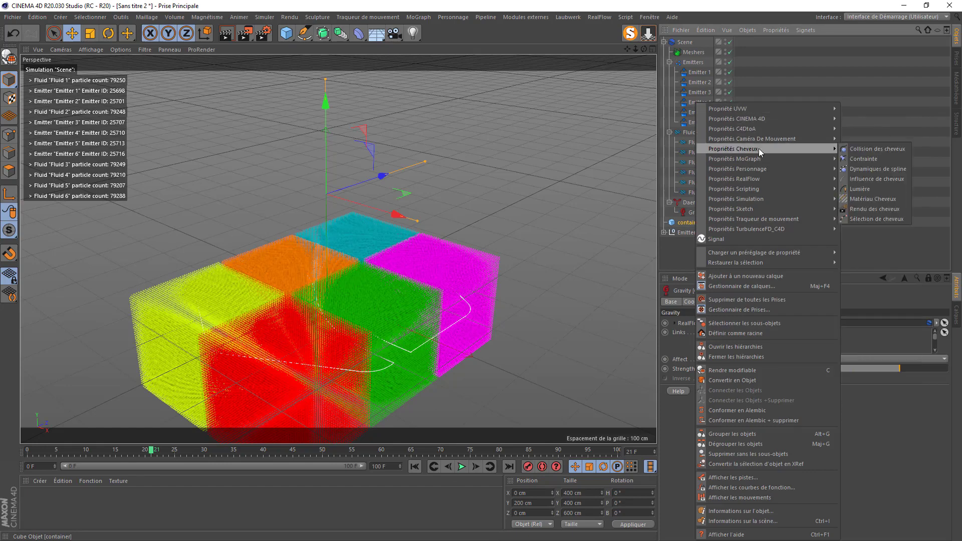
mouse_move(771, 178)
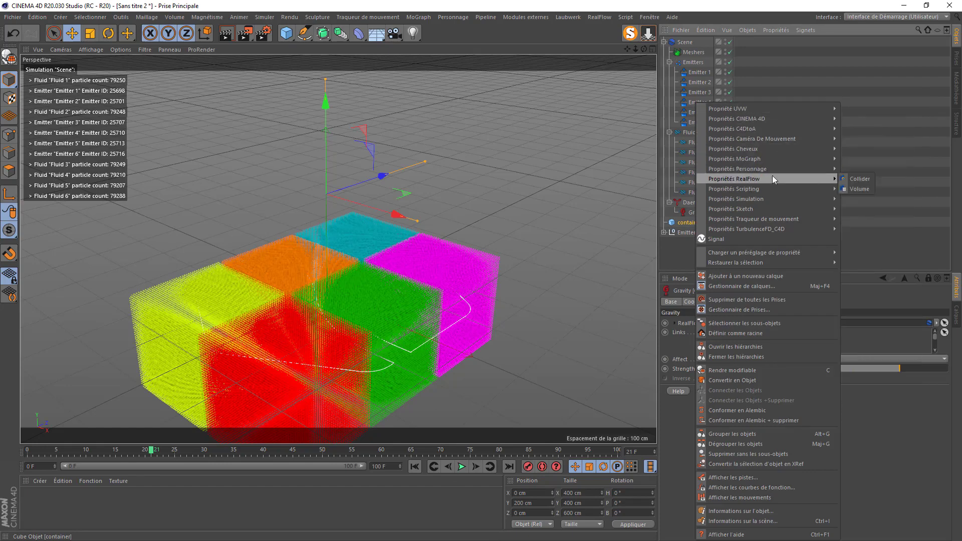
left_click(868, 180)
right_click(690, 224)
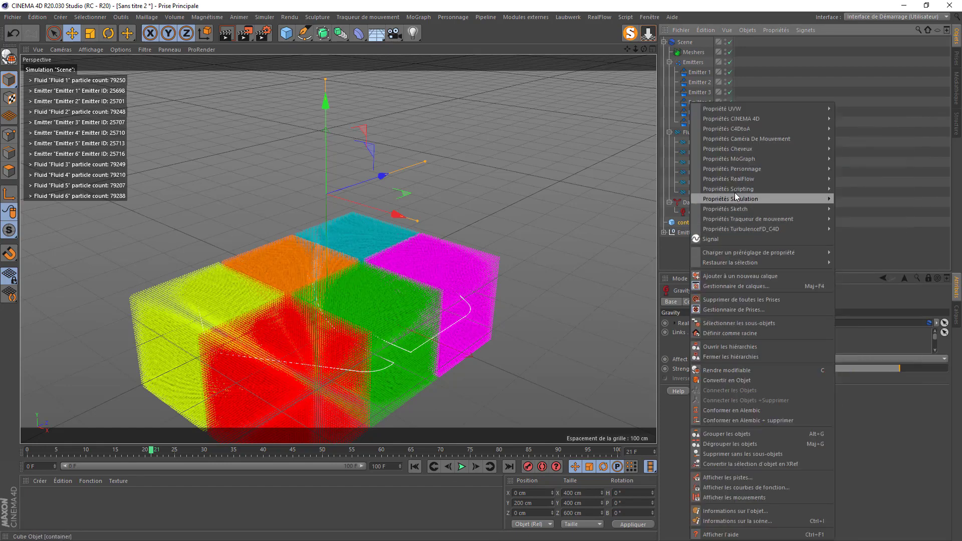
mouse_move(827, 179)
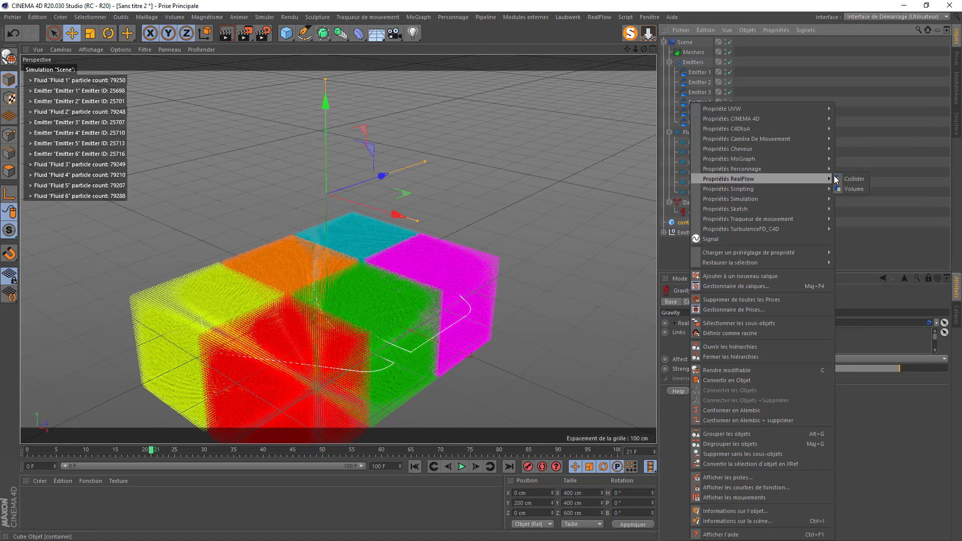
left_click(858, 190)
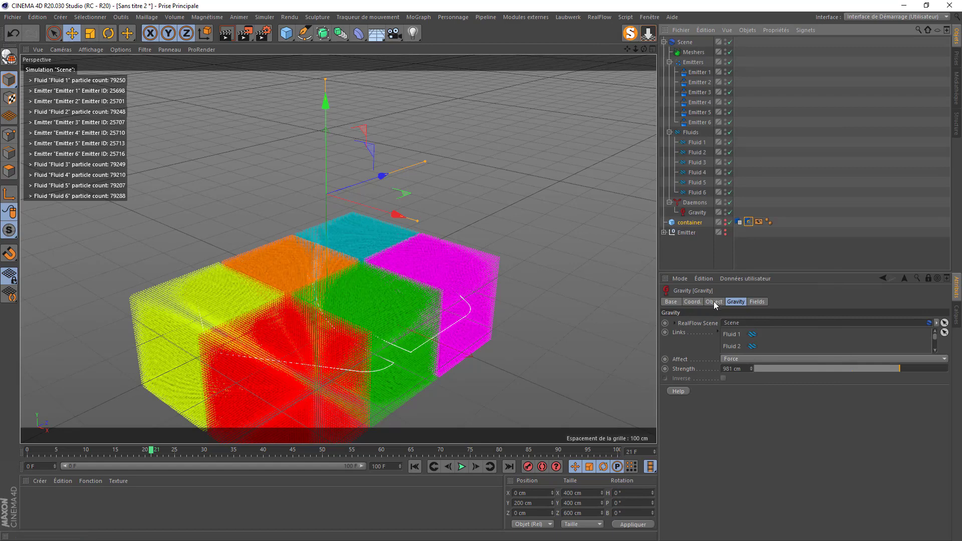
- Unlock the attribute display and set the container Volume tag's volume mode to Solid Outside with its automatic setting off
left_click(714, 302)
left_click(738, 222)
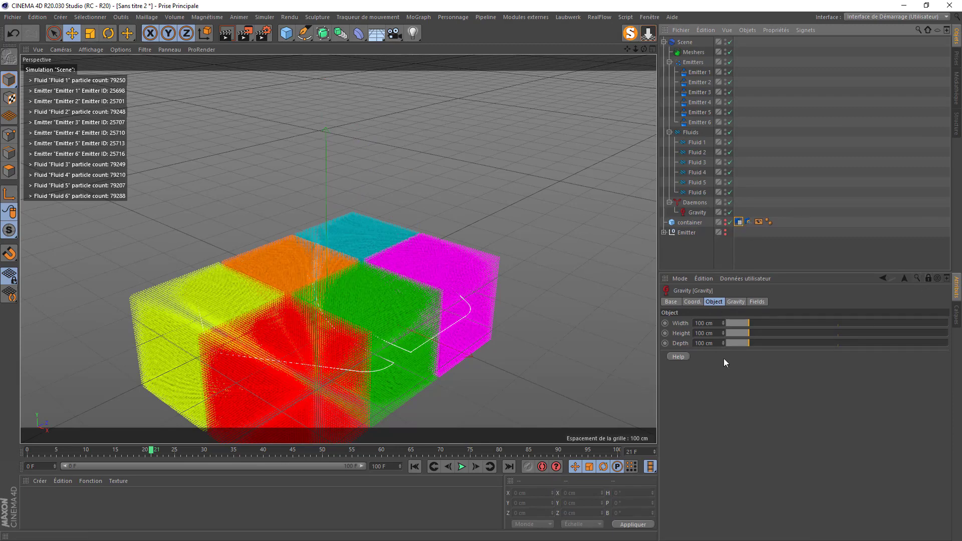
left_click(929, 278)
left_click(740, 222)
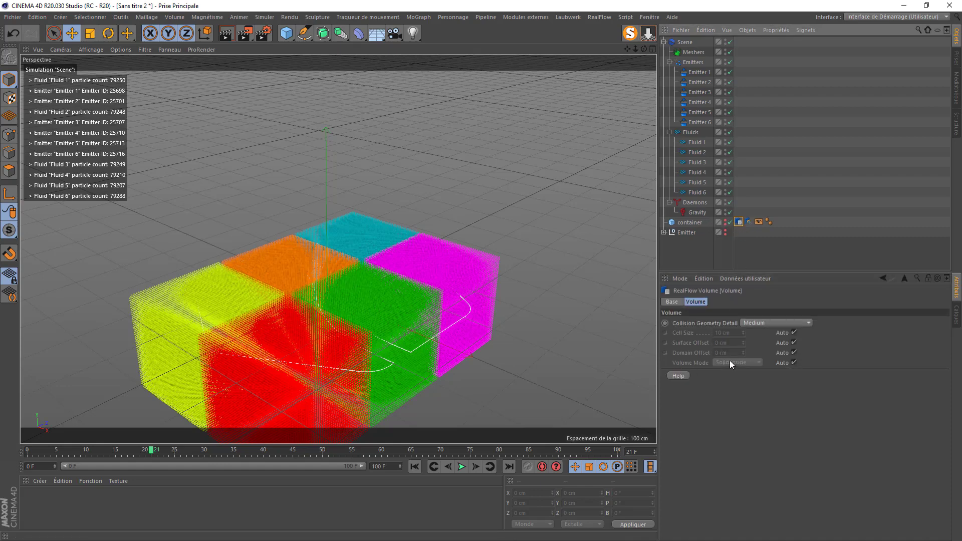
left_click(793, 362)
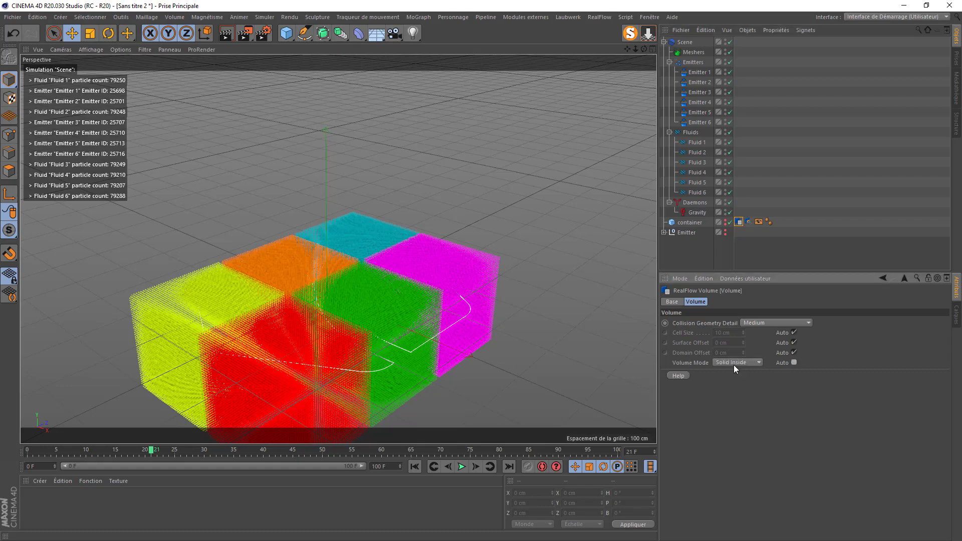
left_click(729, 363)
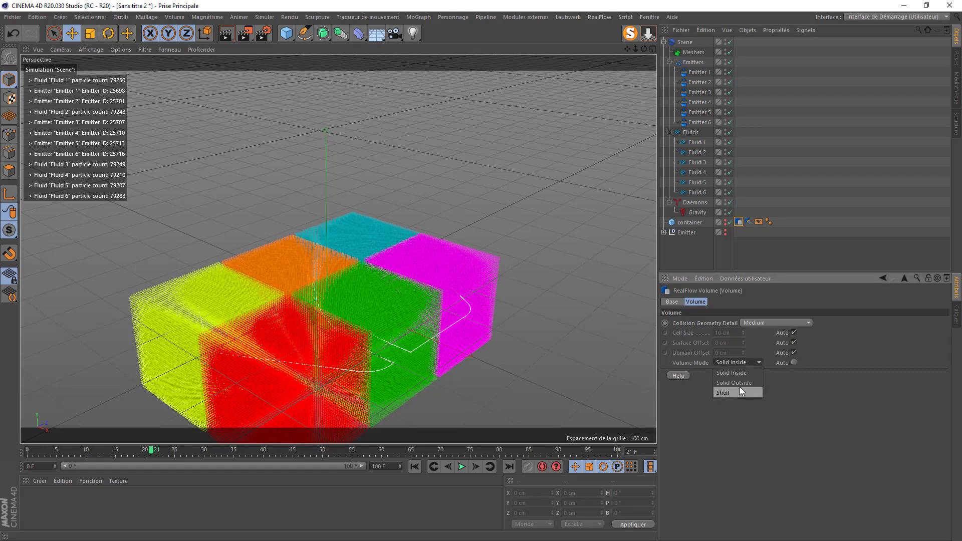
- Restart the simulation from the beginning of the animation and run it to frame 5 with the container collider
left_click(415, 467)
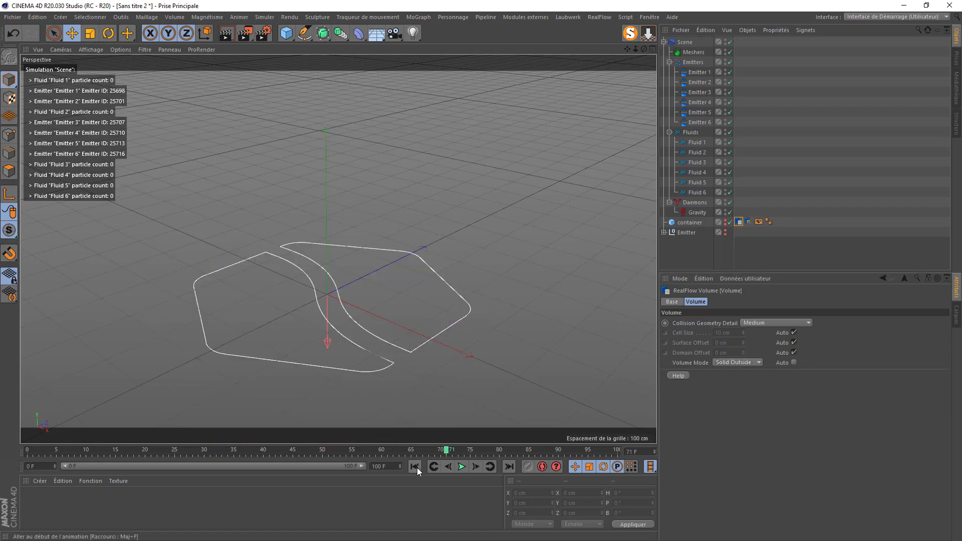
left_click(458, 466)
left_click(459, 467)
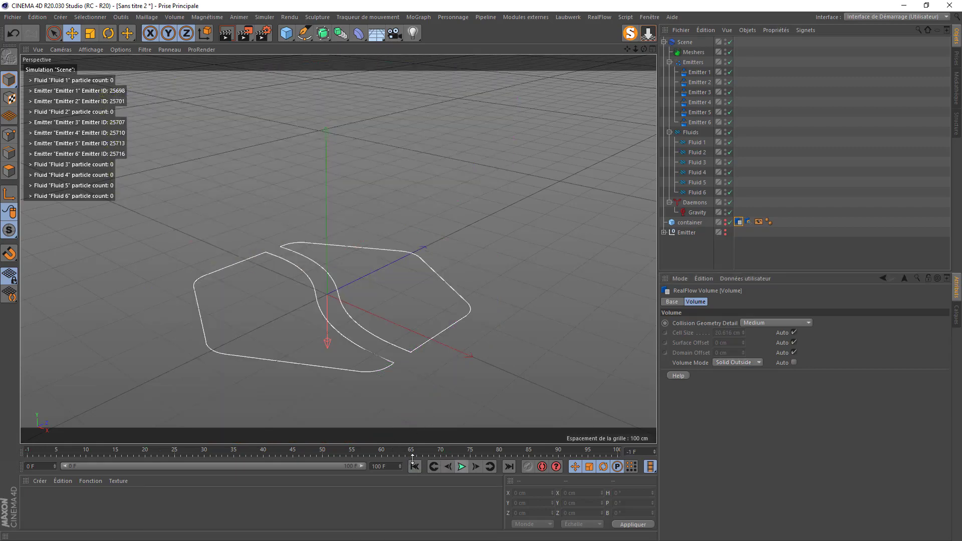
left_click(461, 467)
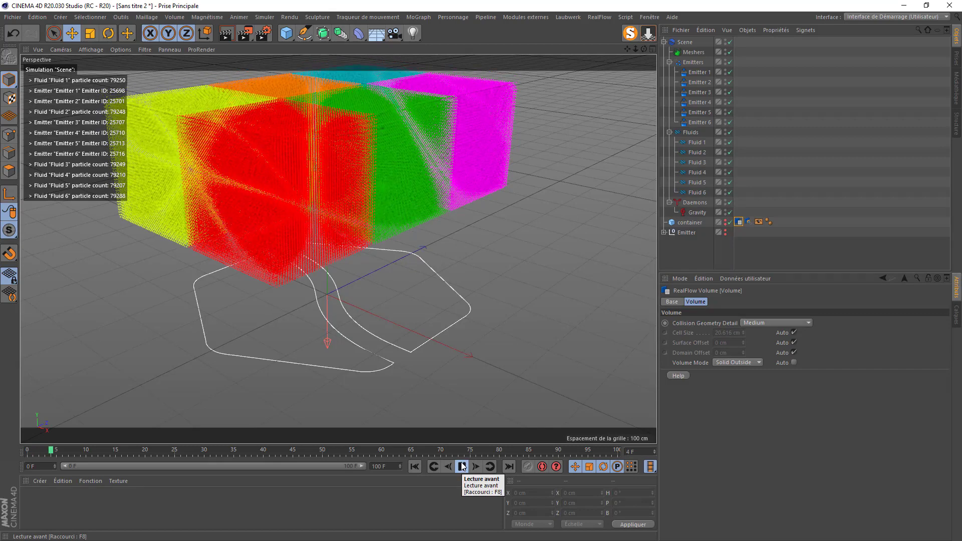
left_click(461, 466)
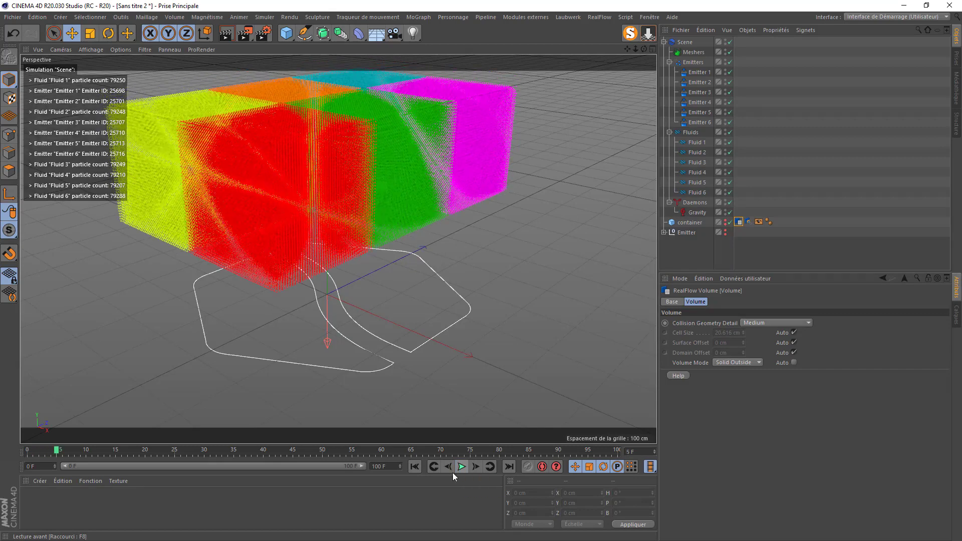
- Enable GPU computation in the Scene object's solver settings
left_click(685, 42)
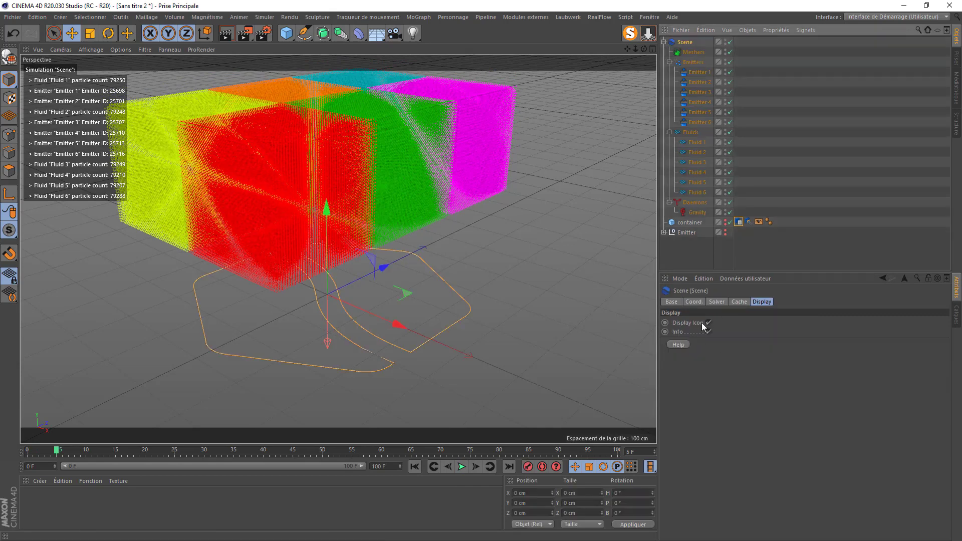
left_click(717, 302)
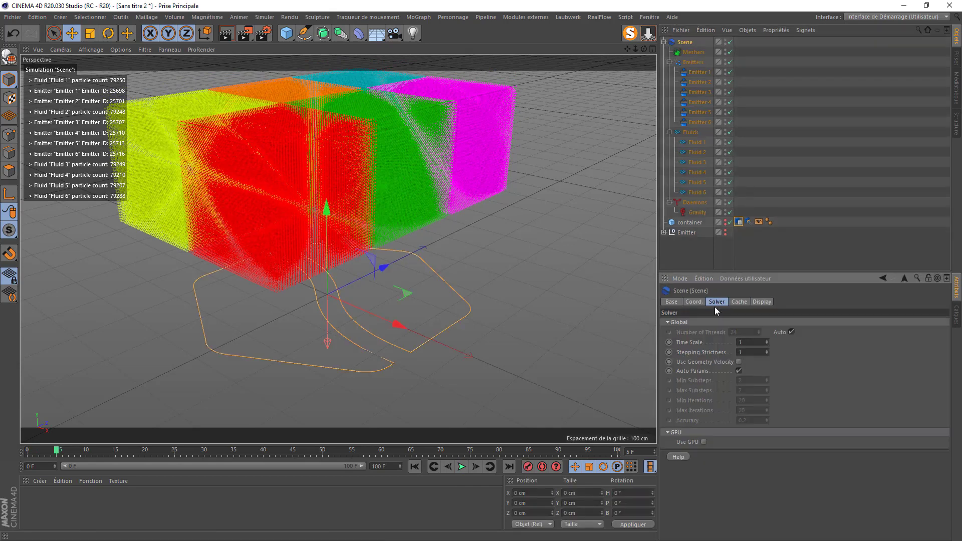
left_click(704, 442)
- Restart the simulation from the first frame, run it to frame 48 and examine how the coloured particles settle in the container
left_click(416, 466)
left_click(460, 467)
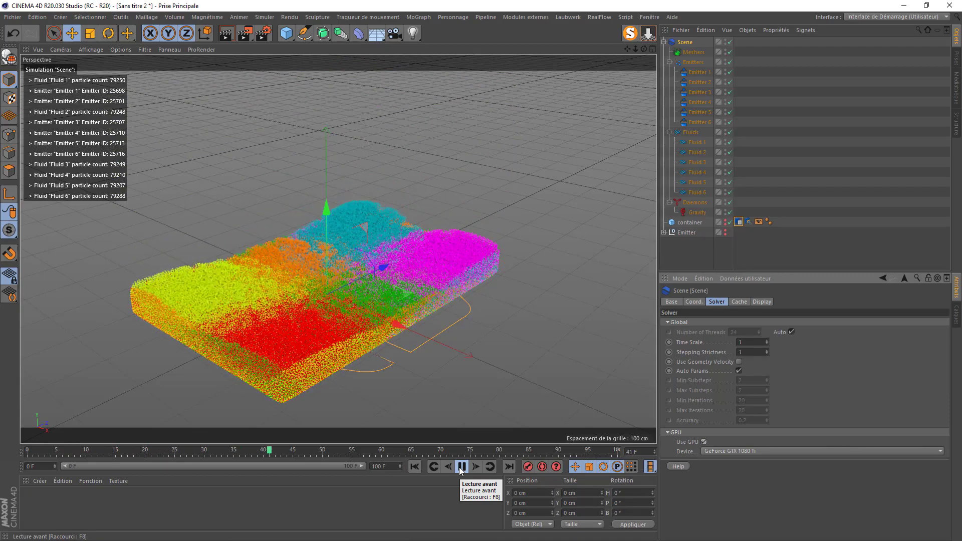
left_click(461, 468)
scroll(303, 331, "up", 5)
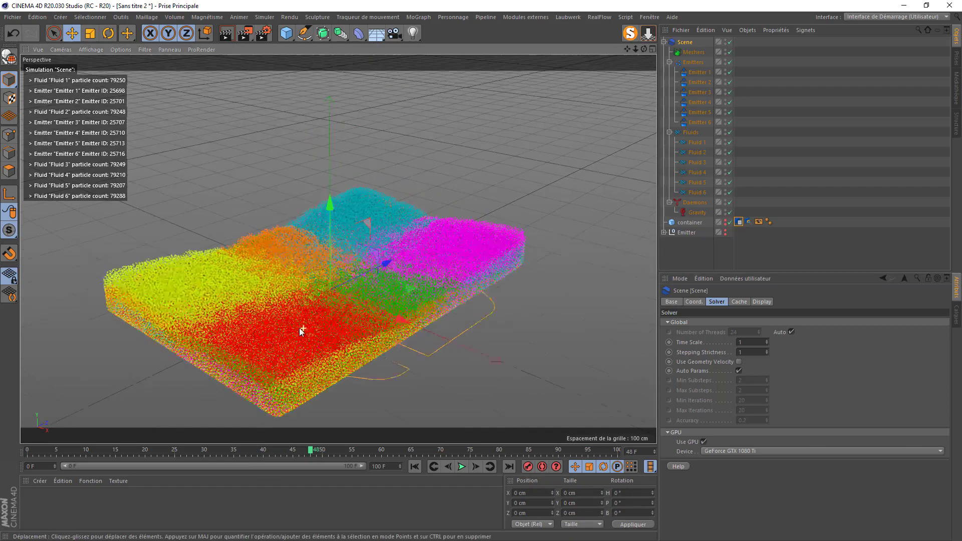
scroll(280, 334, "down", 6)
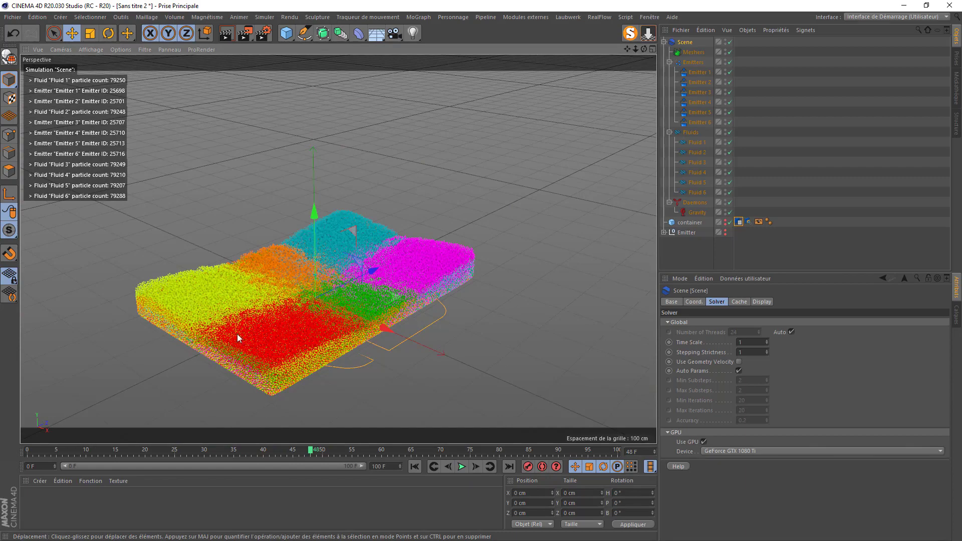
scroll(205, 354, "up", 4)
scroll(323, 311, "down", 2)
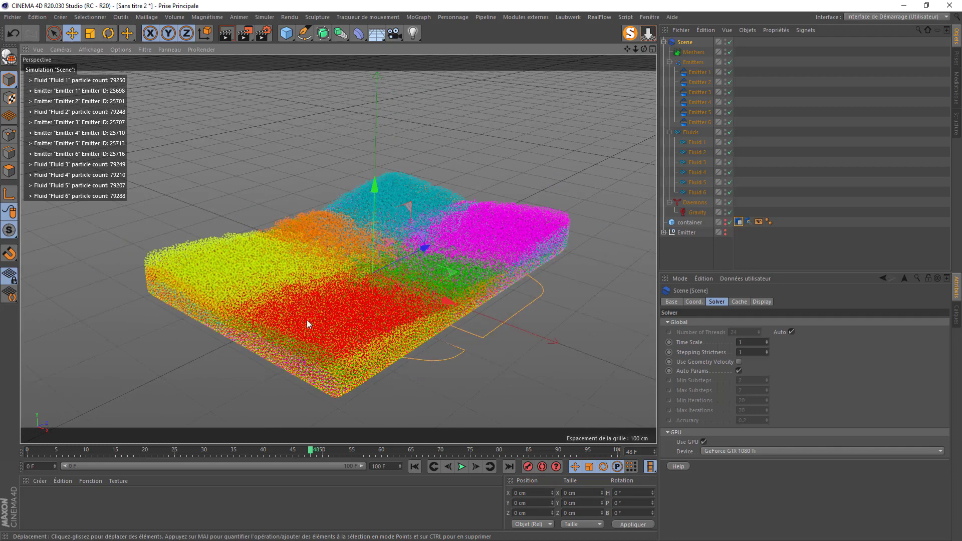
scroll(269, 292, "down", 2)
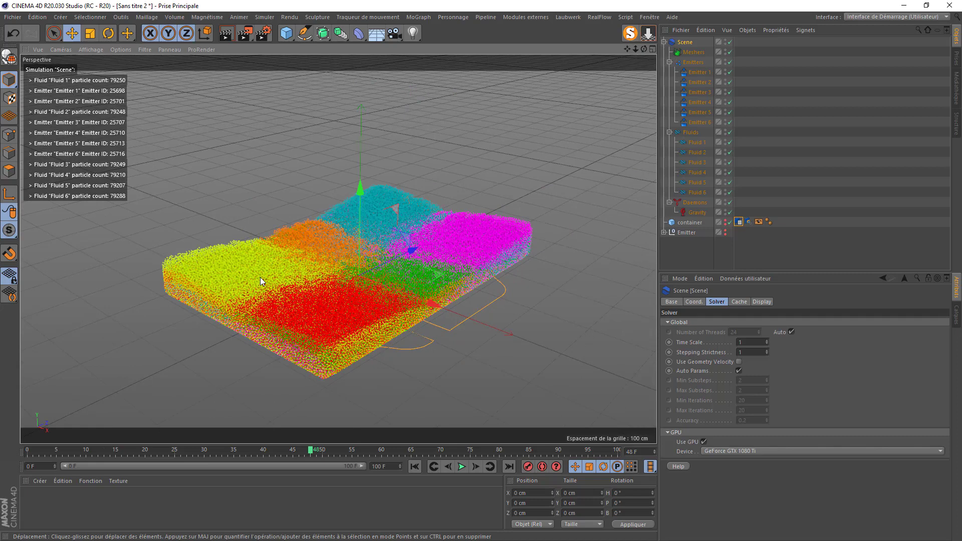
- Lock the attribute display on Fluid 1's fluid settings and add Fluid 2 through Fluid 6 to its links
left_click(696, 143)
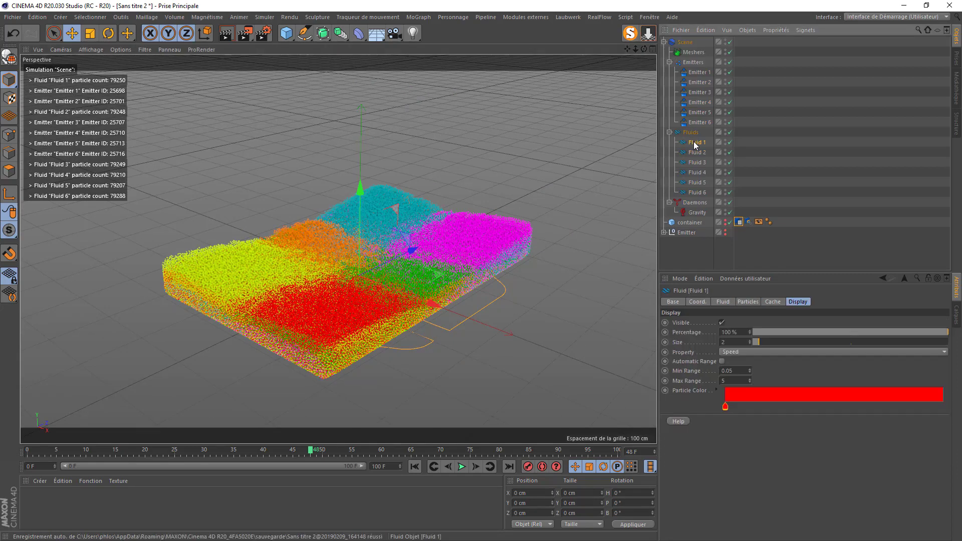
left_click(723, 302)
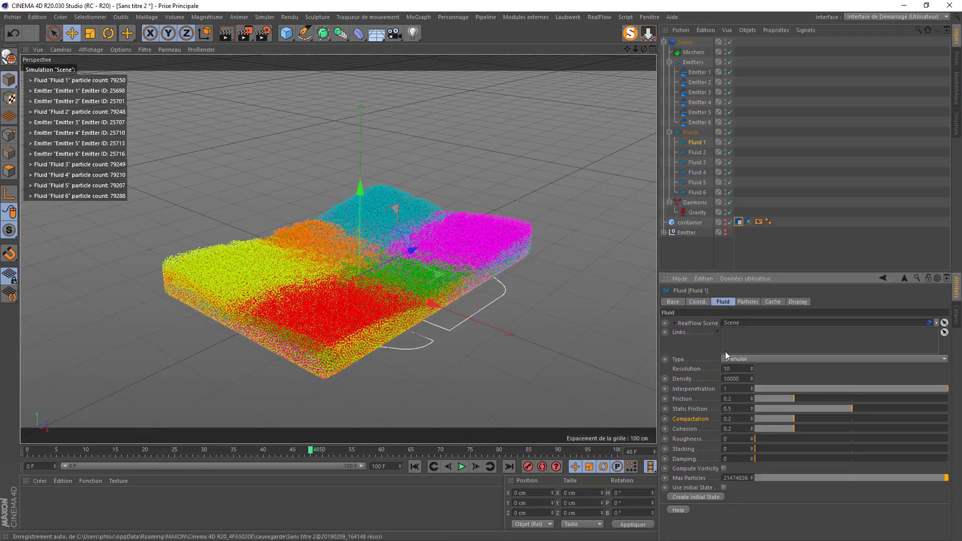
left_click(928, 278)
left_click(697, 152)
left_click(698, 193, "shift")
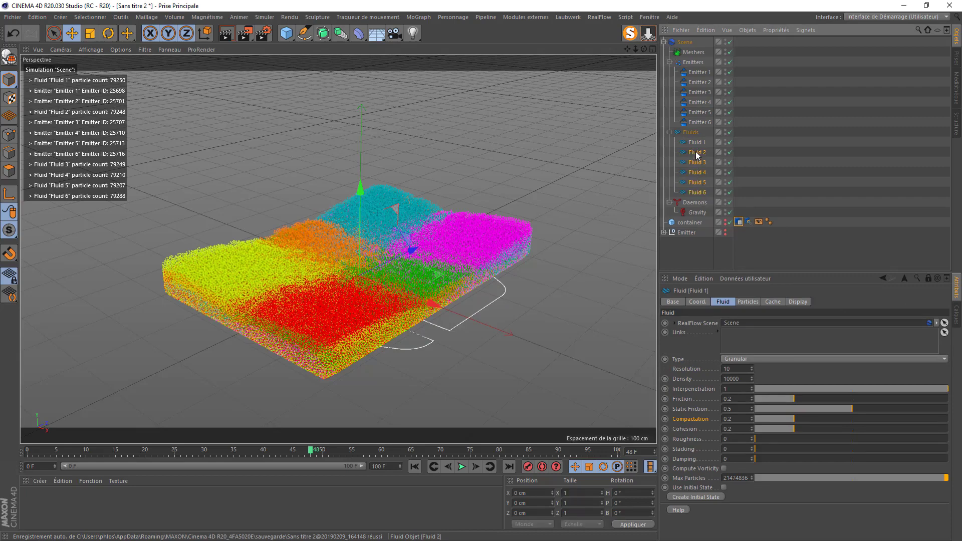
left_click_drag(698, 155, 751, 346)
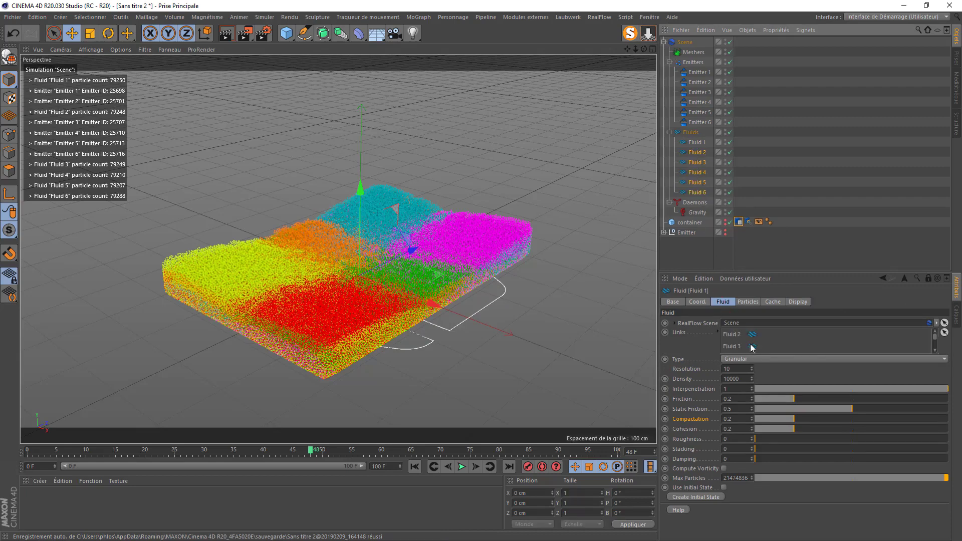
- Lock the attribute display on Fluid 2 and add Fluid 1 and Fluid 3 through Fluid 6 to its links
left_click(697, 143)
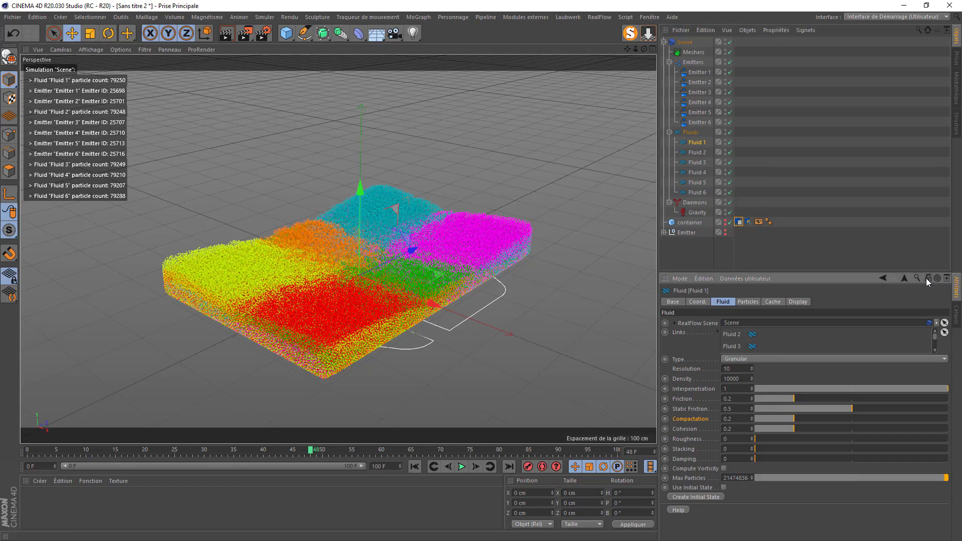
left_click(697, 152)
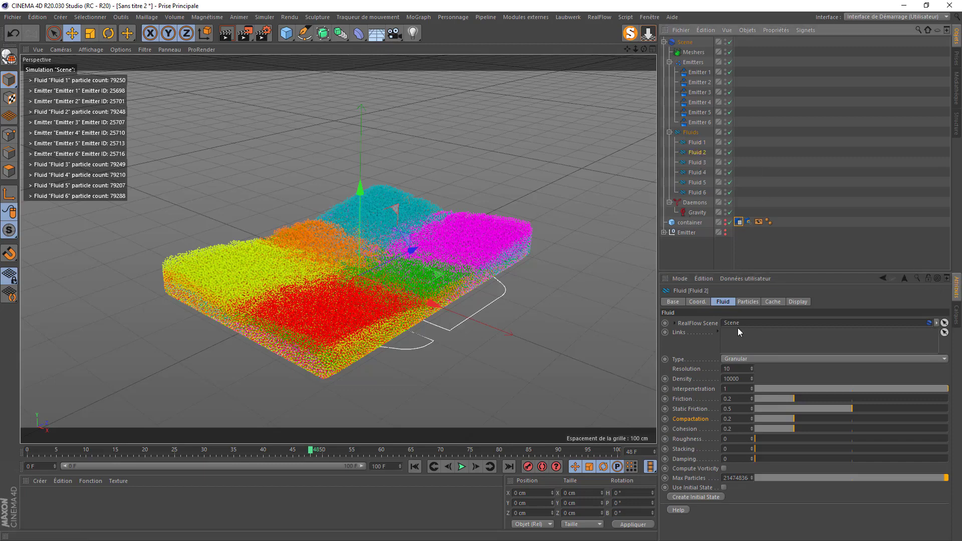
left_click(929, 279)
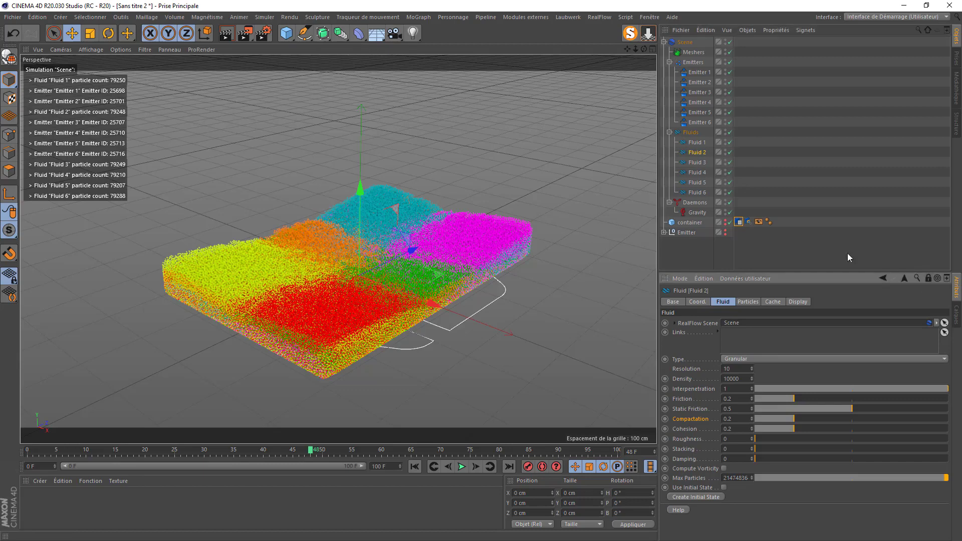
left_click_drag(698, 143, 757, 338)
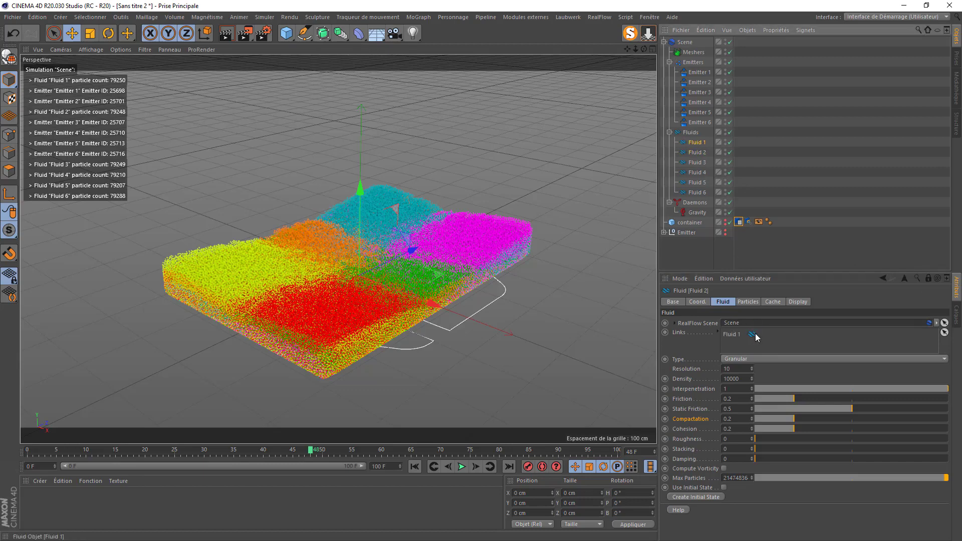
left_click(697, 162)
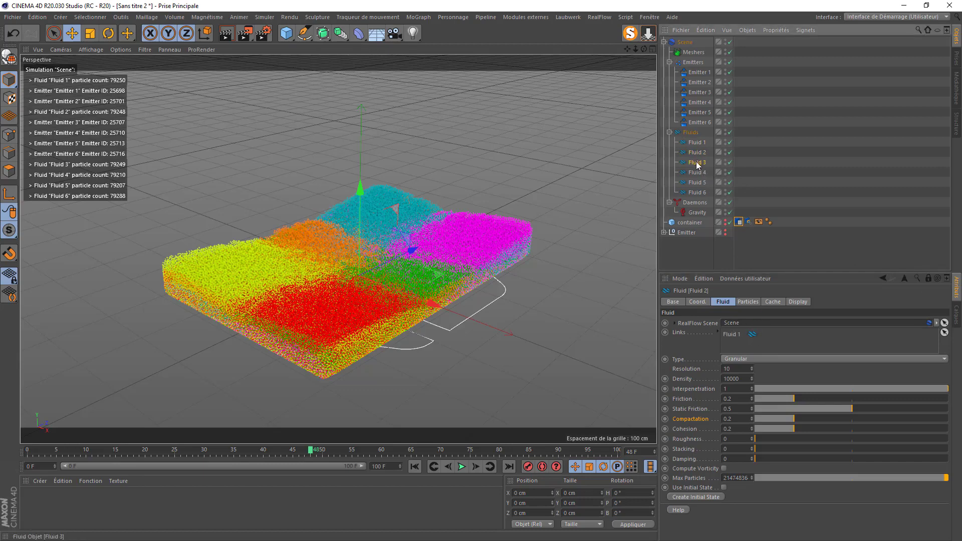
left_click(698, 192, "shift")
left_click_drag(698, 193, 735, 348)
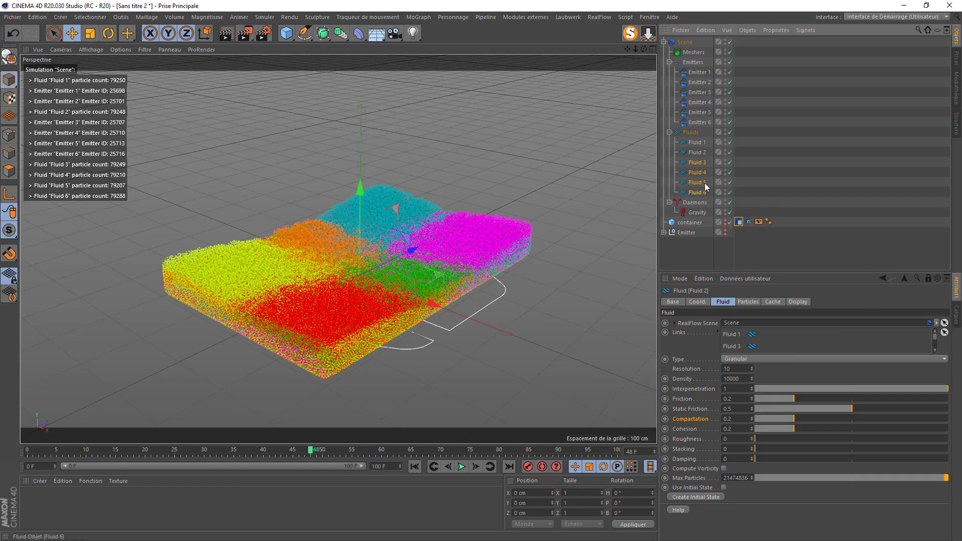
- Lock the attribute display on Fluid 3 and link it to Fluid 1, Fluid 2 and Fluid 4 through Fluid 6
left_click(697, 163)
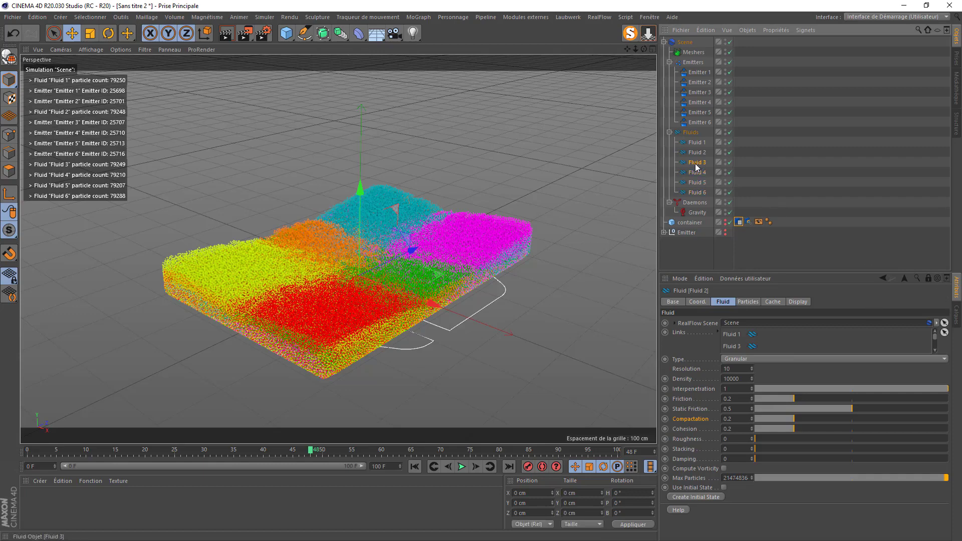
left_click(927, 279)
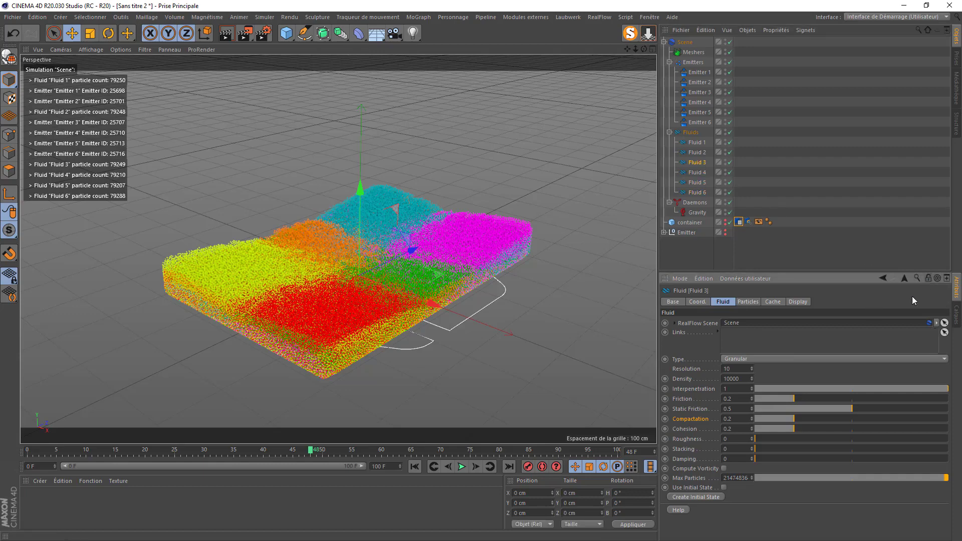
left_click(697, 172)
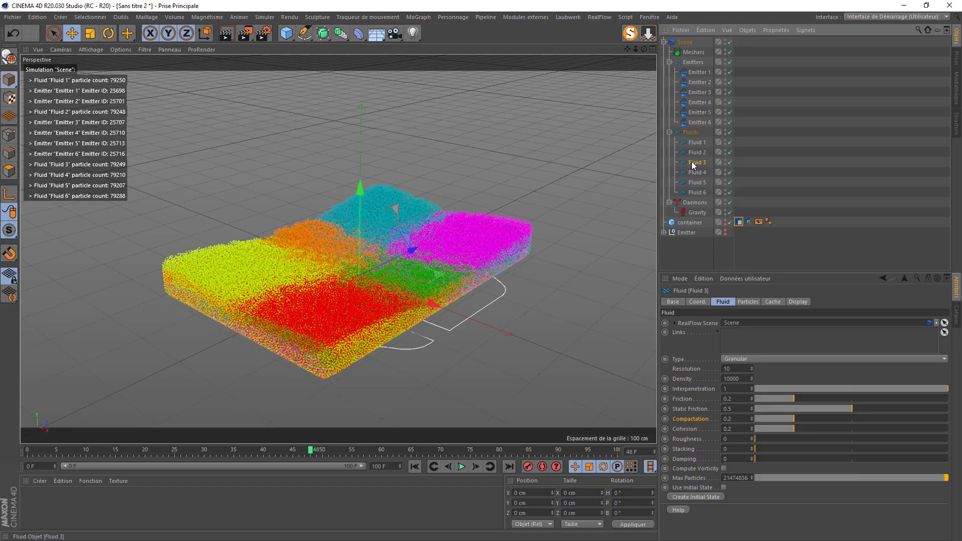
left_click(929, 278)
left_click(698, 142)
left_click(698, 153, "shift")
left_click_drag(697, 155, 738, 337)
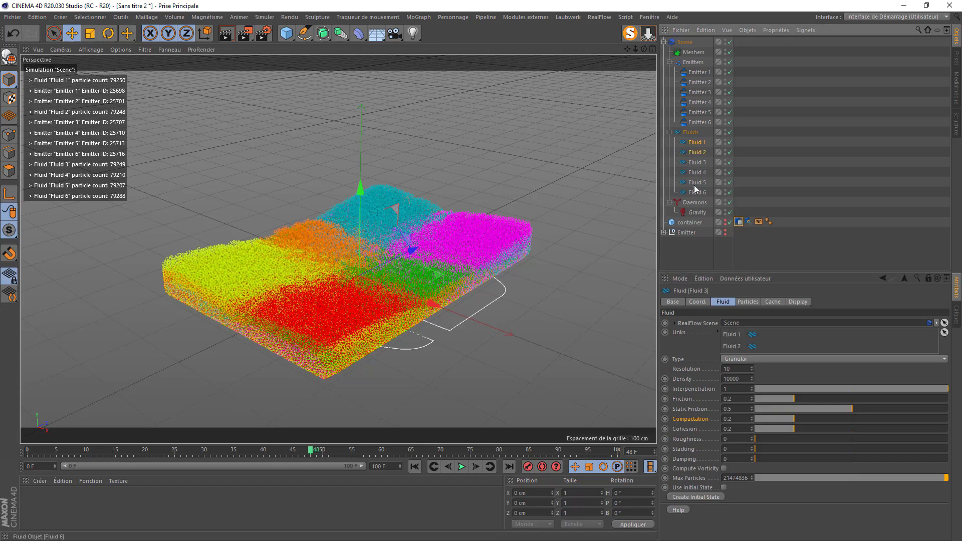
left_click(697, 173)
left_click(699, 193, "shift")
- Show Fluid 4's locked fluid settings and link it to Fluid 1 through Fluid 3, Fluid 5 and Fluid 6
left_click(697, 172)
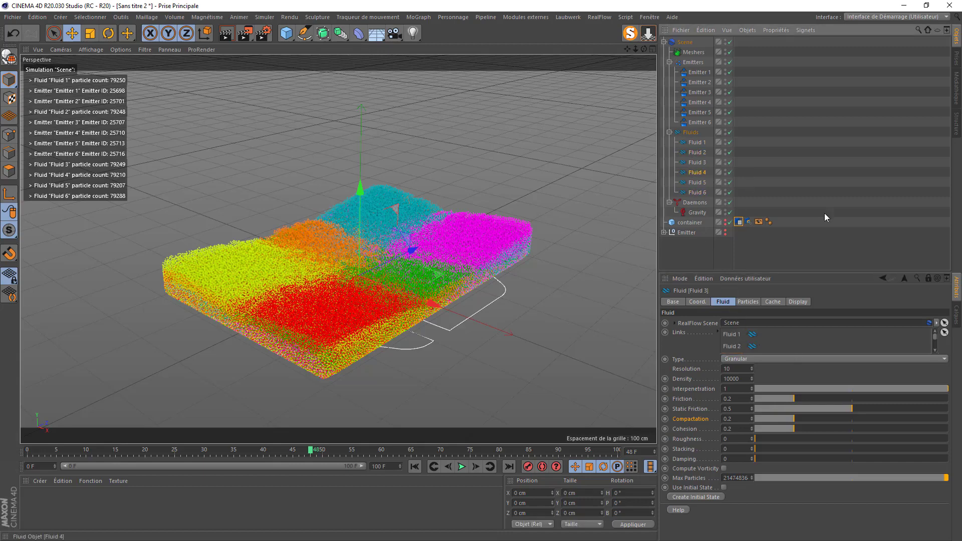
left_click(697, 142)
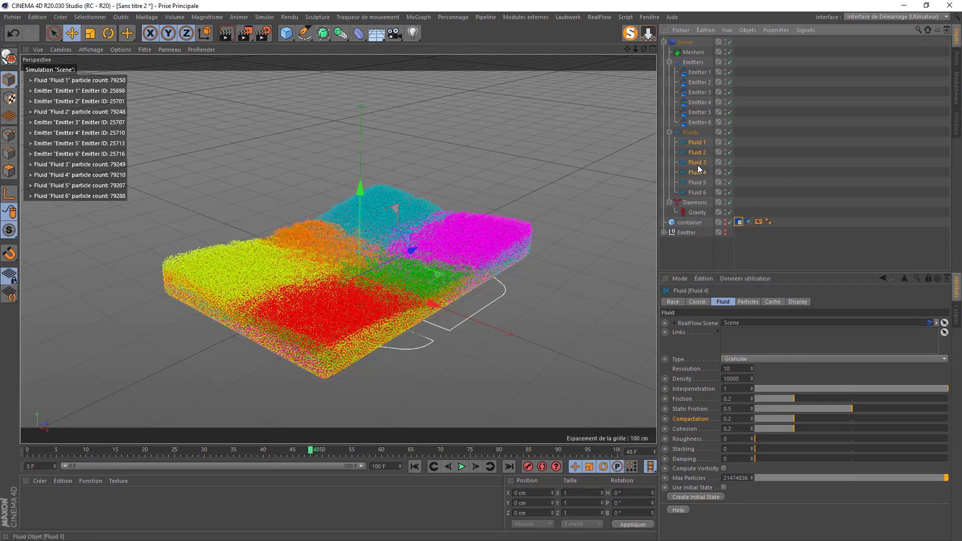
left_click(697, 163, "shift")
left_click_drag(697, 163, 757, 337)
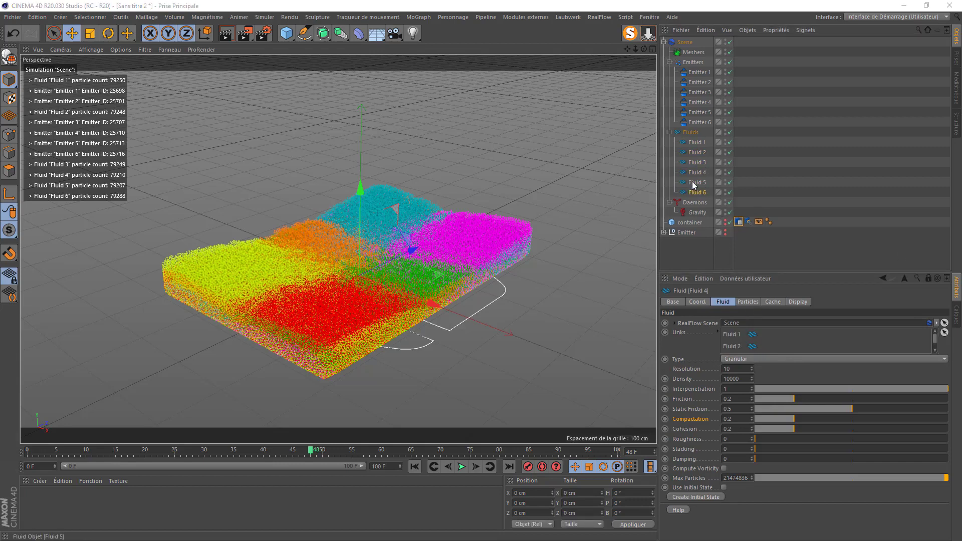
left_click(697, 182)
left_click(699, 193, "shift")
left_click_drag(699, 193, 776, 341)
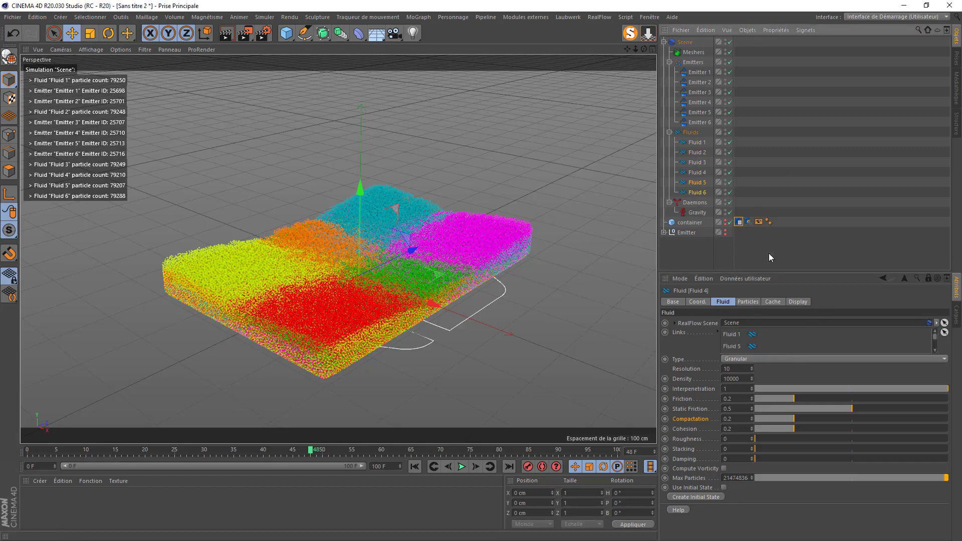
- Switch the locked attribute display to Fluid 5 and add Fluid 1 through Fluid 4 to its links
left_click(696, 183)
left_click(928, 278)
left_click(928, 278)
left_click(697, 142)
left_click(697, 173, "shift")
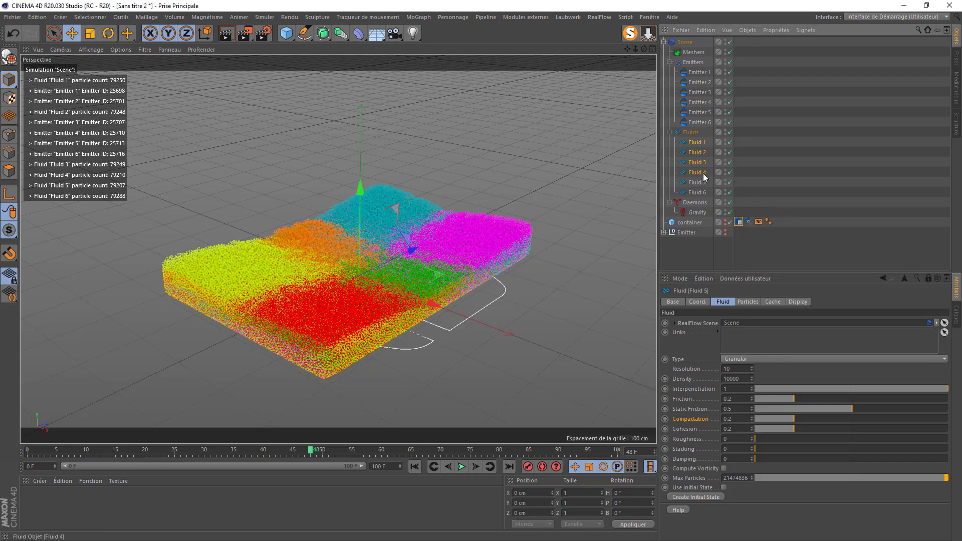
left_click_drag(697, 172, 776, 340)
- Switch the locked attribute display to Fluid 6 and add Fluid 1 through Fluid 5 to its links
left_click(692, 196)
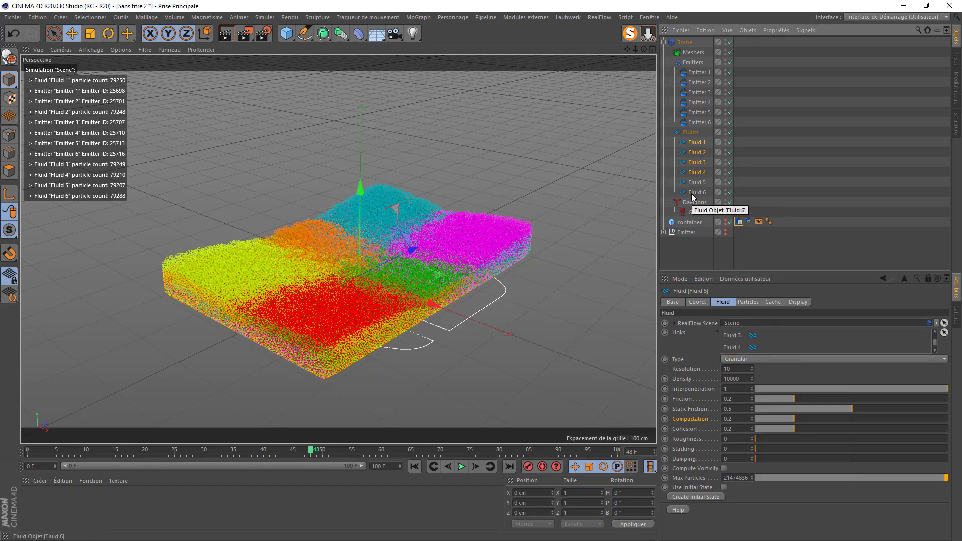
left_click(929, 279)
left_click(929, 279)
left_click(699, 144)
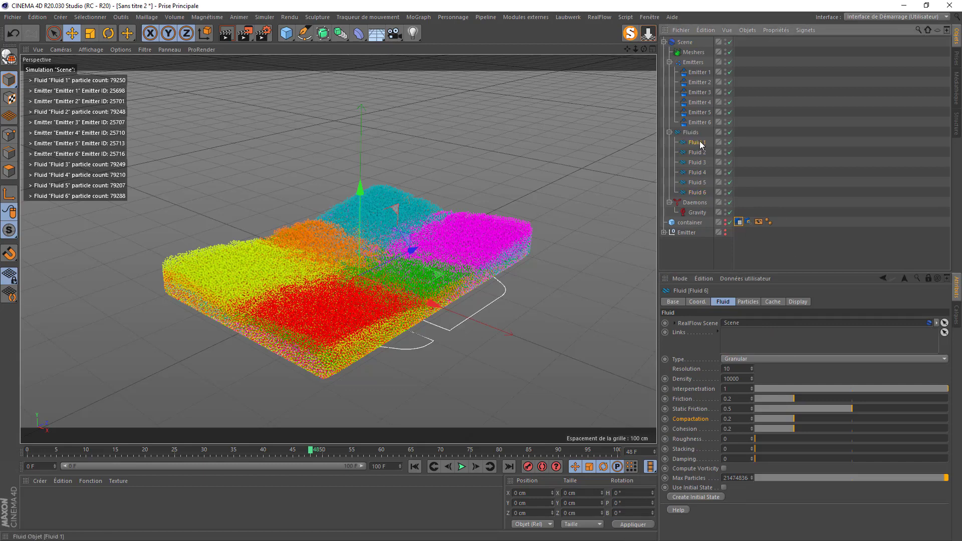
left_click(704, 184, "shift")
left_click_drag(704, 184, 766, 345)
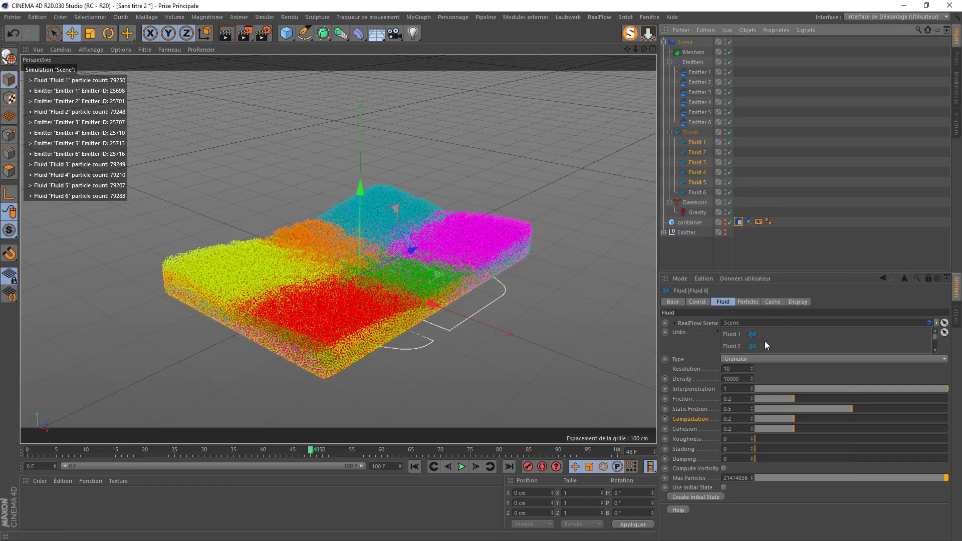
- Restart the simulation with the linked fluids and run it to about frame 47 to check their interaction
left_click(415, 466)
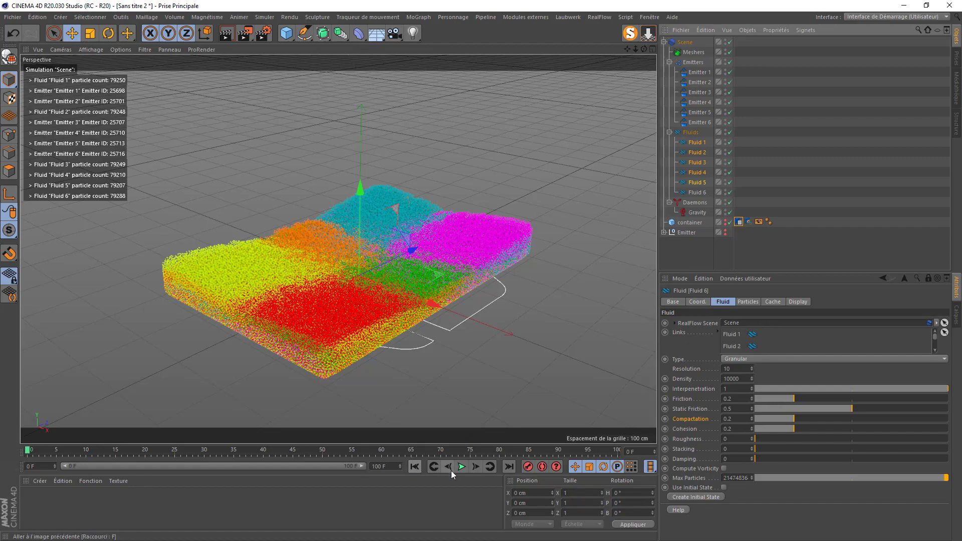
left_click(461, 467)
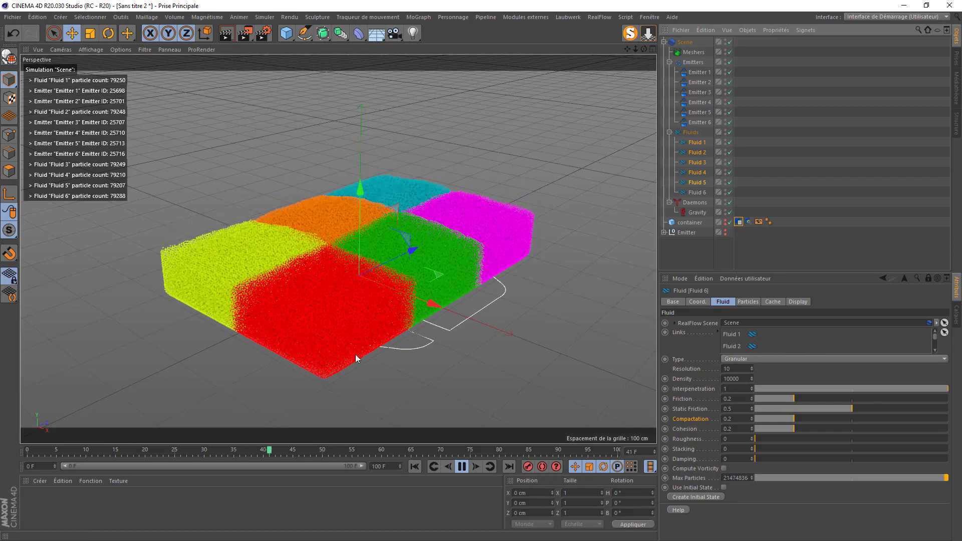
left_click(462, 467)
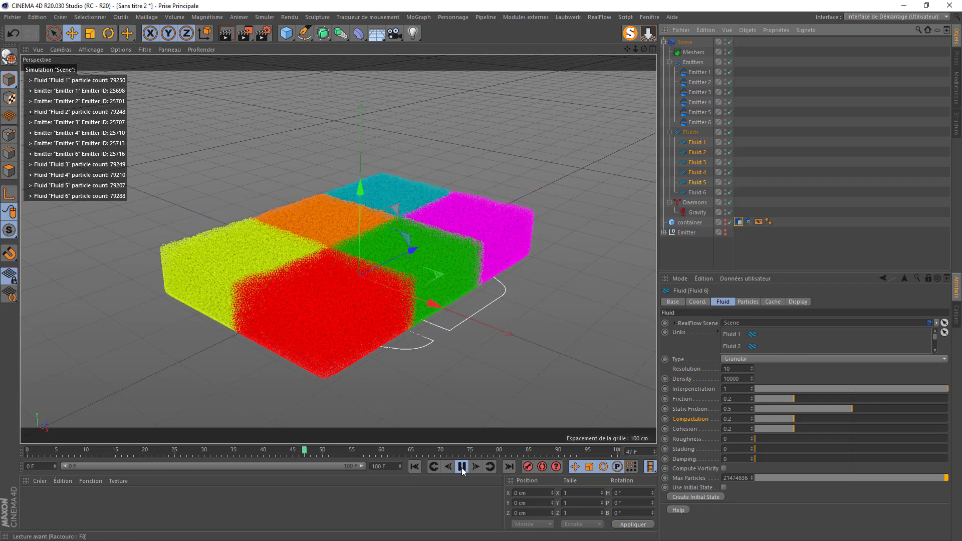
- Return to the first frame and run the simulation of the linked fluids to frame 61
left_click(414, 466)
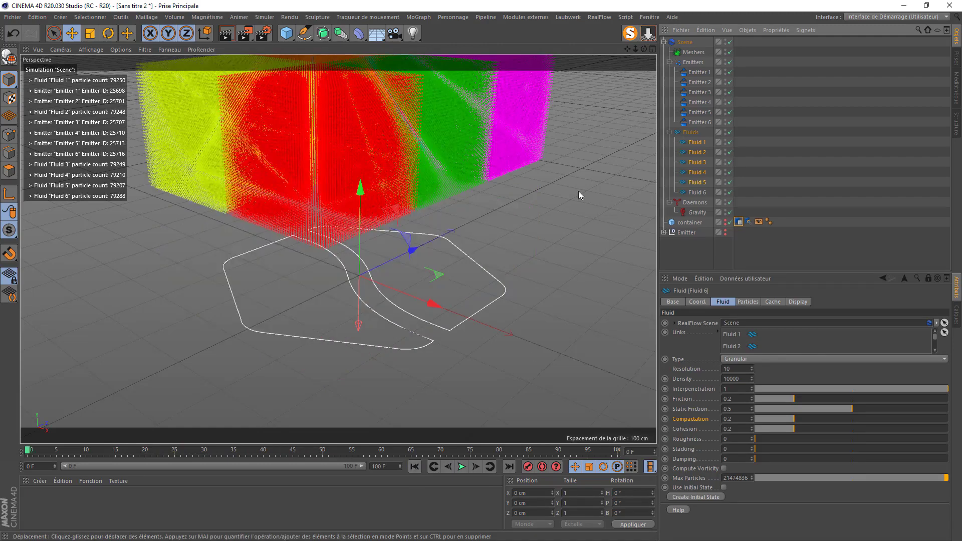
left_click(462, 466)
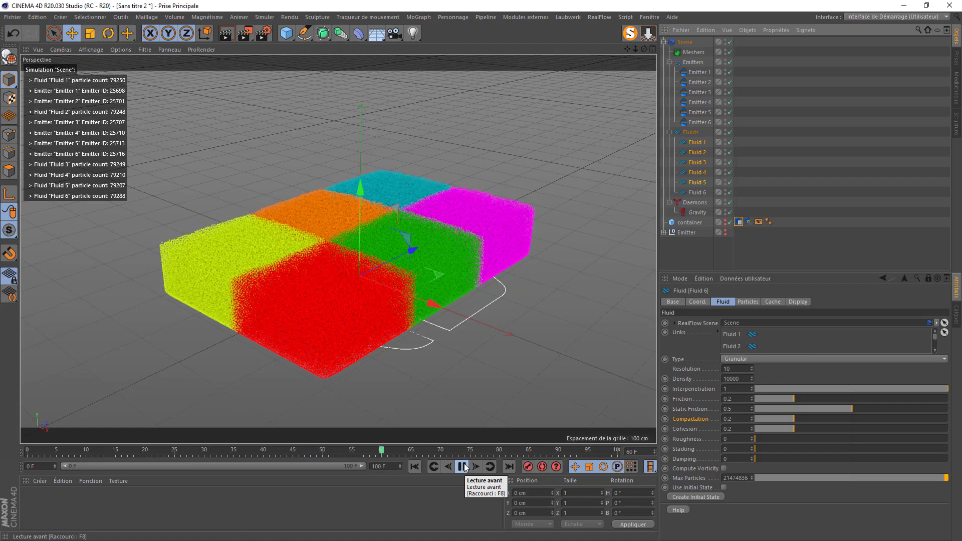
left_click(462, 467)
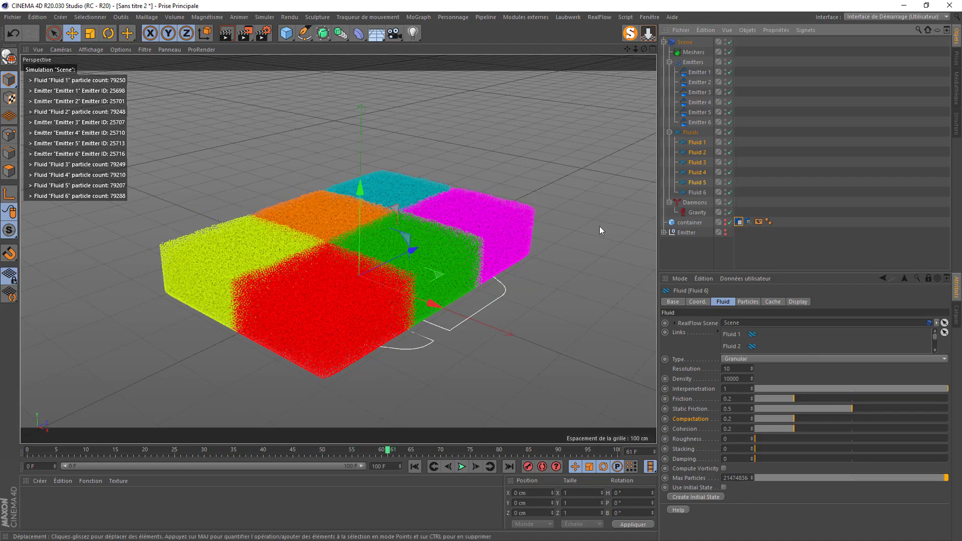
- Add a cube to the scene, thin it along Z to about 38 cm, and set its X size to 150 cm
left_click_drag(644, 49, 598, 38)
left_click(287, 33)
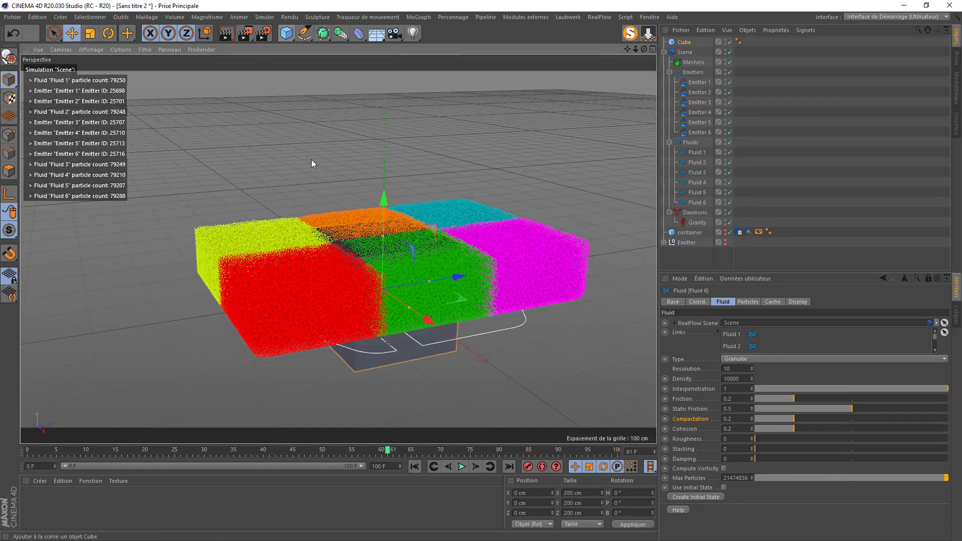
left_click_drag(423, 284, 393, 296)
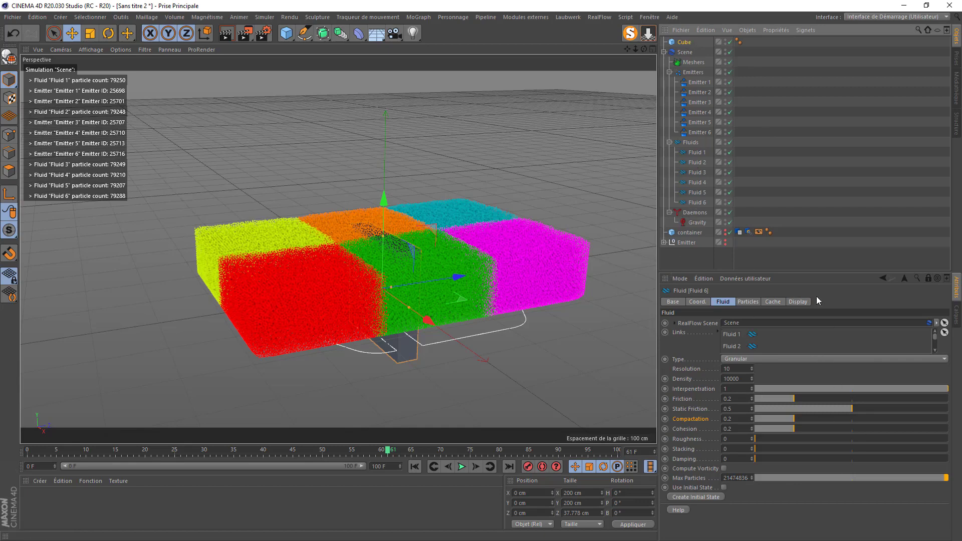
left_click(929, 278)
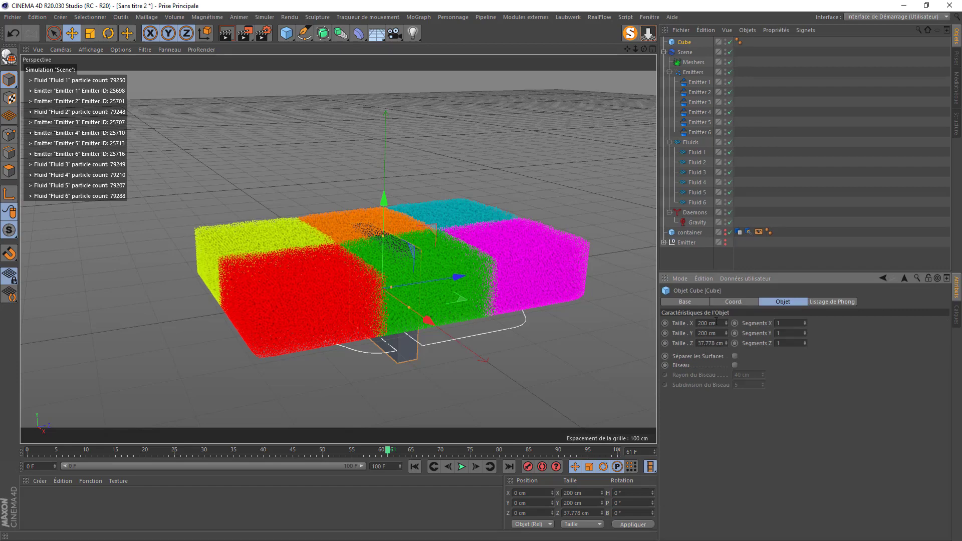
type("150")
key("Return")
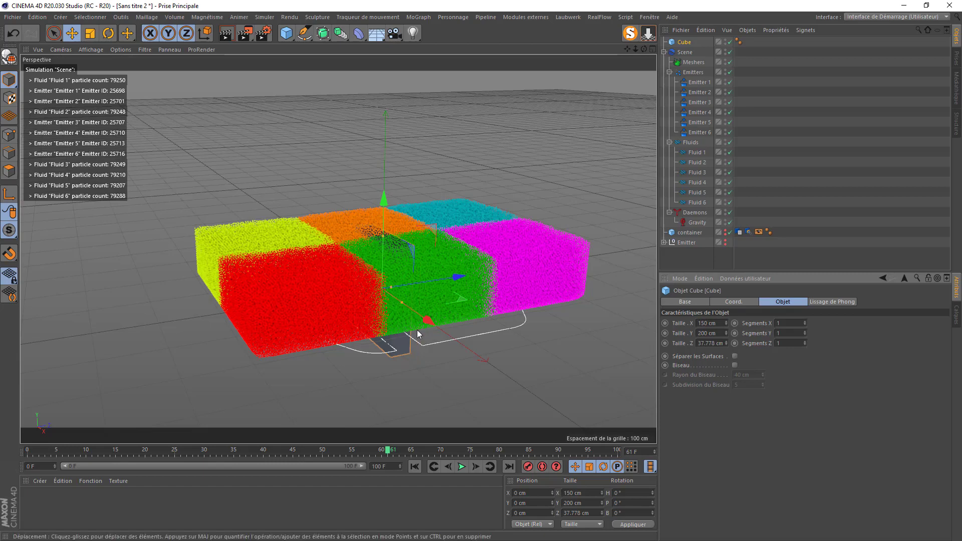
- In the top view, thin the new cube further and set its Z size to 20 cm
left_click(61, 49)
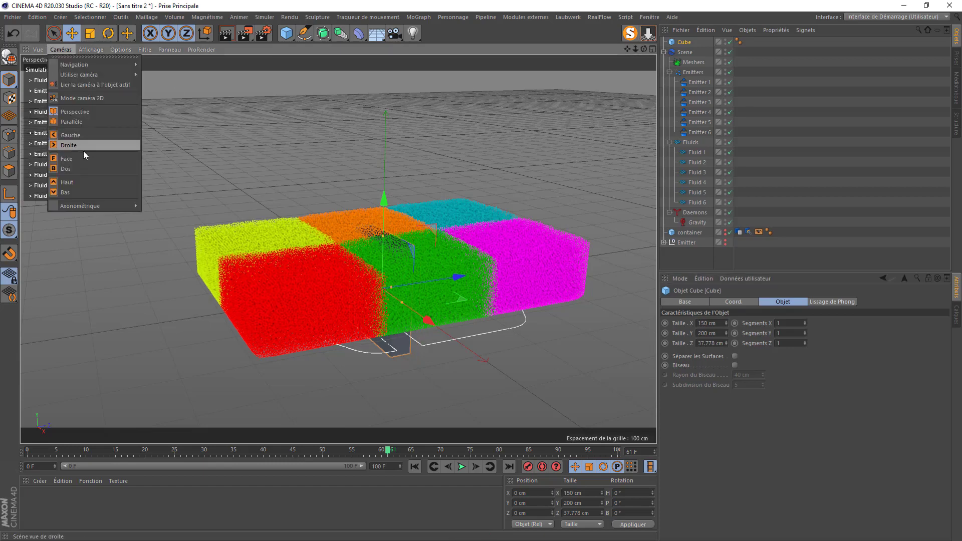
left_click(66, 182)
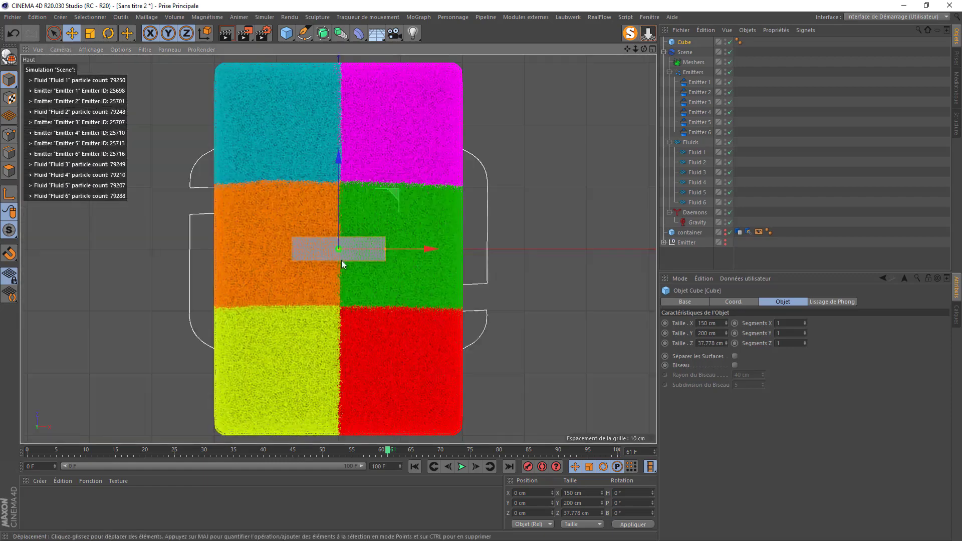
scroll(333, 245, "up", 5)
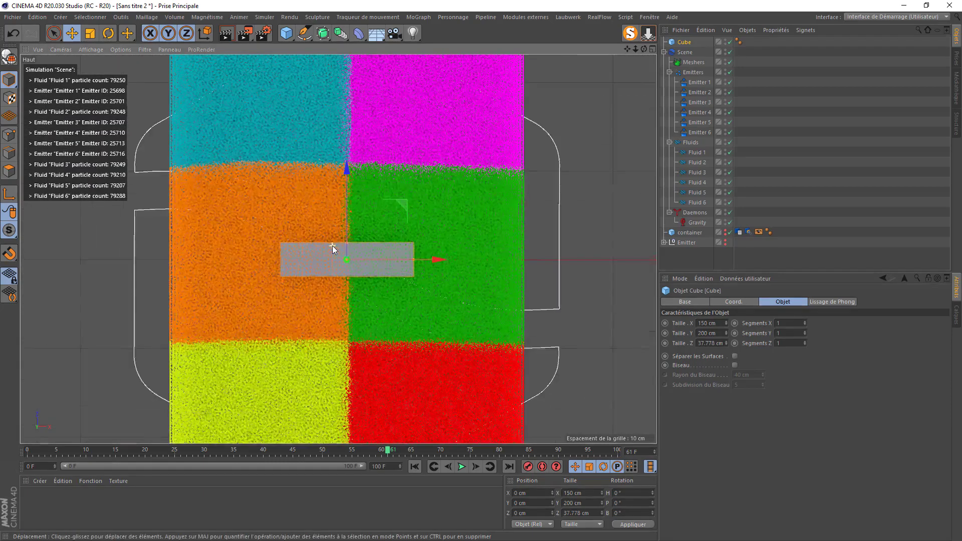
left_click_drag(347, 242, 344, 250)
double_click(710, 343)
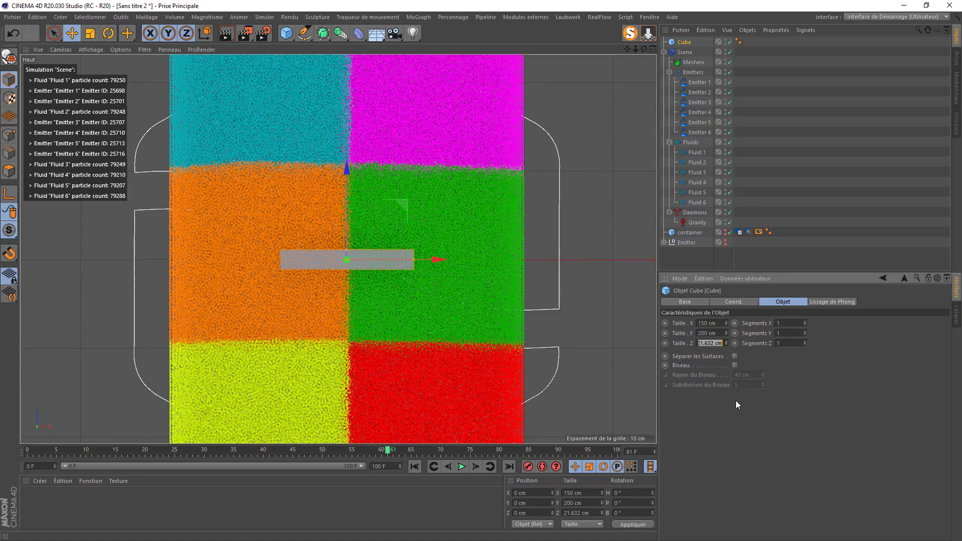
type("20")
key("Return")
- Move the thin cube to X 110 cm and place a copy of it at X -110 cm
left_click_drag(391, 262, 486, 265)
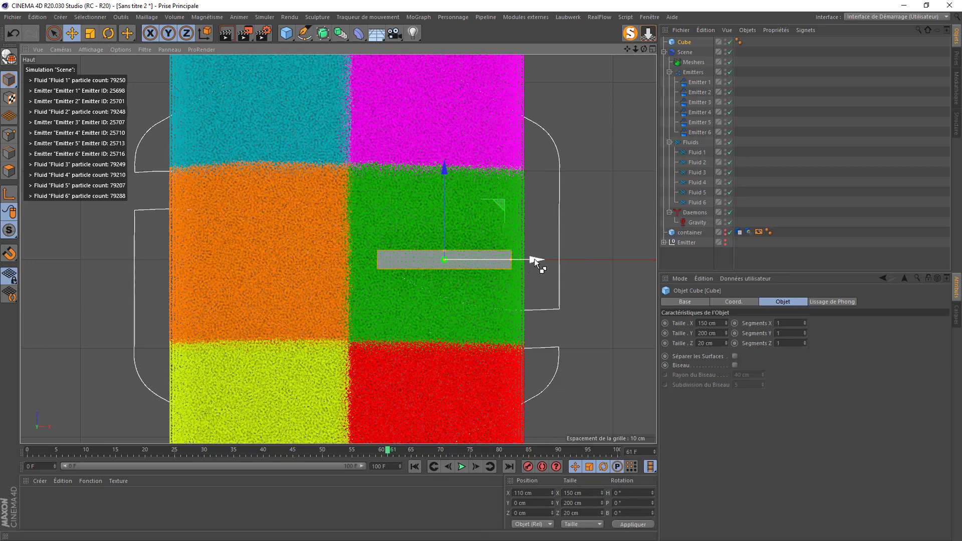
left_click_drag(534, 258, 334, 278, "ctrl")
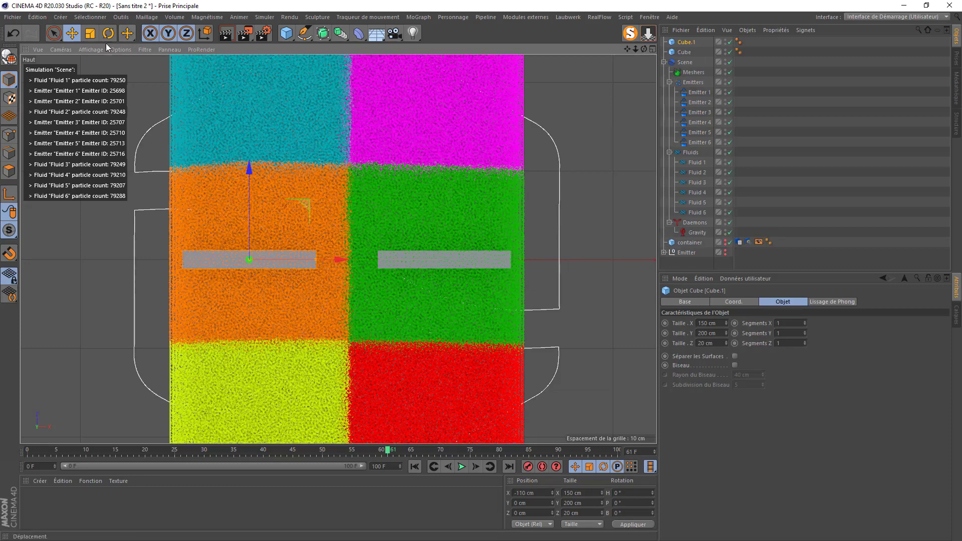
left_click(61, 49)
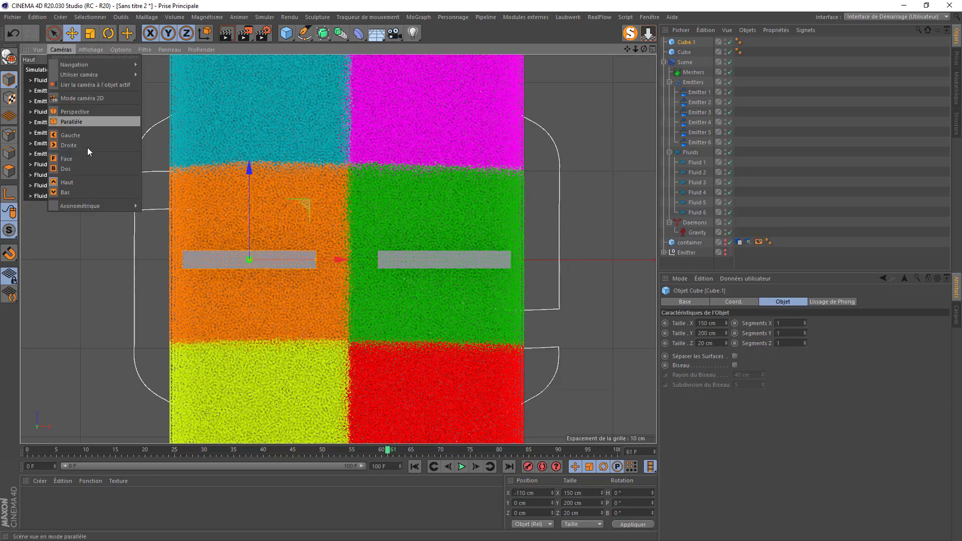
left_click(70, 112)
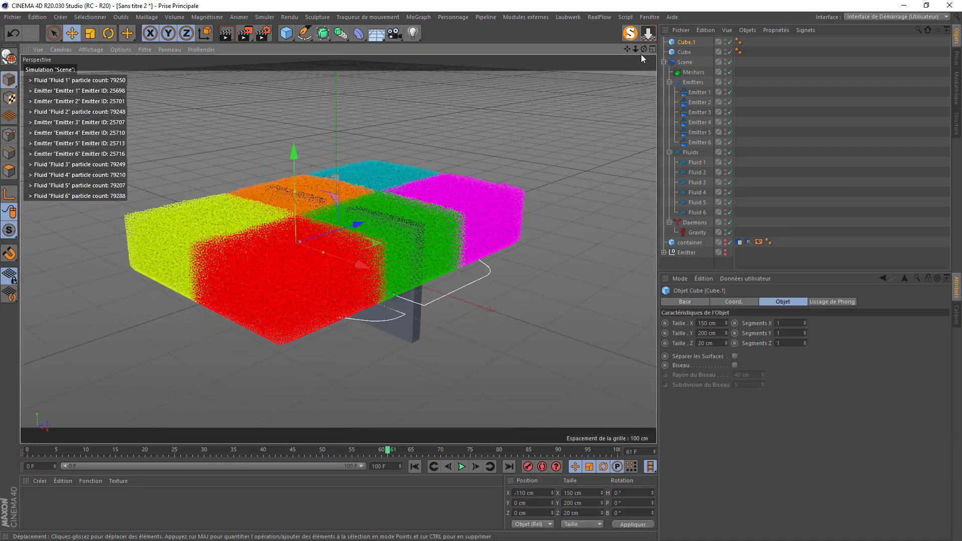
left_click_drag(643, 50, 588, 21)
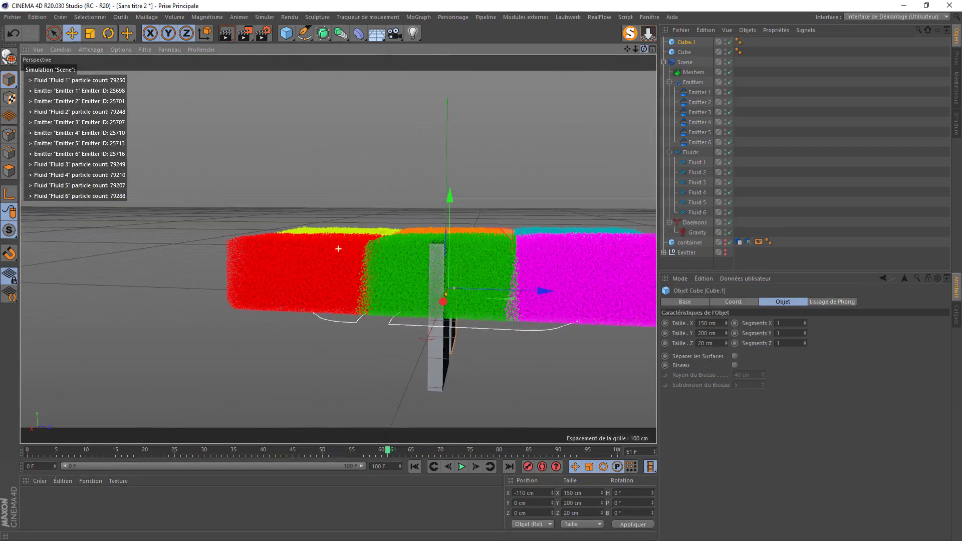
- Try to raise the copied cube alone by 60 cm in the left side view
left_click(61, 50)
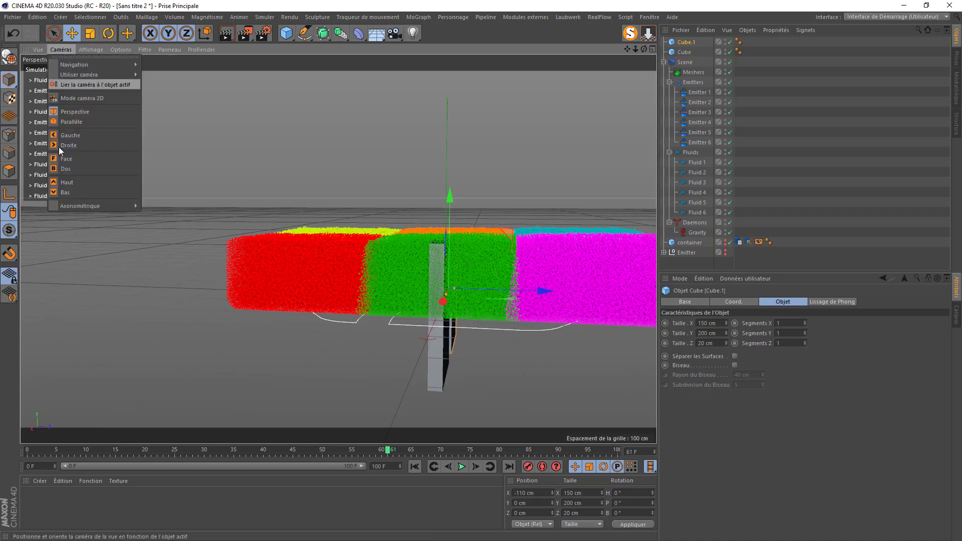
left_click(68, 135)
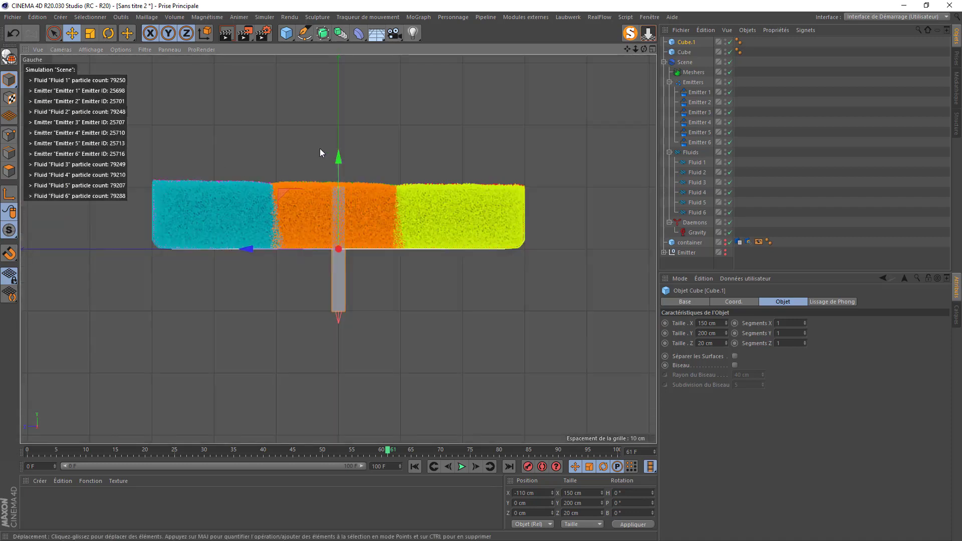
left_click_drag(340, 164, 341, 128)
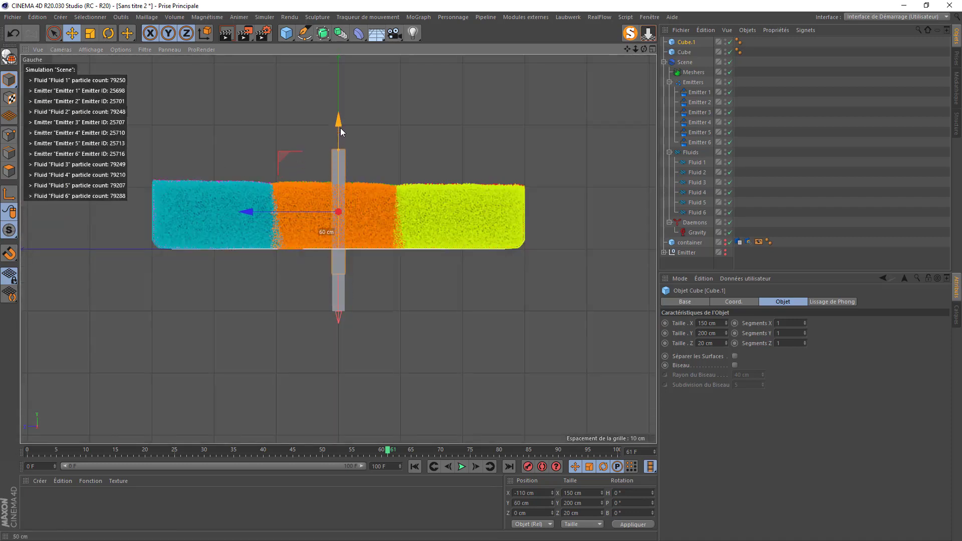
key("ctrl+z")
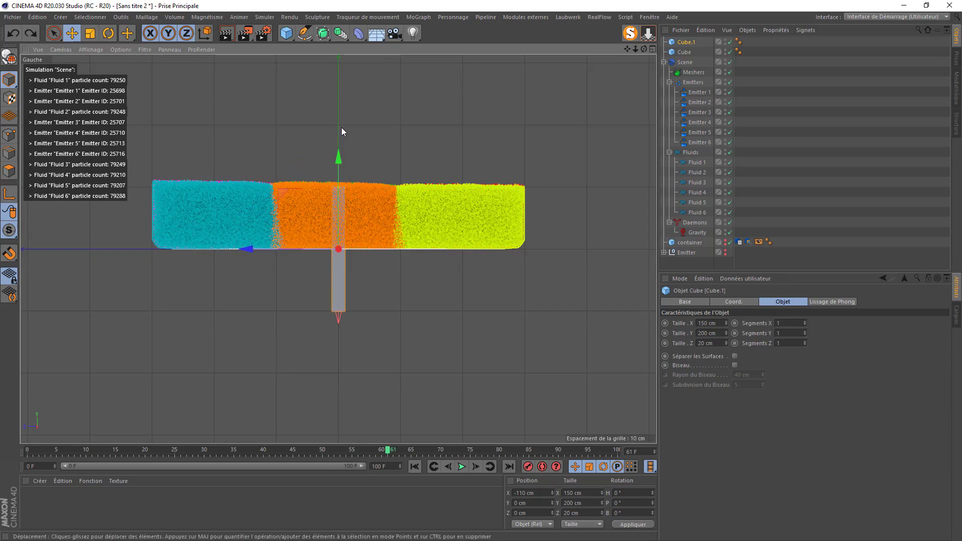
- Merge the two thin cubes into one object, deleting the originals, and name it raclette
left_click(683, 53, "ctrl")
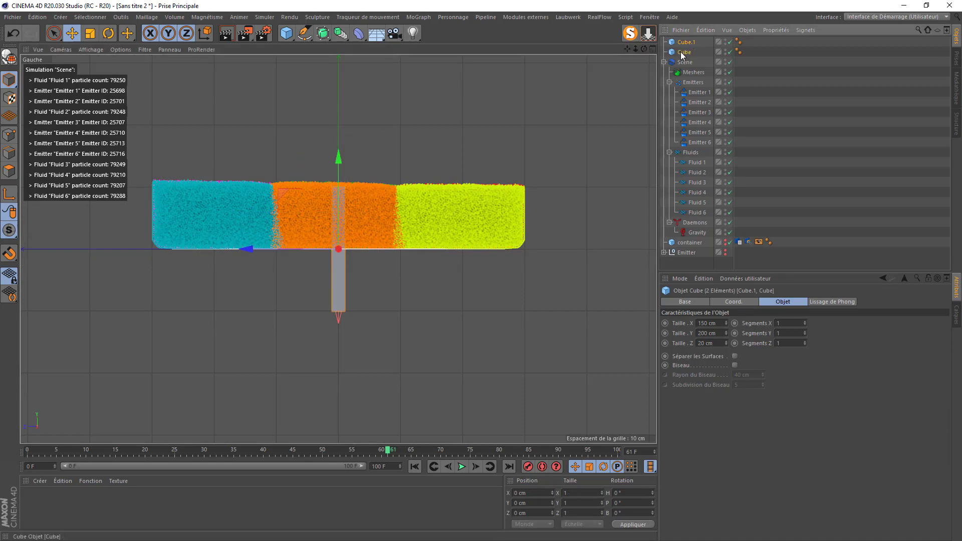
right_click(684, 53)
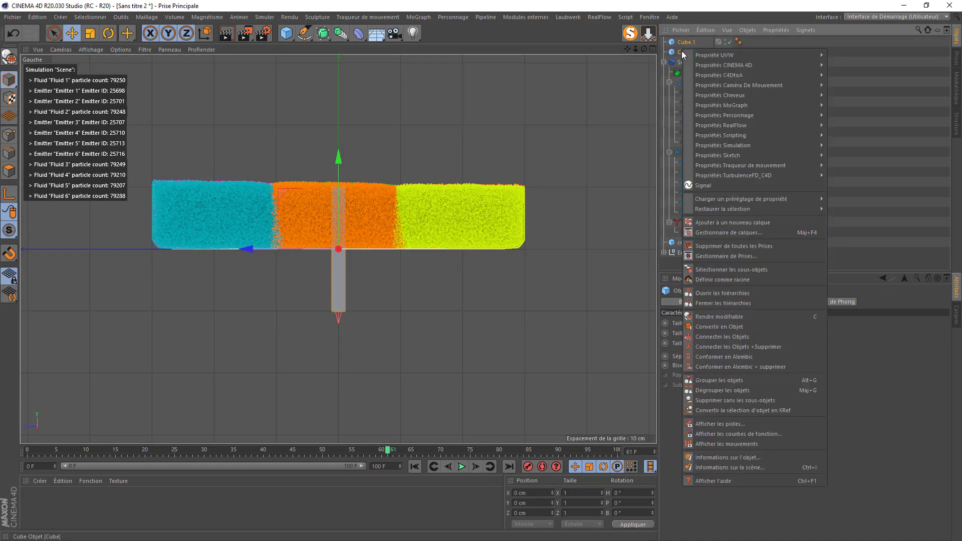
left_click(716, 347)
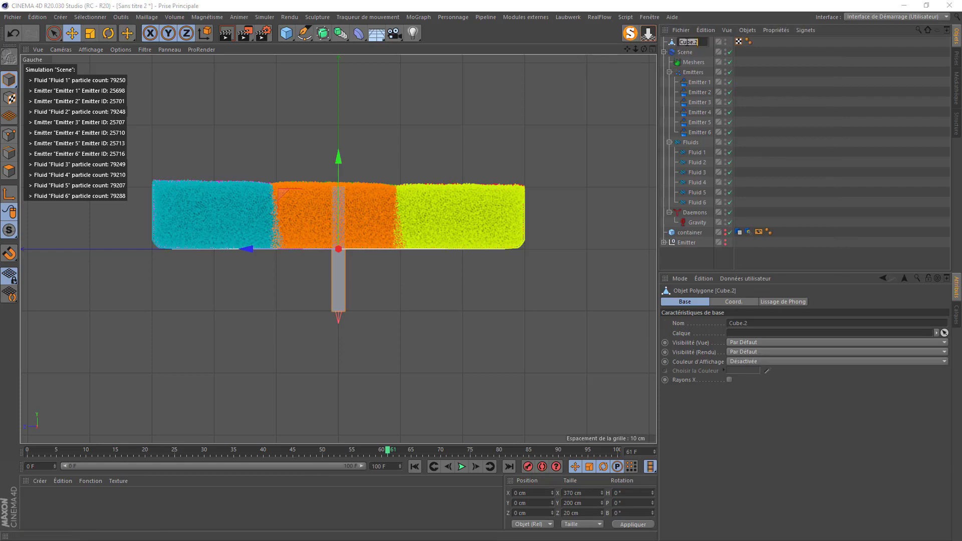
type("re")
type("clette")
key("Return")
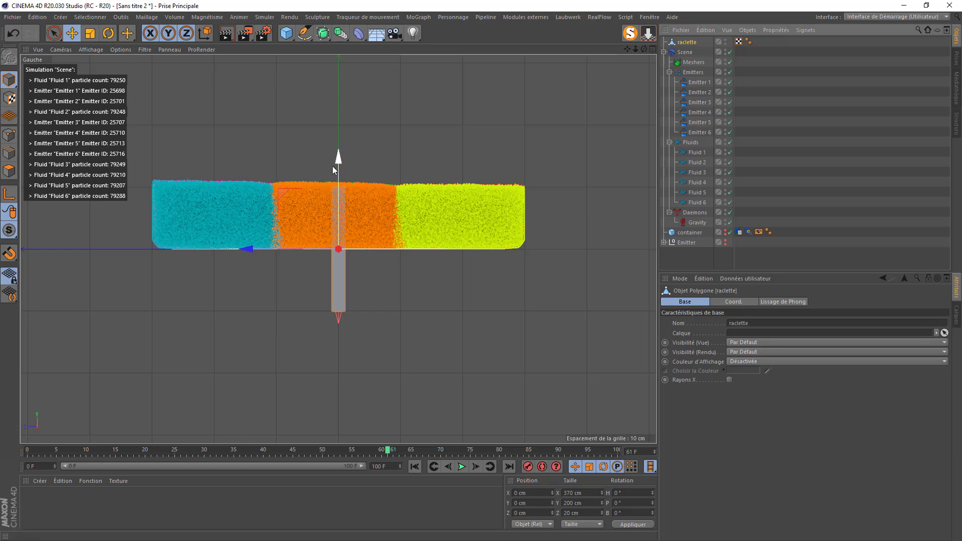
- Move raclette to Y 140 cm and Z about 320 cm, and keyframe its Y and Z positions at frame 60
left_click_drag(339, 162, 358, 74)
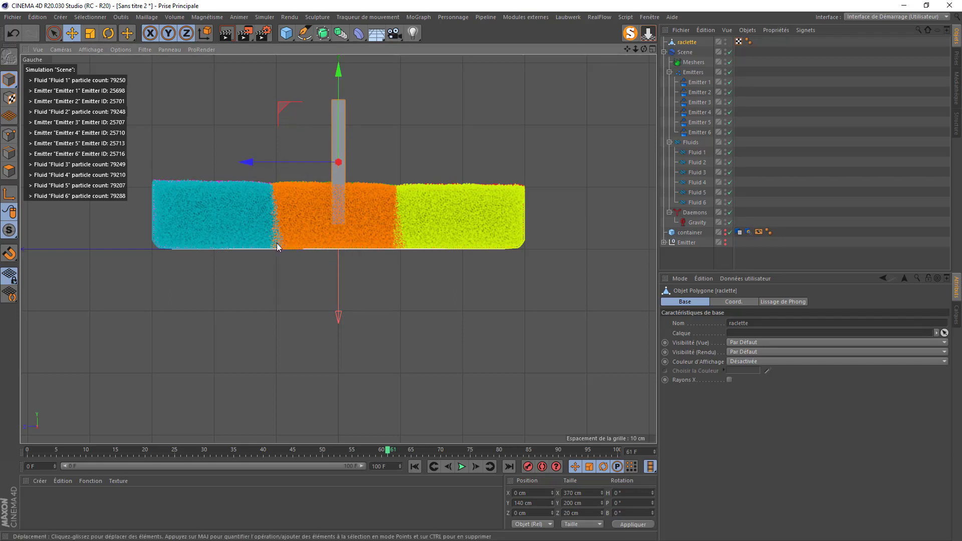
left_click_drag(268, 167, 85, 196)
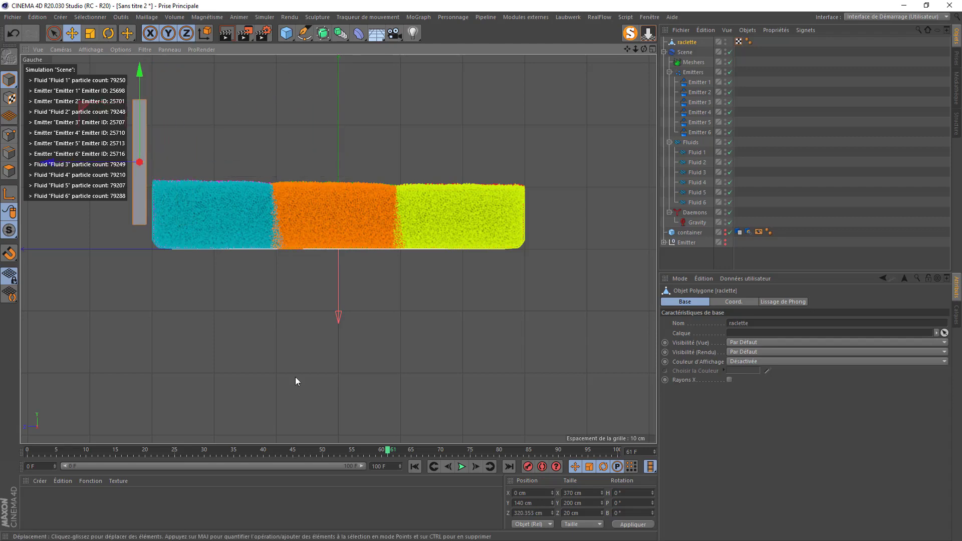
left_click(448, 467)
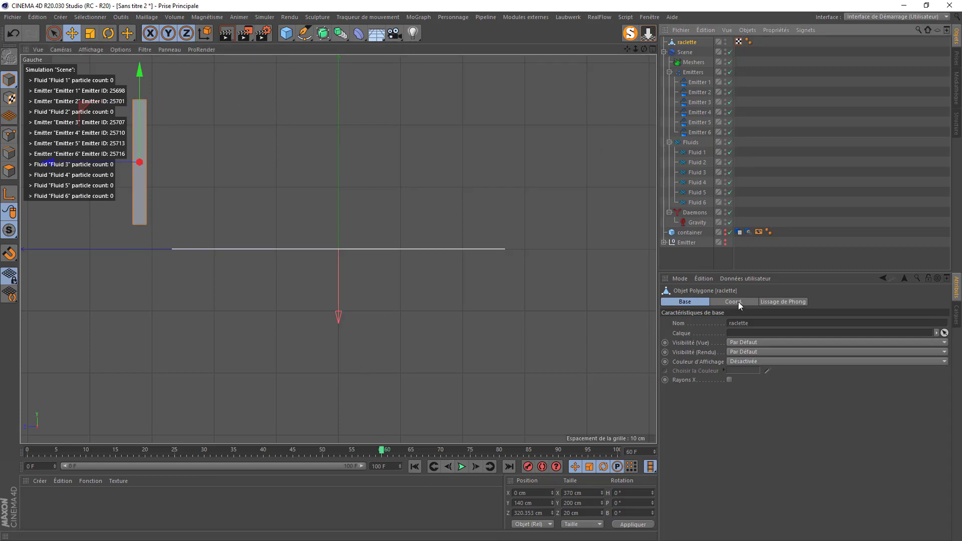
left_click(739, 305)
left_click(665, 334)
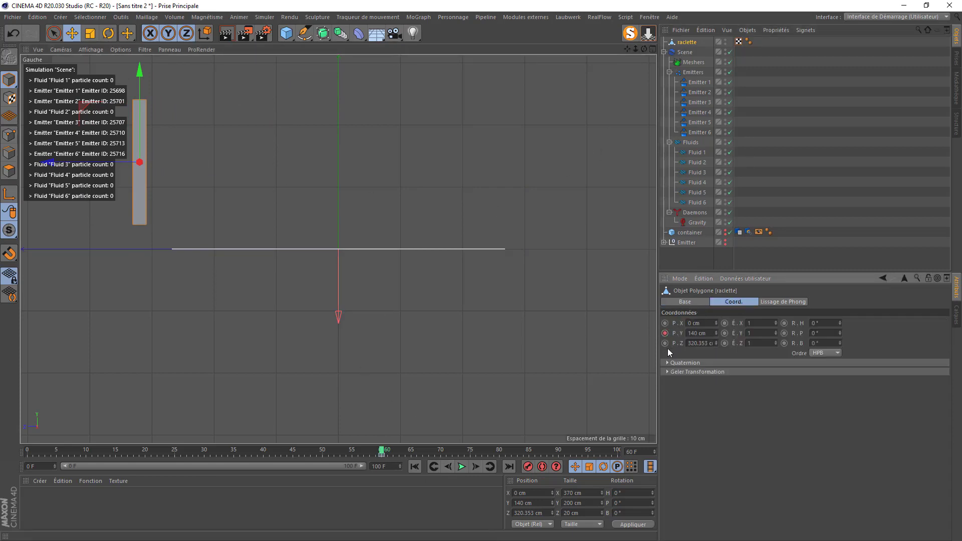
left_click(665, 344)
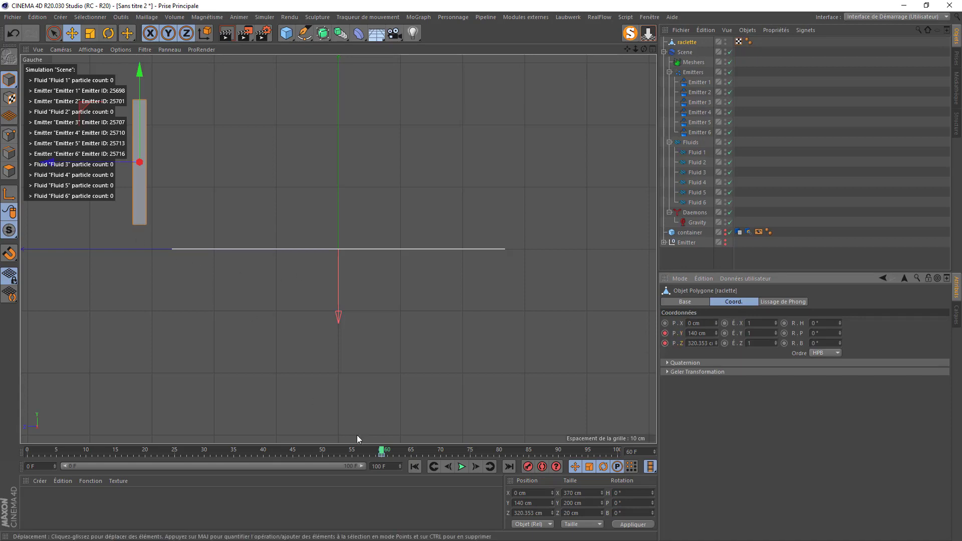
- Set the animation's end frame to 350 and extend the visible timeline range to the full length
left_click(373, 467)
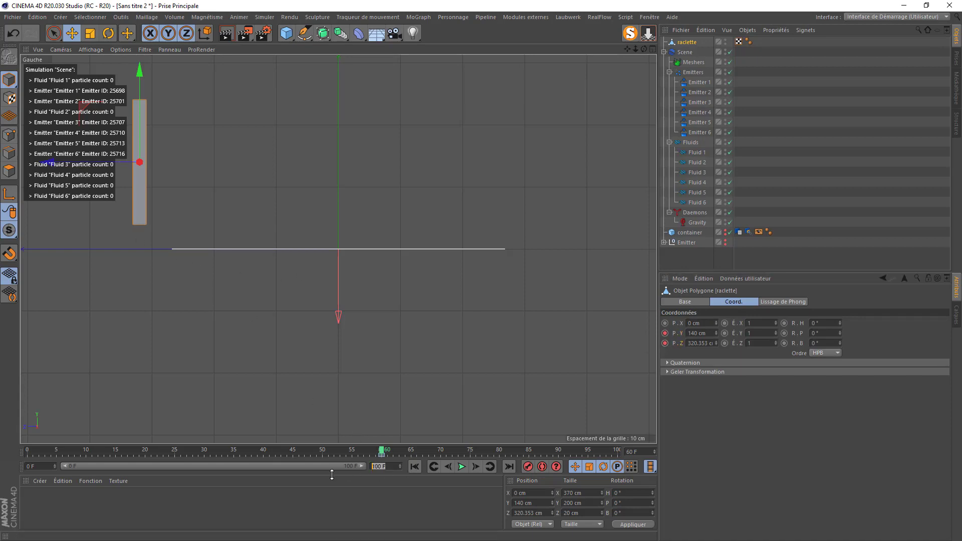
type("350")
key("Return")
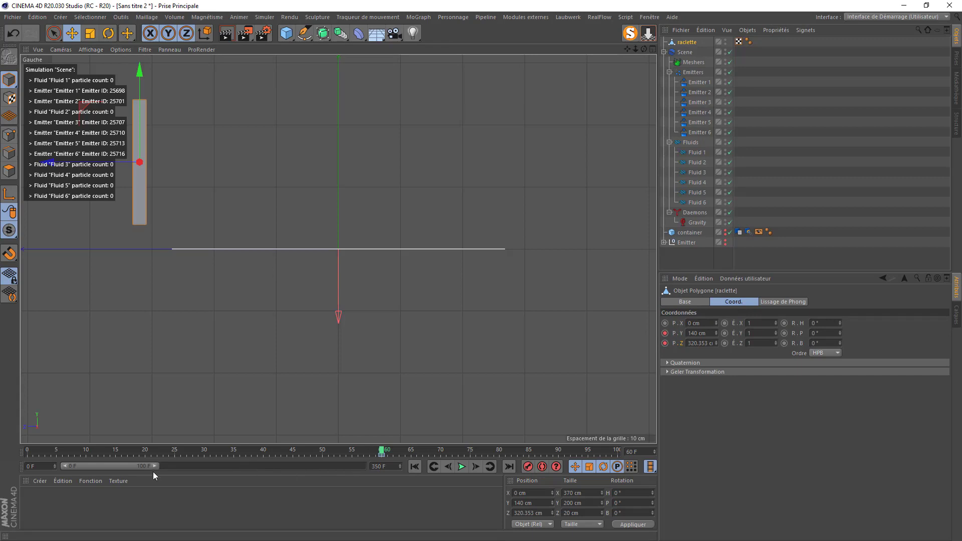
left_click_drag(156, 467, 383, 455)
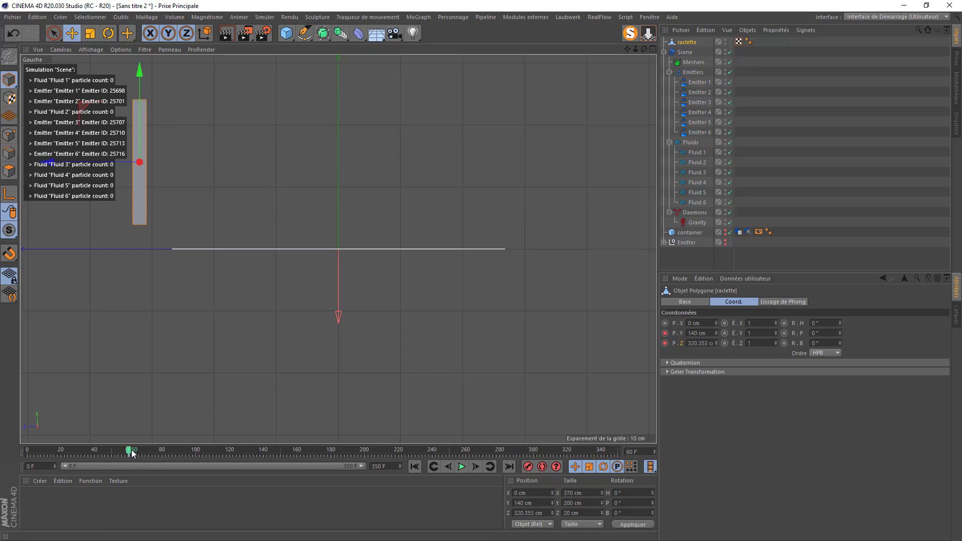
- At frame 205, move raclette across the container to Z about -310 cm and keyframe its Y and Z positions
left_click_drag(132, 453, 156, 453)
left_click_drag(254, 453, 374, 454)
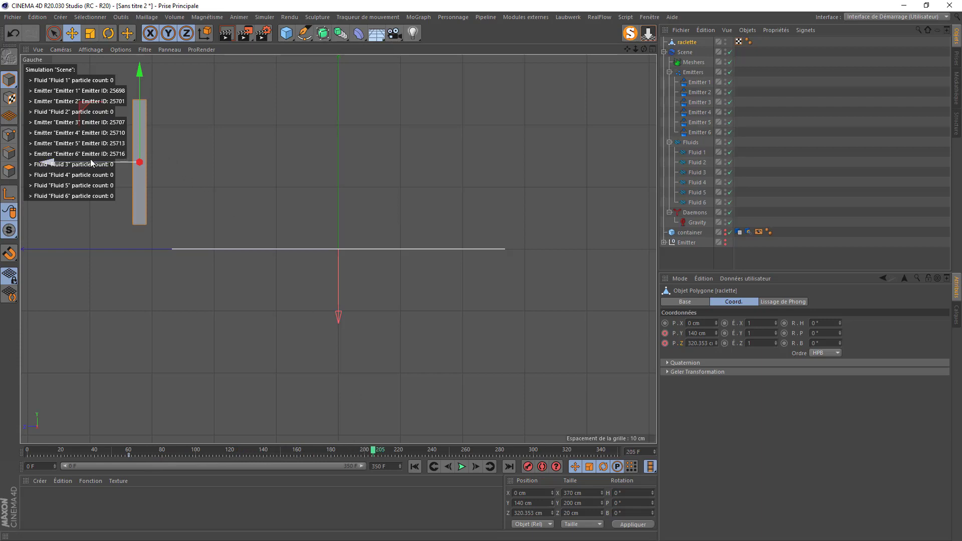
left_click_drag(90, 164, 489, 187)
left_click_drag(480, 187, 480, 186)
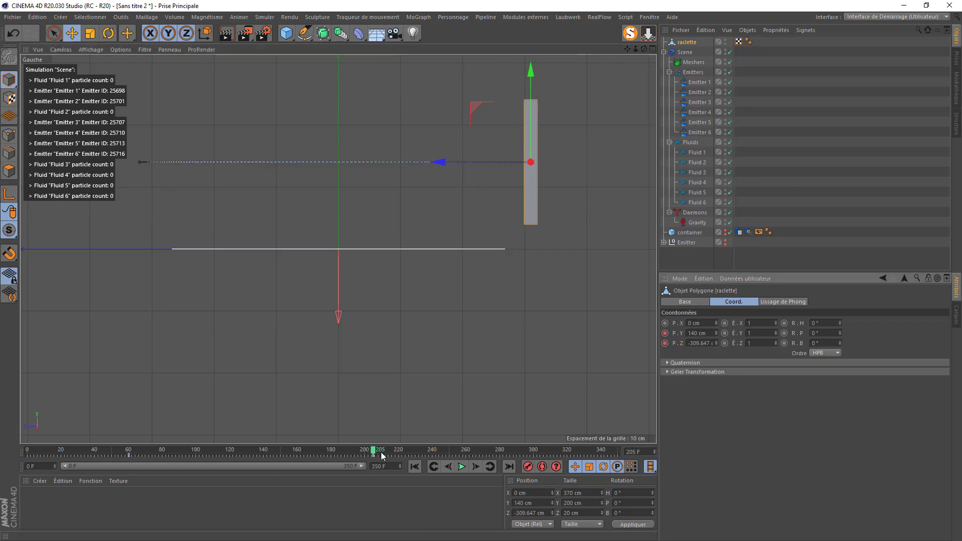
- At frame 250, drop raclette's lowest point to zero height and keyframe its Y and Z positions
left_click_drag(375, 452, 448, 464)
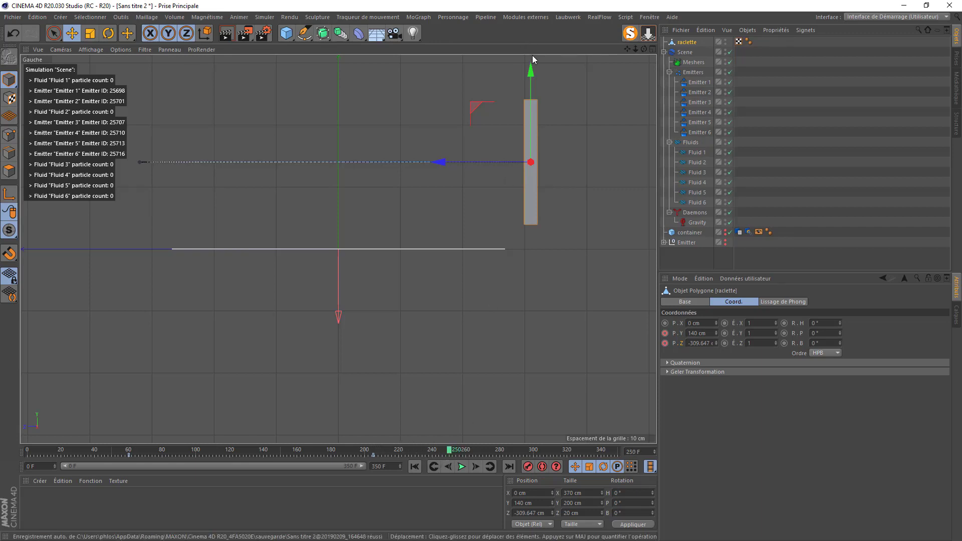
left_click(652, 34)
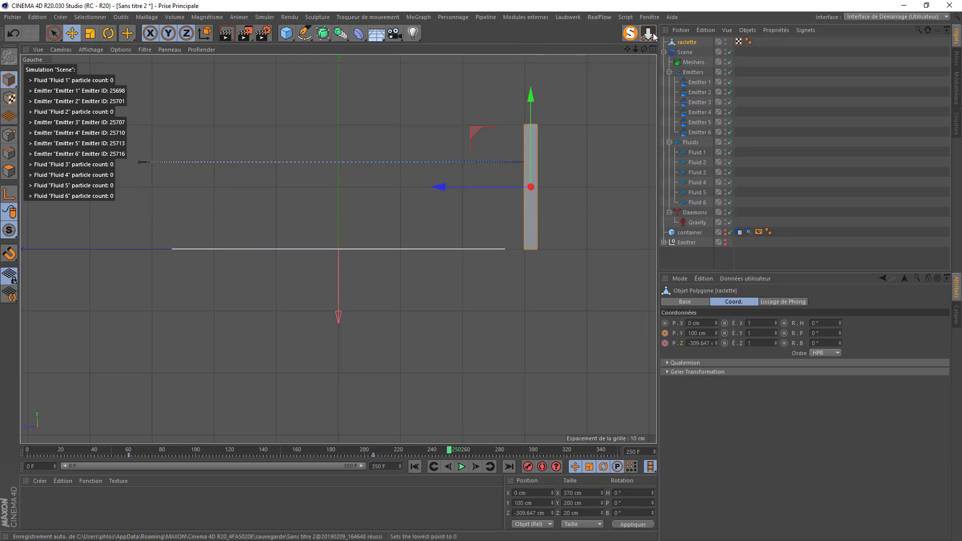
left_click(665, 333, "ctrl")
left_click(665, 343, "ctrl")
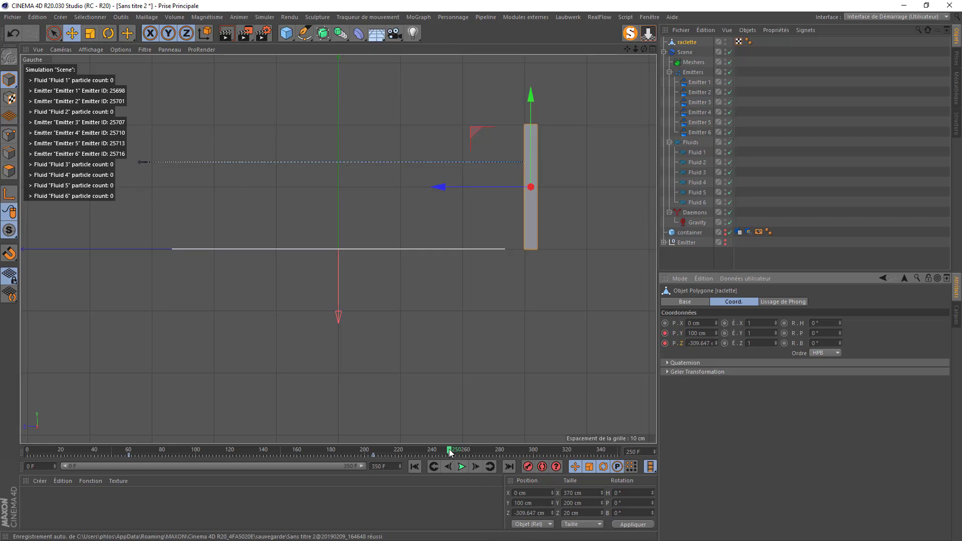
- At frame 275, keyframe raclette's Y and Z positions unchanged so that it holds its place
left_click_drag(450, 452, 483, 456)
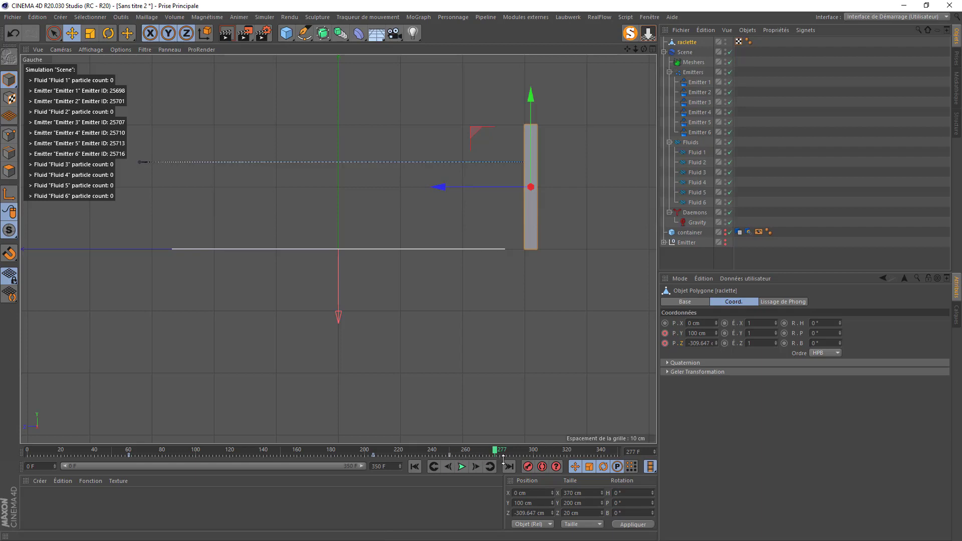
left_click(452, 471)
left_click(453, 471)
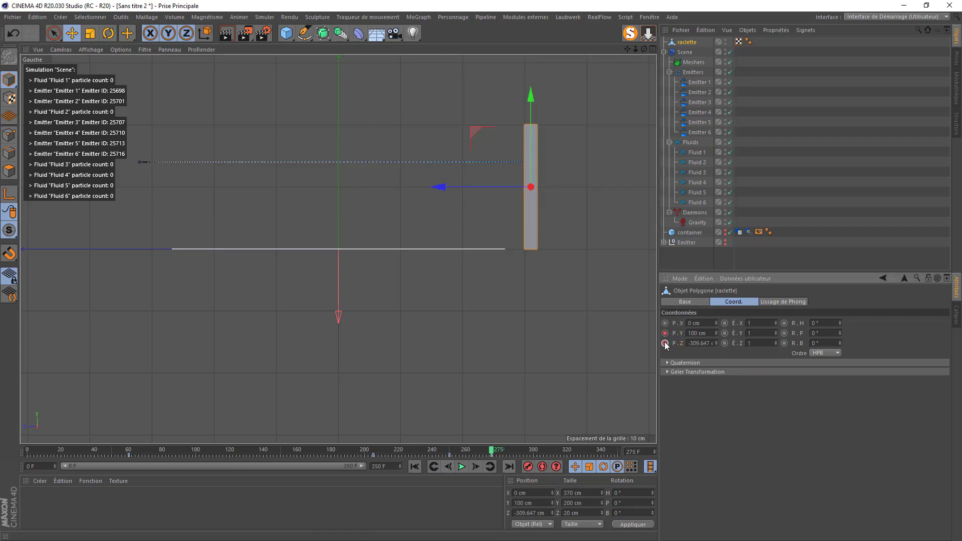
- Set the animation's end frame to 450 and extend the visible timeline range to the full length
left_click_drag(496, 453, 646, 448)
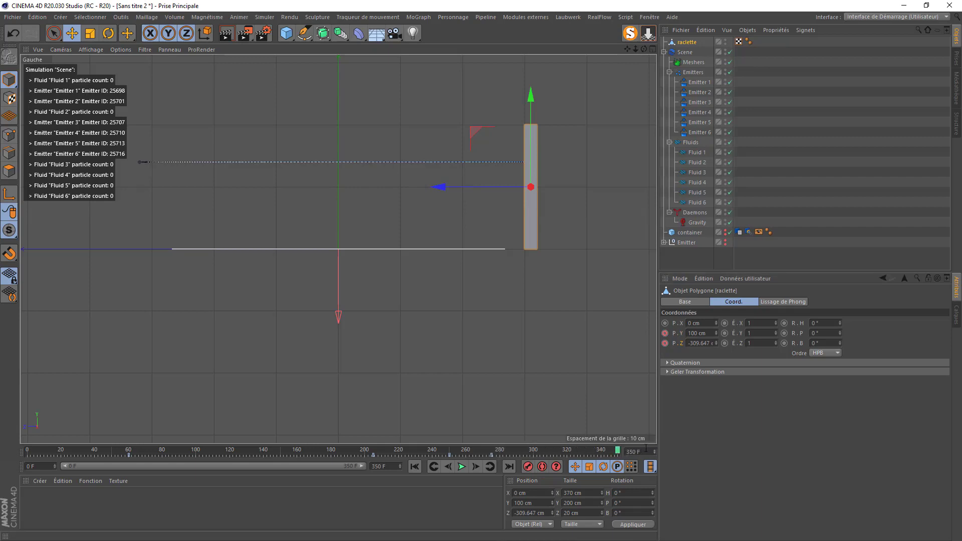
left_click(391, 467)
type("450")
key("Return")
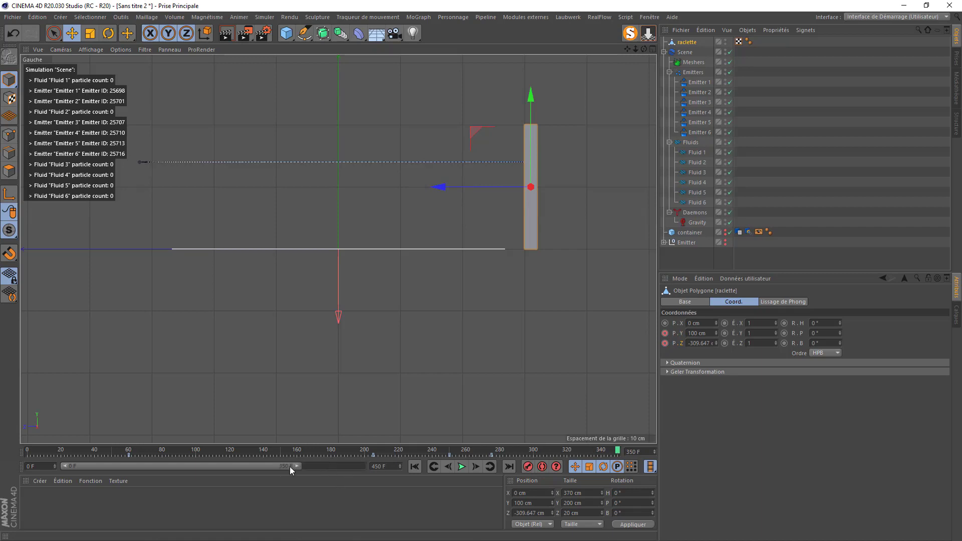
left_click_drag(303, 467, 473, 467)
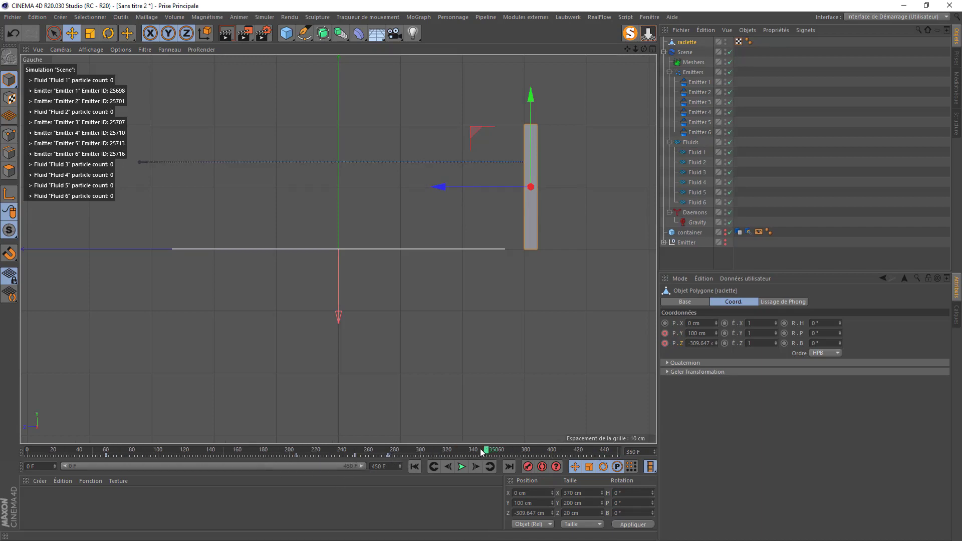
- At frame 360, move raclette back across the container to Z about 320 cm and keyframe its Y and Z positions
mouse_move(488, 451)
left_mouse_down()
mouse_move(522, 451)
mouse_move(503, 460)
left_mouse_up()
left_click_drag(470, 188, 77, 273)
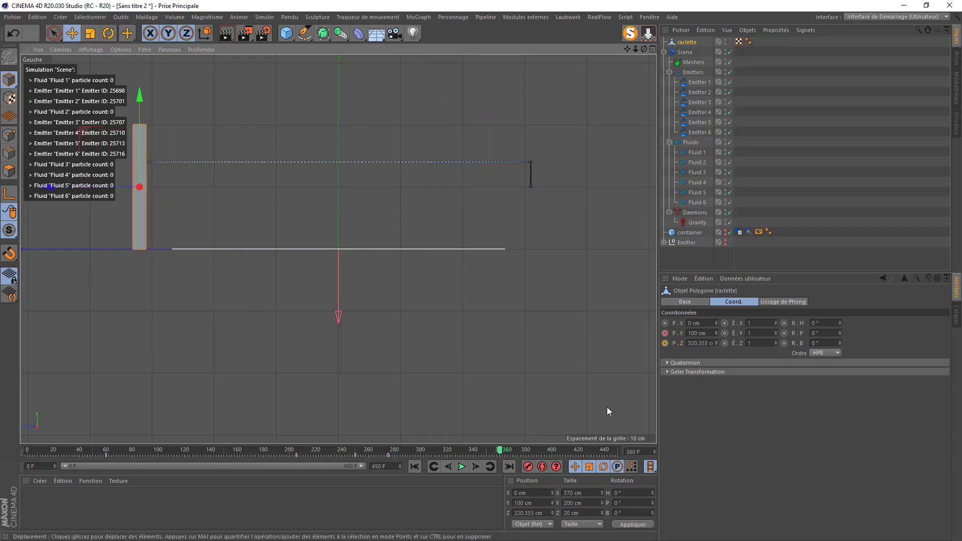
left_click(664, 343)
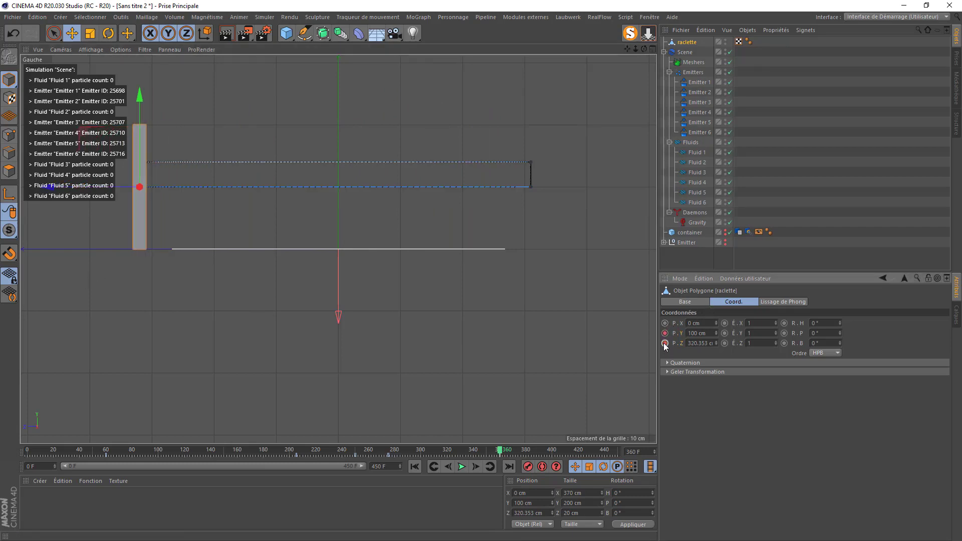
- Switch the viewport to the perspective camera and collapse the Scene hierarchy
left_click(60, 49)
left_click(67, 111)
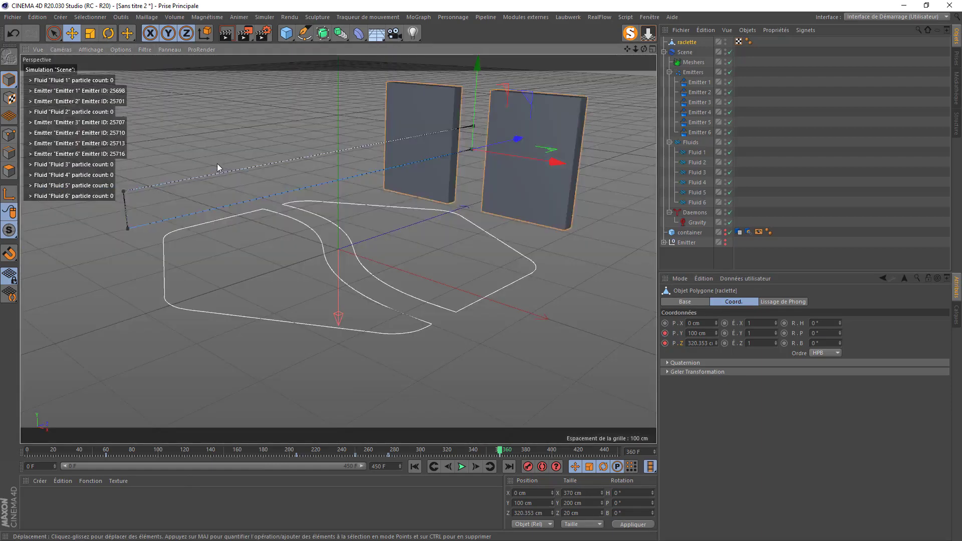
left_click_drag(218, 163, 249, 158, "alt")
left_click_drag(644, 49, 576, 25)
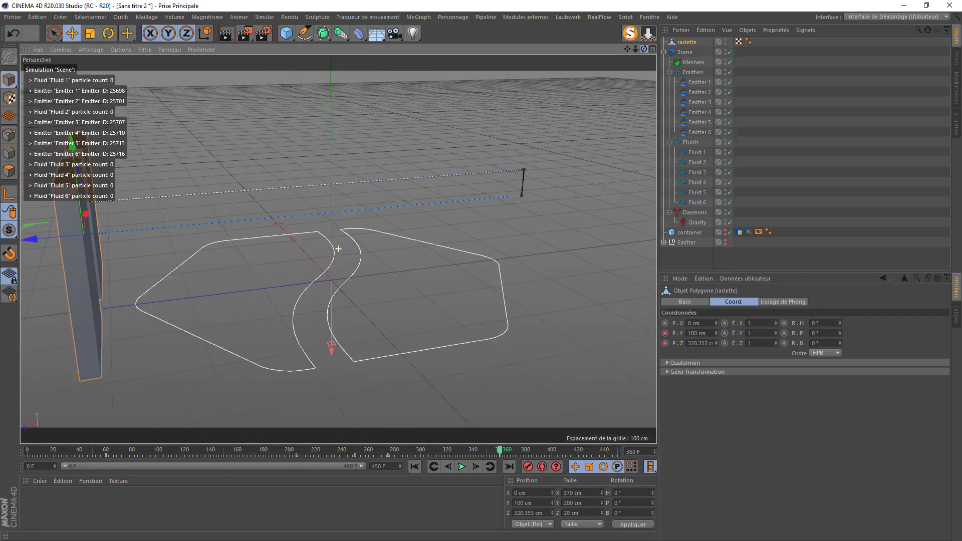
left_click(685, 52)
left_click(664, 53)
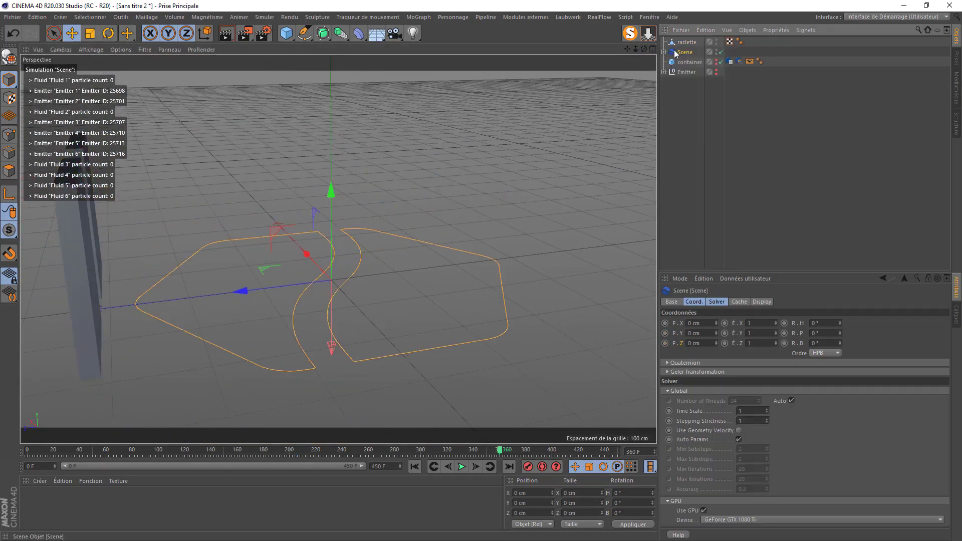
left_click(739, 301)
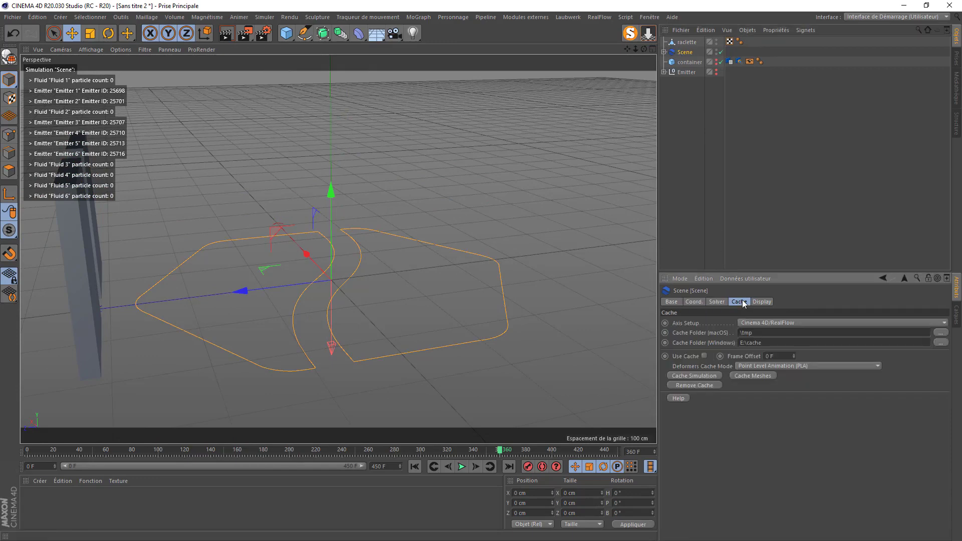
- Add a RealFlow Collider tag to raclette
left_click(684, 42)
right_click(684, 43)
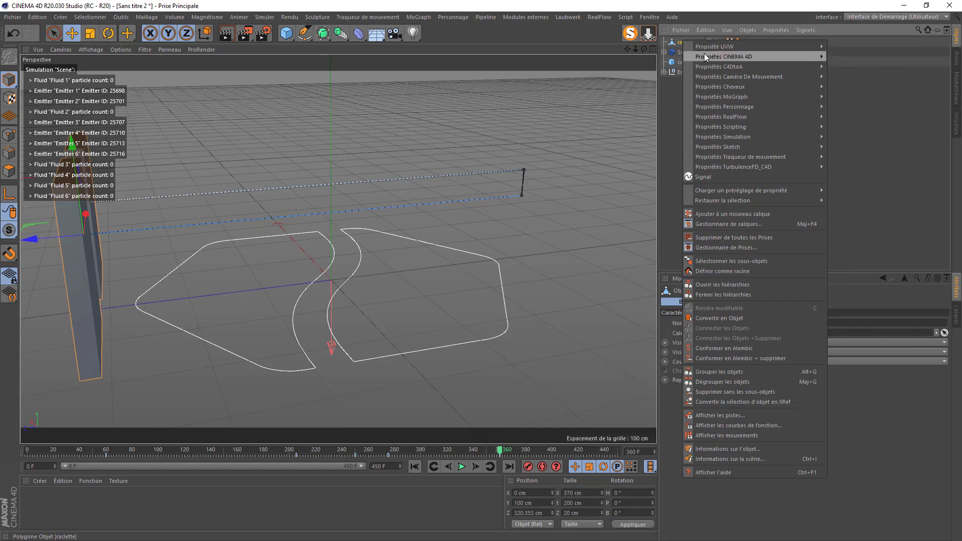
mouse_move(731, 117)
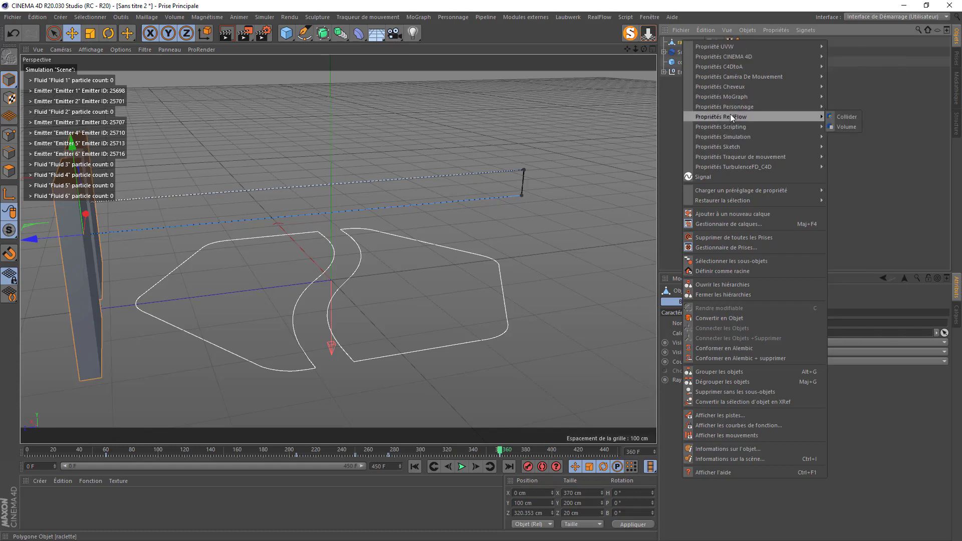
left_click(838, 118)
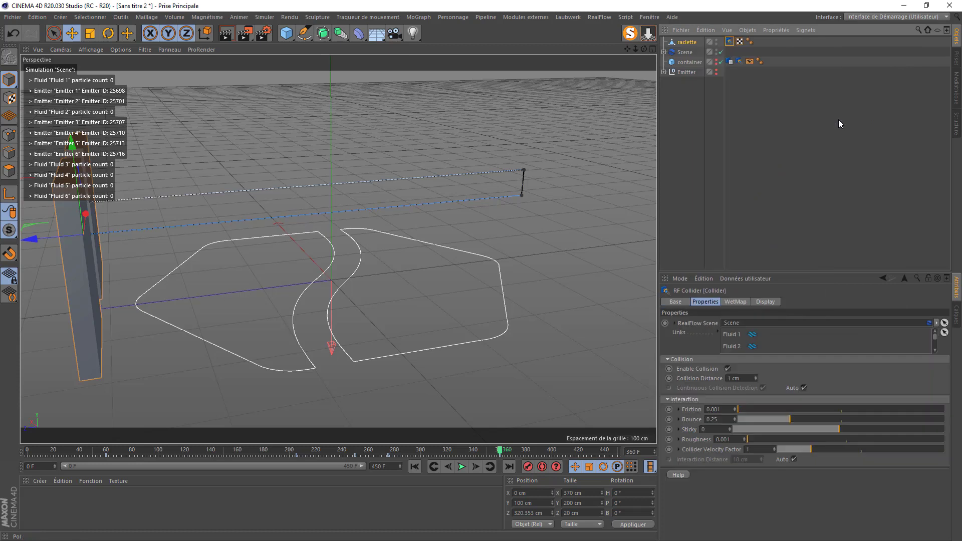
- Show the collision geometry of raclette's collider and return to frame 0 to inspect it around the fluids
left_click(765, 302)
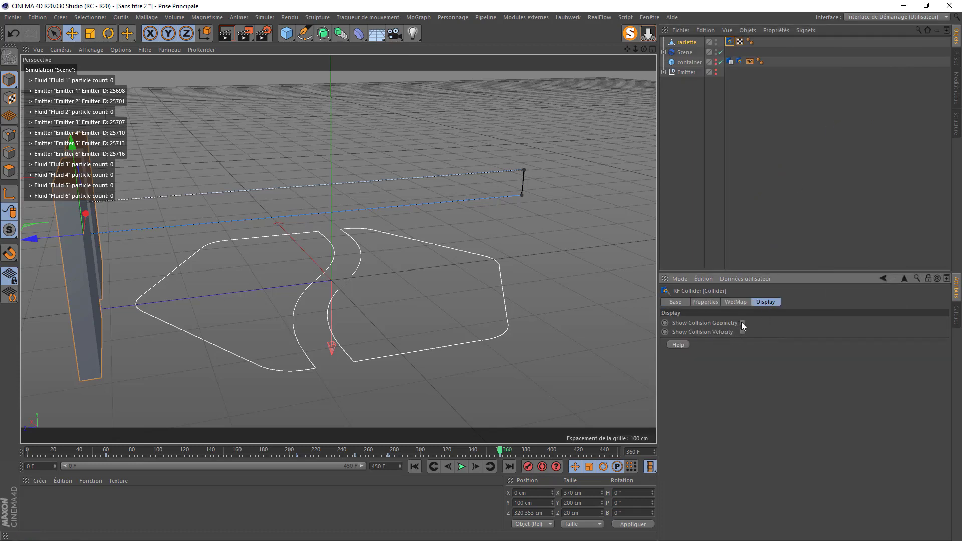
left_click(742, 323)
left_click(415, 467)
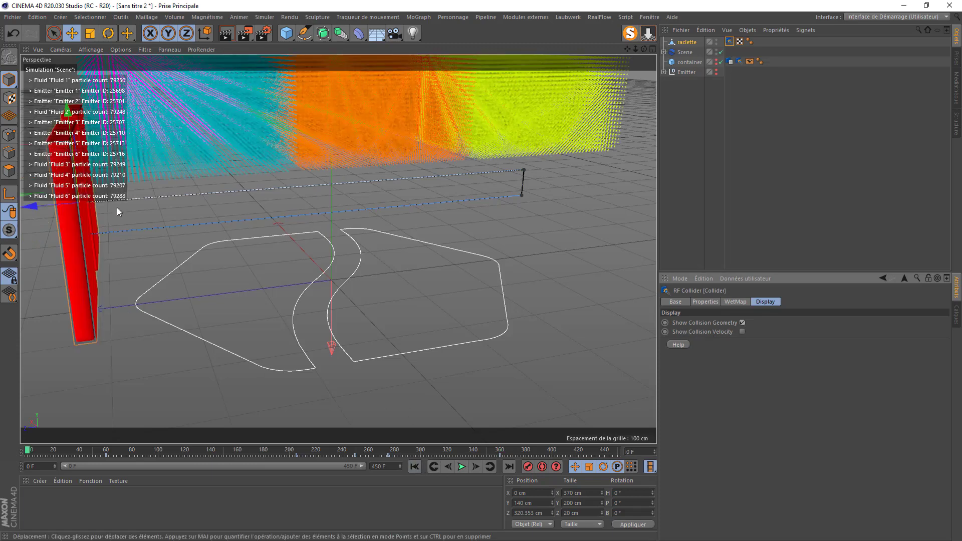
mouse_move(644, 49)
left_mouse_down()
mouse_move(802, 23)
mouse_move(814, 86)
mouse_move(777, 92)
mouse_move(622, 20)
mouse_move(596, 49)
mouse_move(637, 40)
left_mouse_up()
scroll(393, 254, "down", 2)
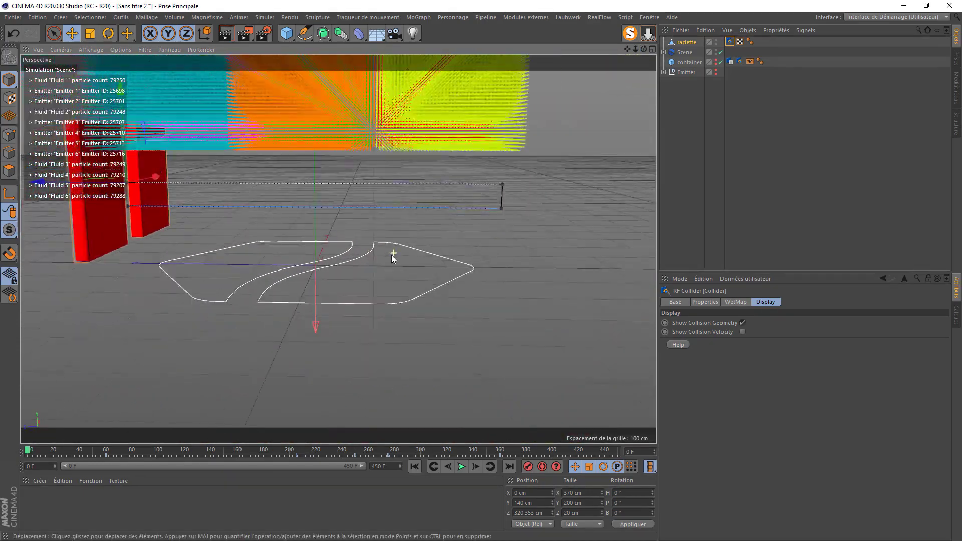
scroll(394, 256, "down", 2)
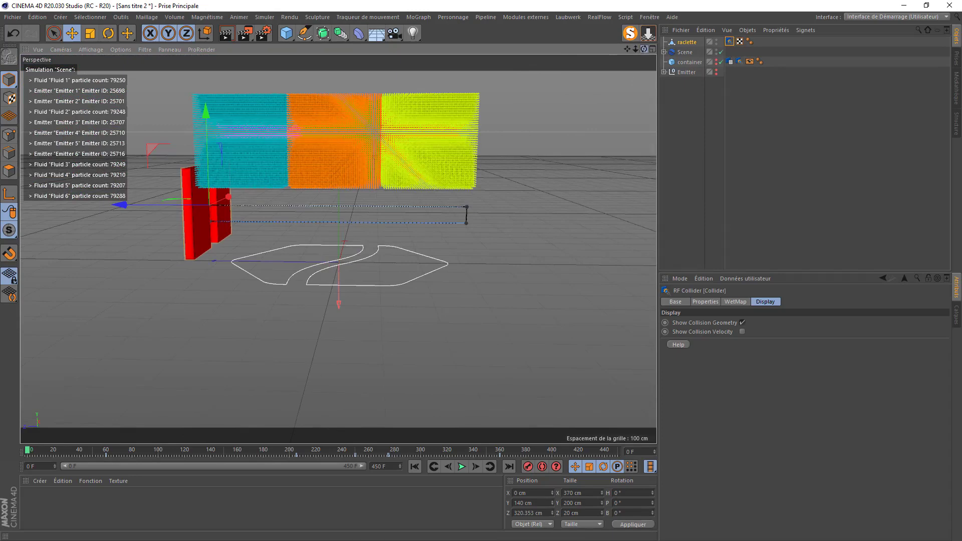
left_click_drag(644, 49, 656, 56)
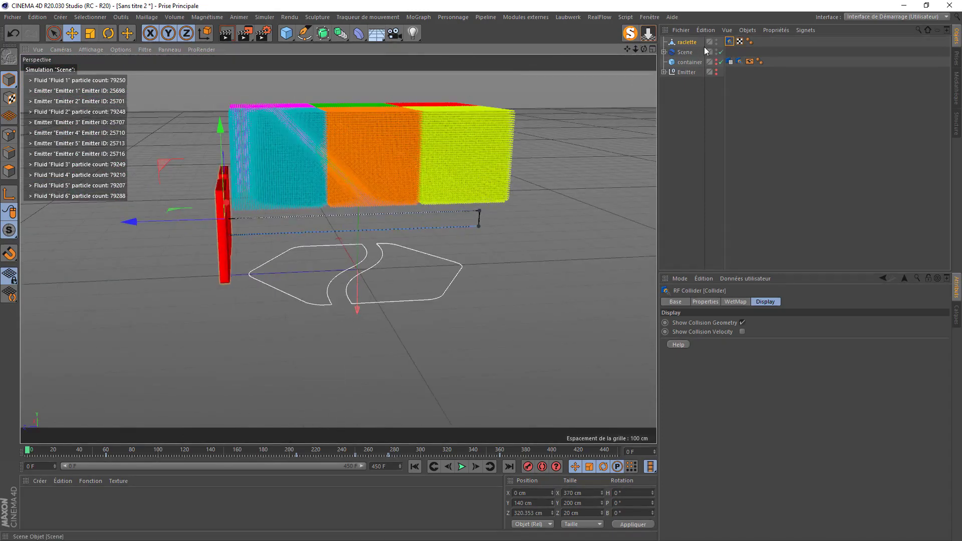
- Set the Bounce of raclette's collider to 0.001 and its Friction to 0.005
left_click(685, 52)
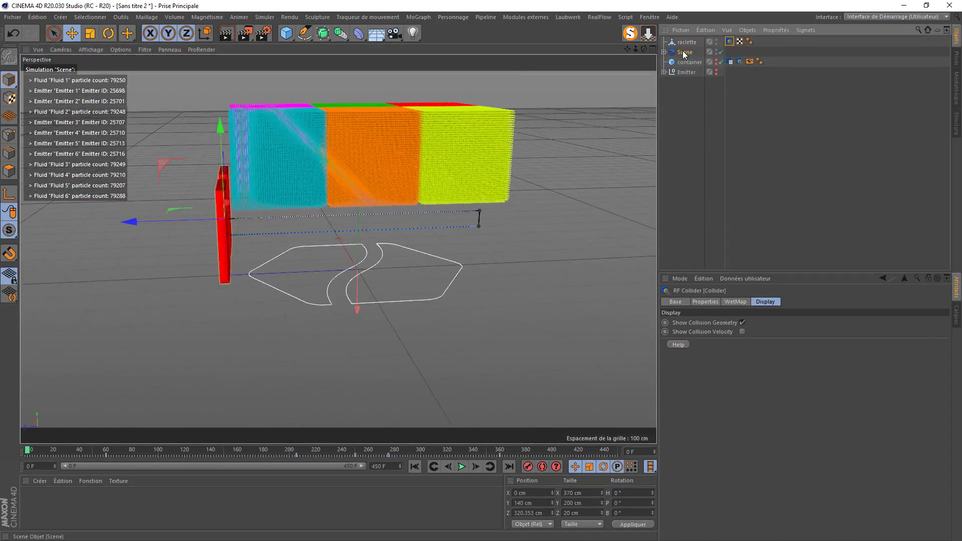
left_click(729, 41)
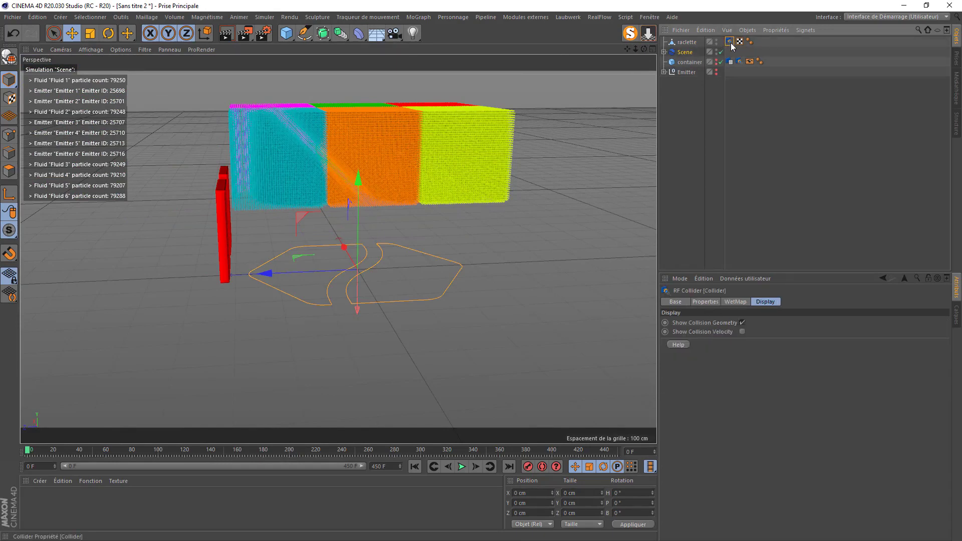
left_click(703, 303)
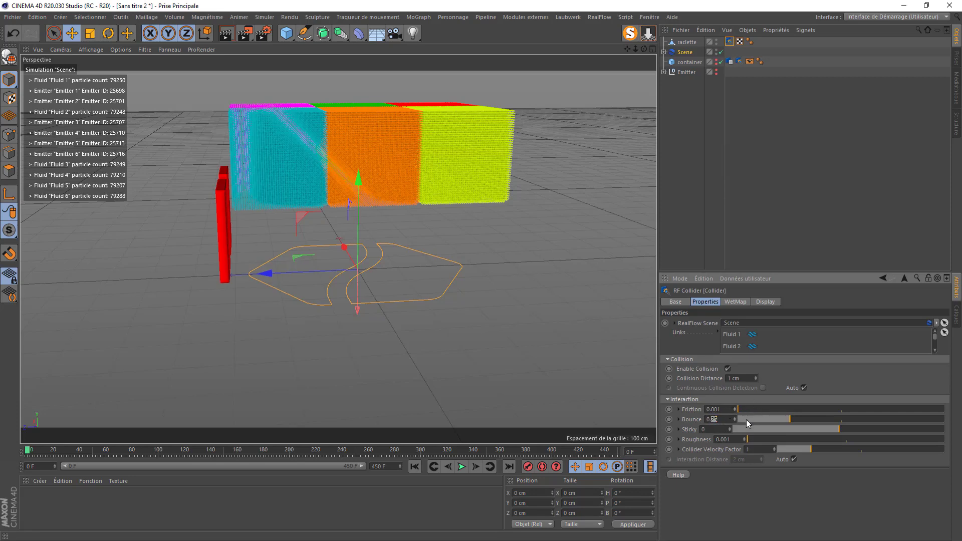
type("001")
left_click(719, 409)
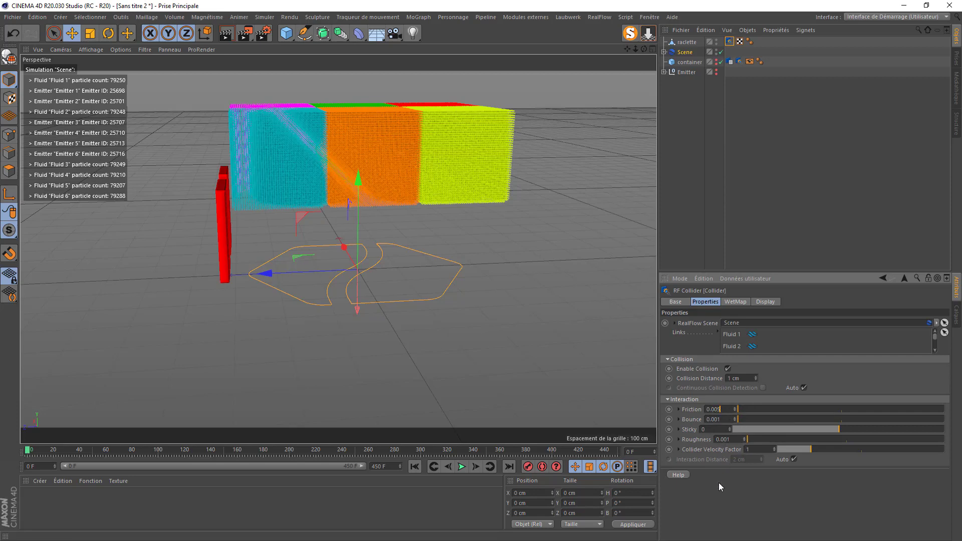
- Cache the RealFlow Scene's simulation and close the finished cache report
left_click(684, 52)
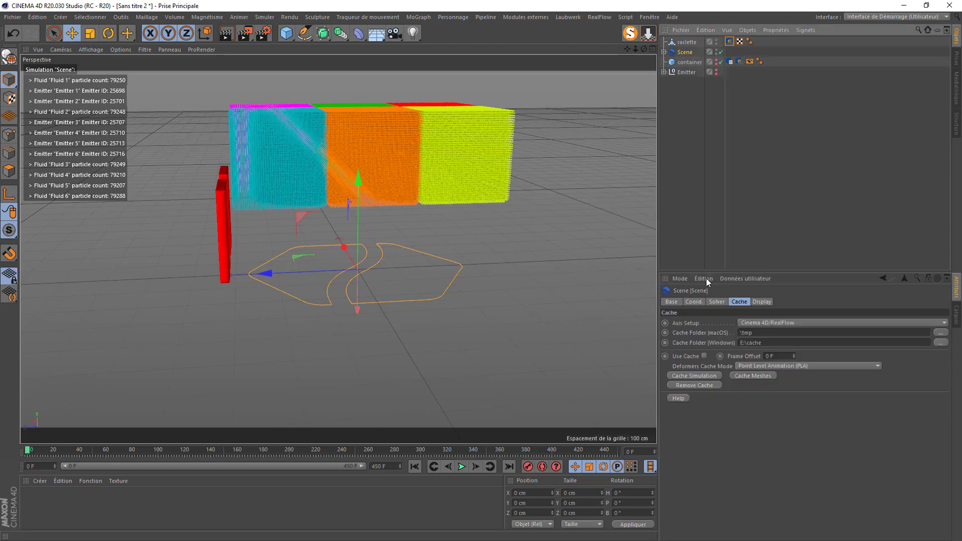
left_click(716, 301)
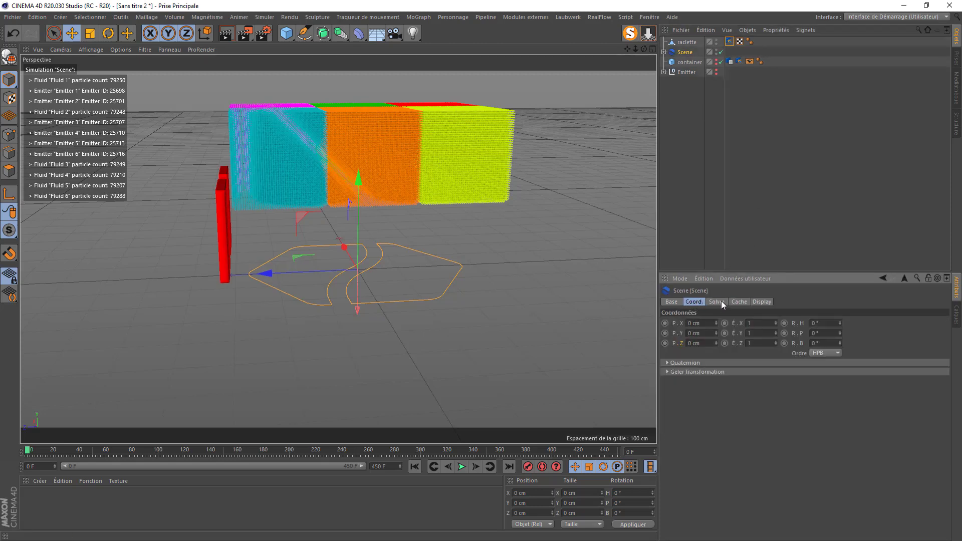
left_click(734, 302)
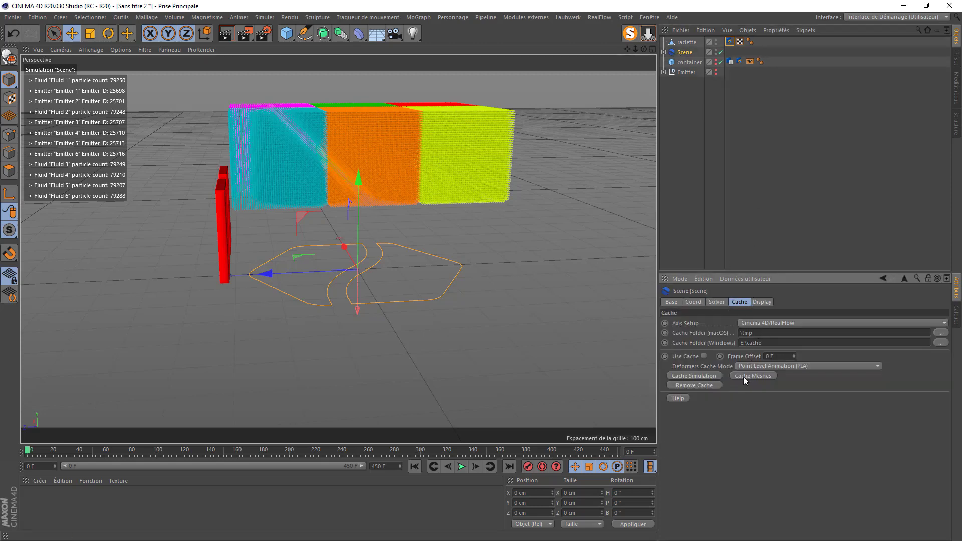
left_click(686, 376)
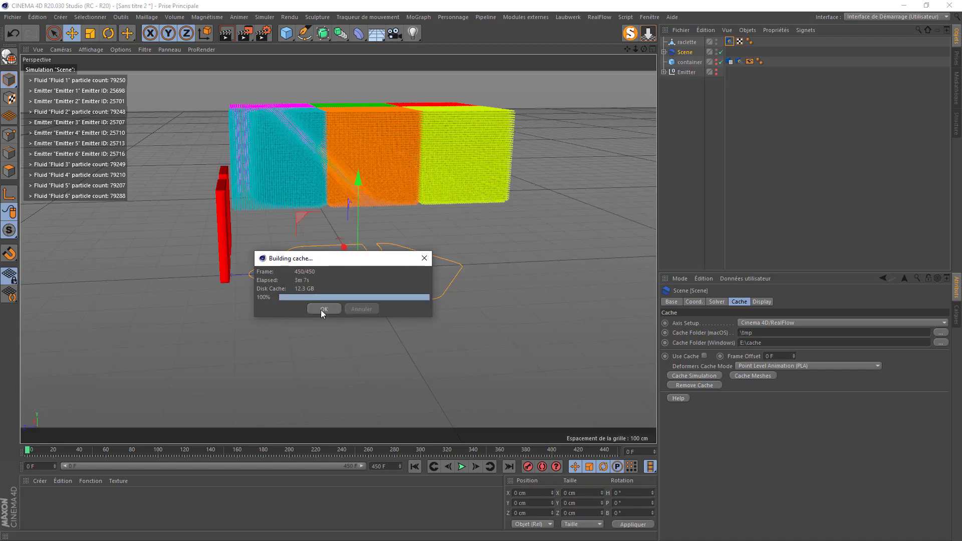
left_click(324, 311)
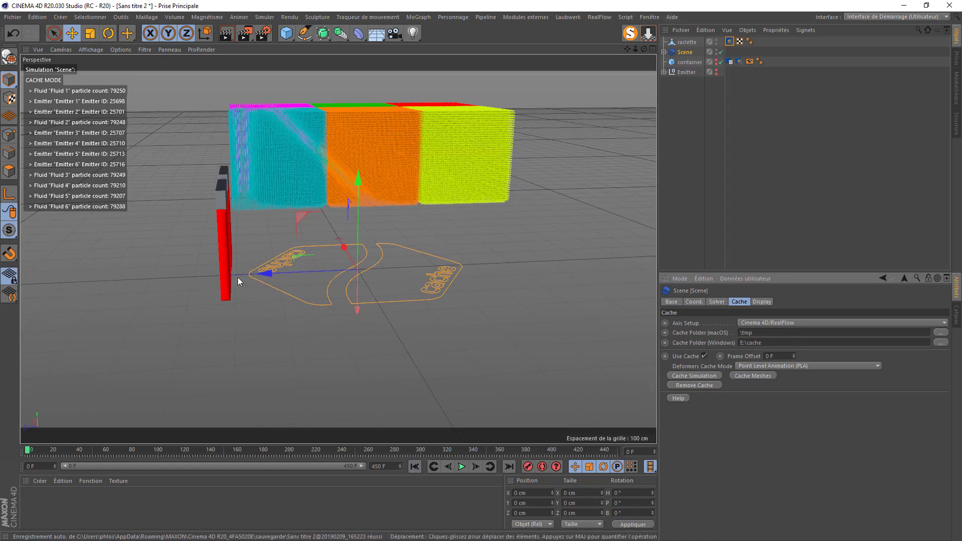
- Hide the collision geometry of raclette's collider
left_click(729, 42)
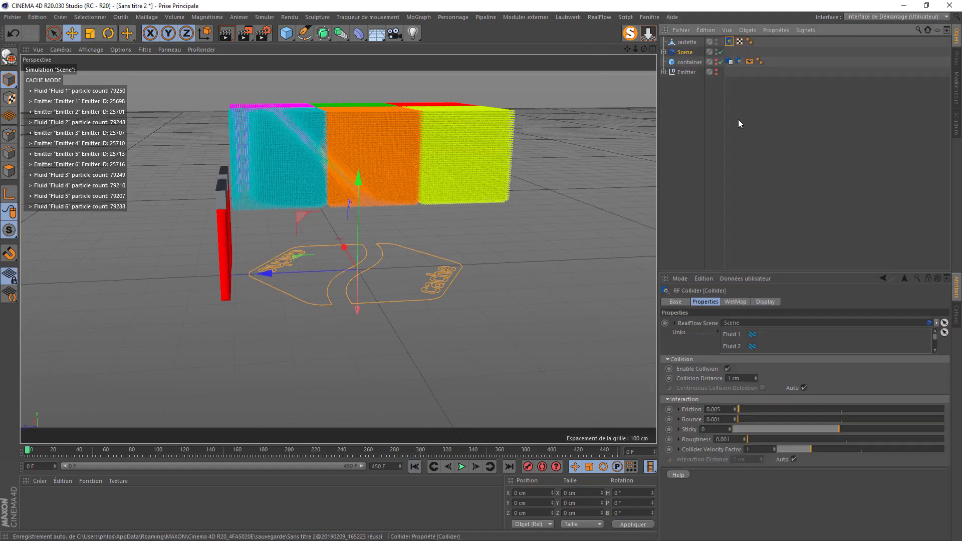
left_click(766, 302)
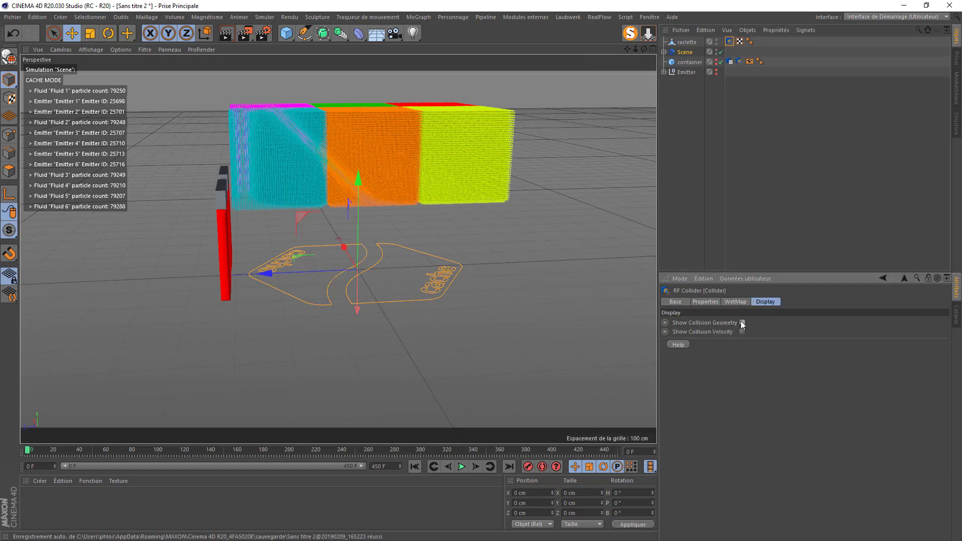
left_click(743, 323)
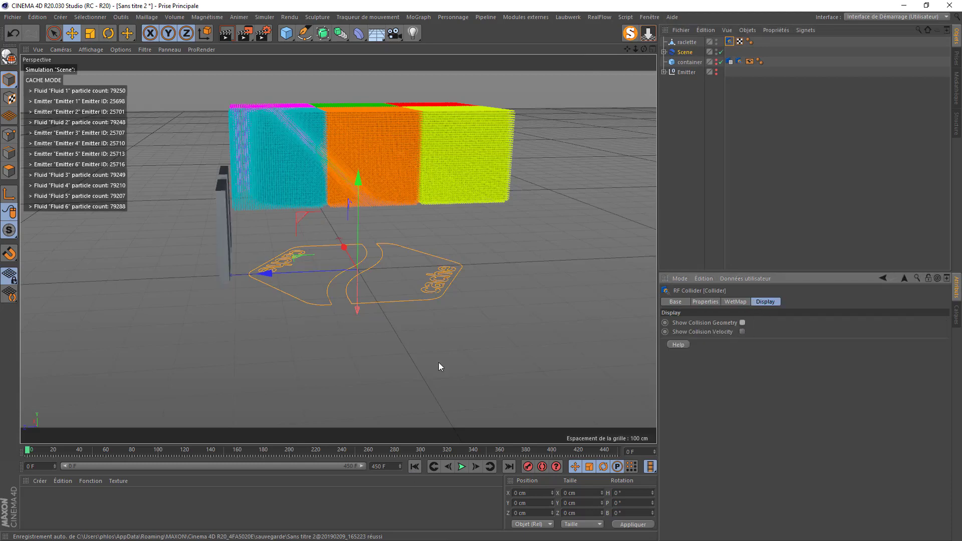
- Play the cached simulation to check raclette's sweep through the fluids, and return to frame 0
left_click(462, 467)
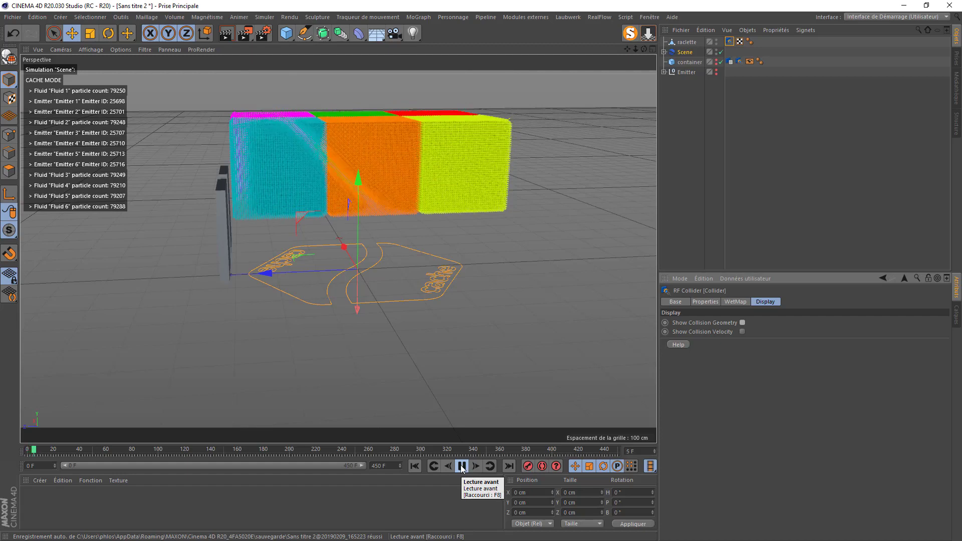
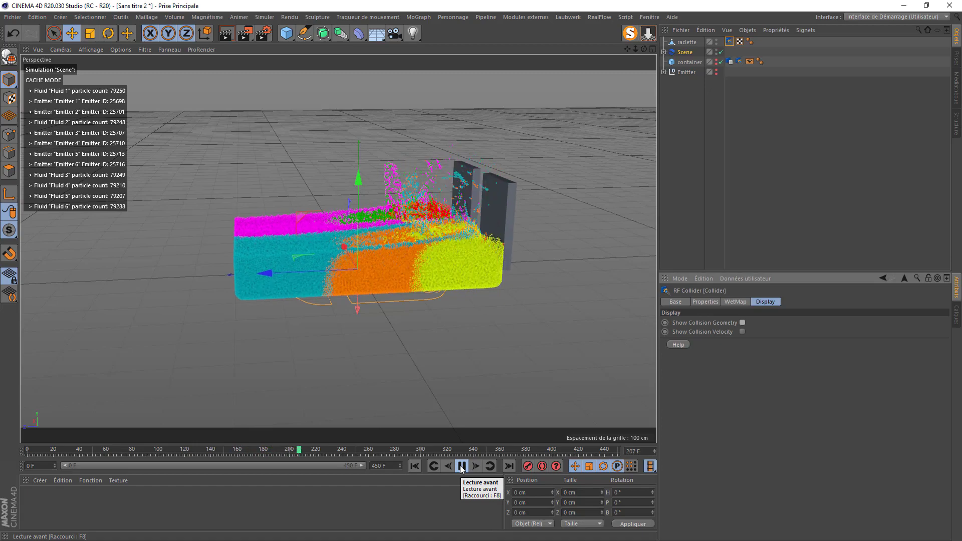
left_click(461, 467)
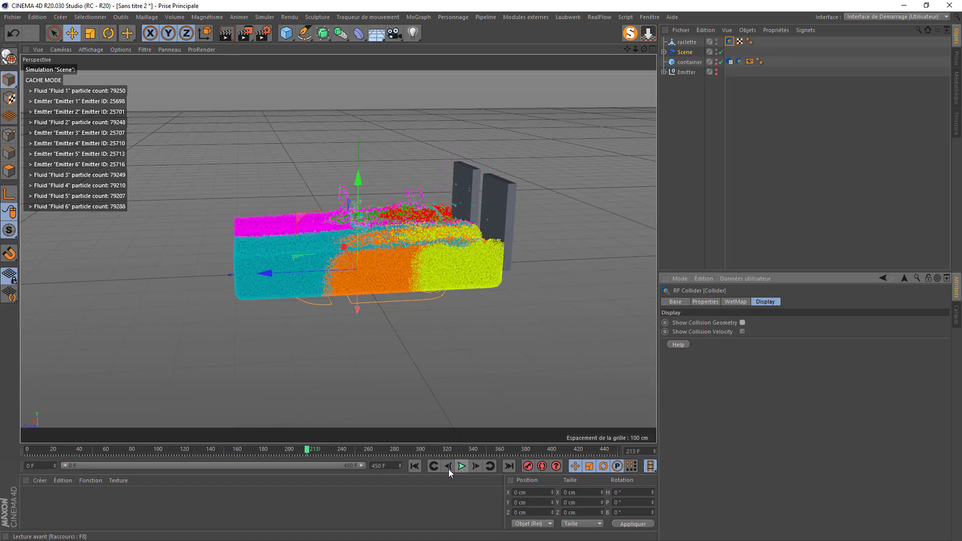
left_click(412, 467)
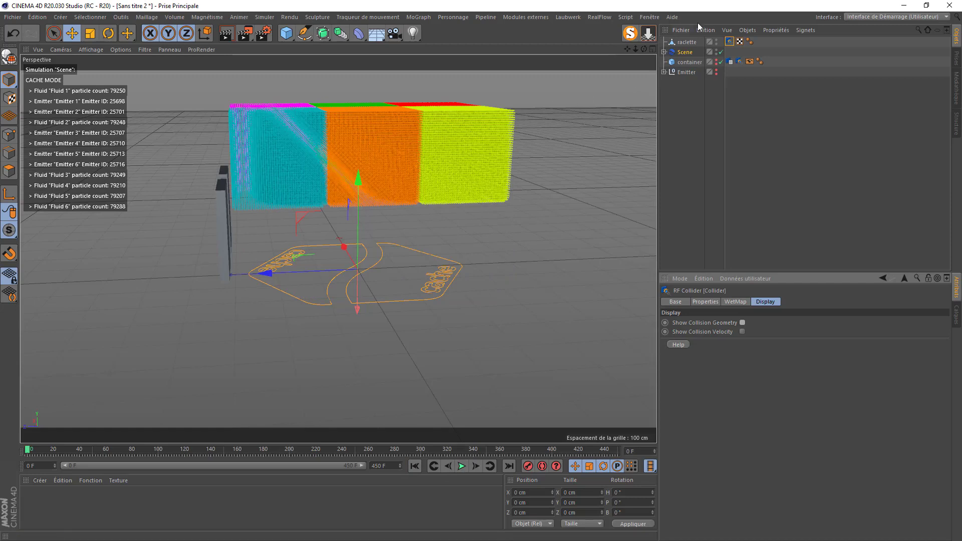
- Open raclette's position track in the timeline and shift every key after the first earlier so the group starts at frame 150
left_click(696, 44)
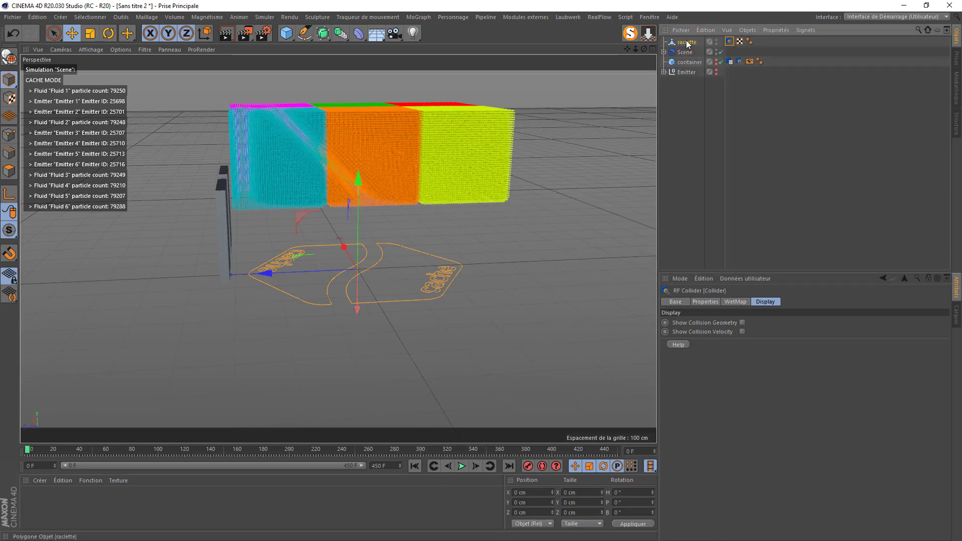
mouse_move(26, 450)
left_mouse_down()
mouse_move(295, 464)
mouse_move(154, 461)
mouse_move(224, 459)
left_mouse_up()
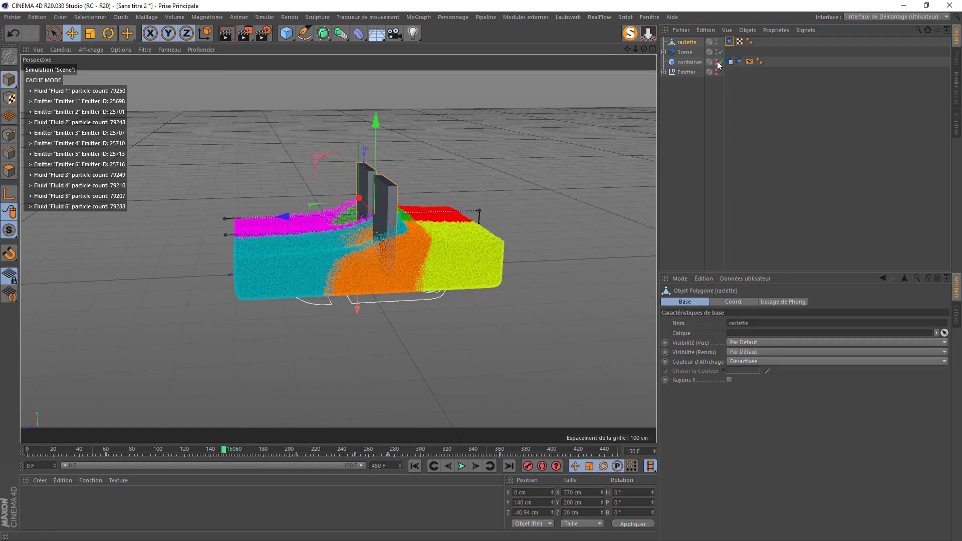
left_click(730, 43)
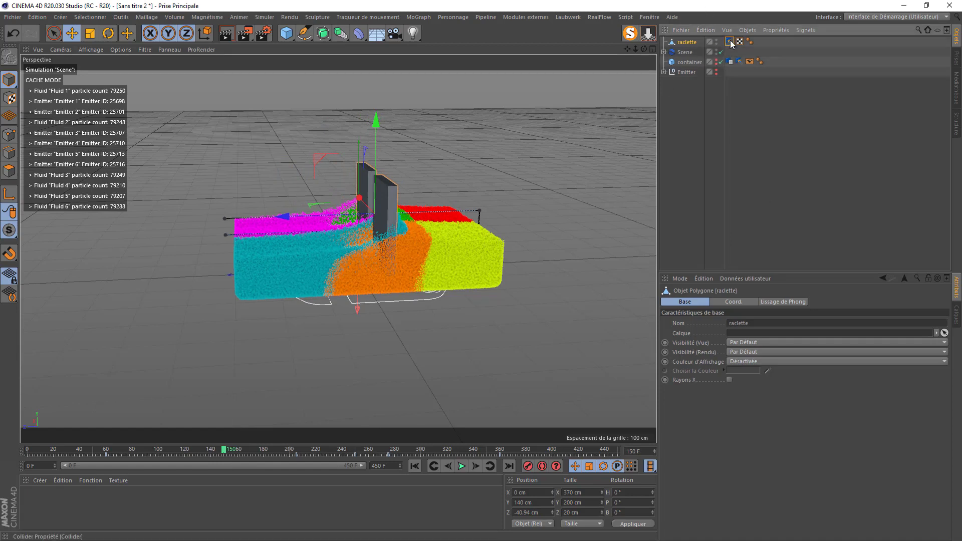
left_click(684, 42)
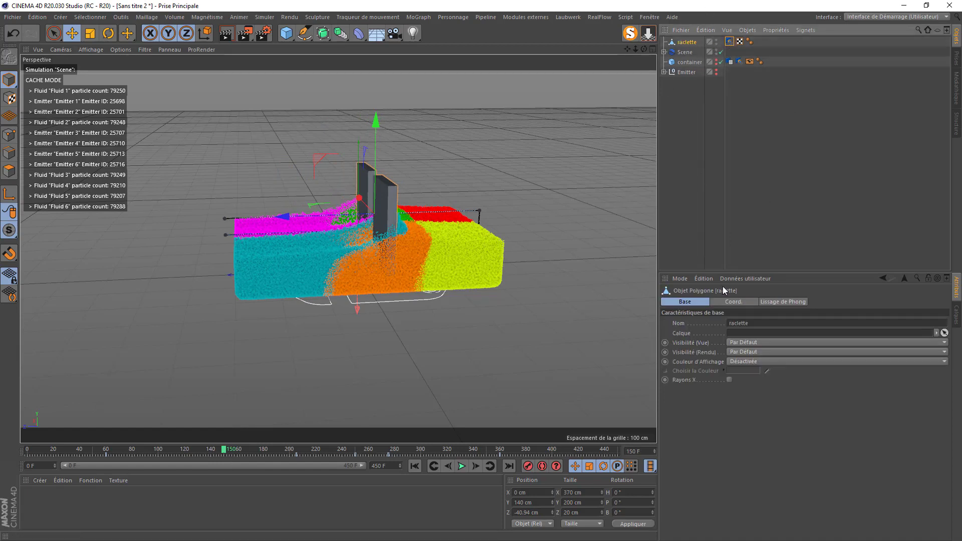
left_click(722, 301)
right_click(683, 333)
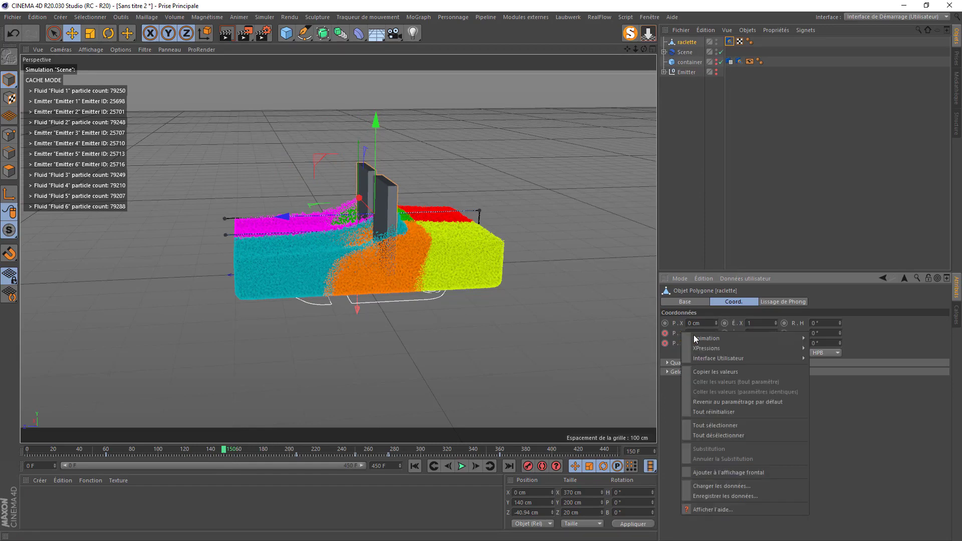
mouse_move(719, 340)
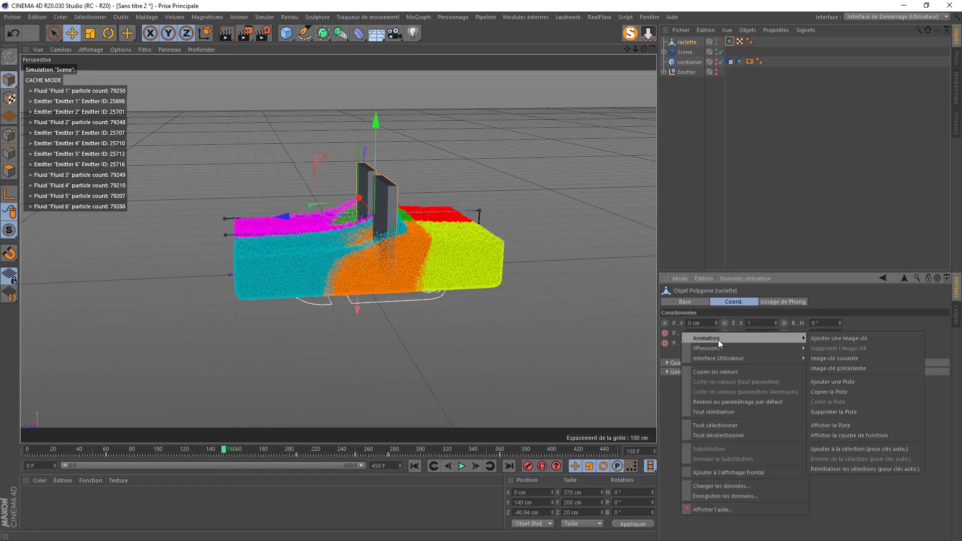
left_click(854, 426)
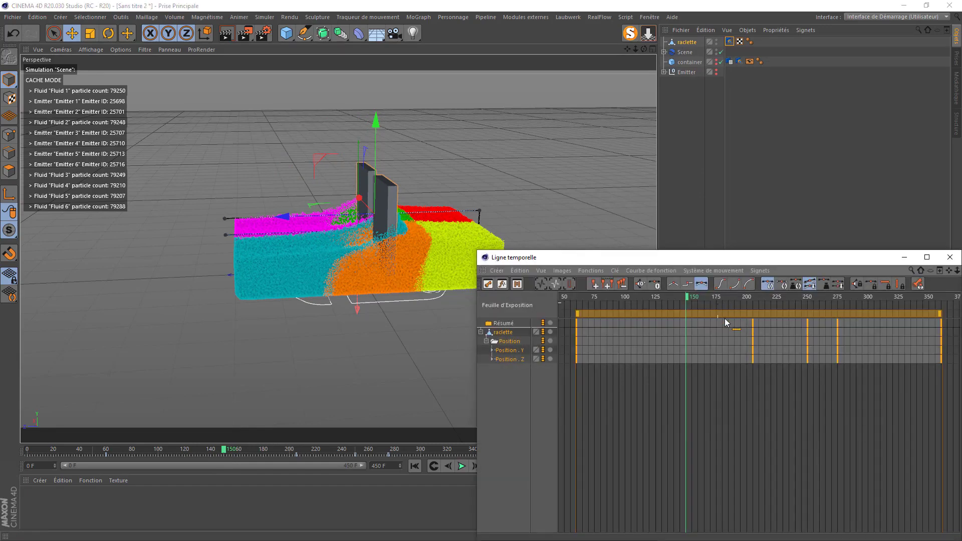
left_click_drag(744, 348, 942, 423)
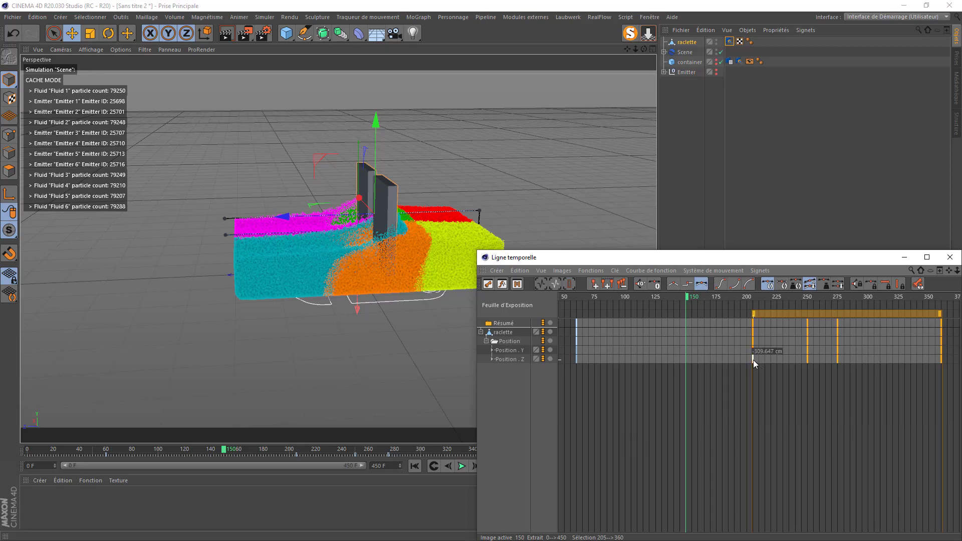
left_click_drag(753, 359, 686, 356)
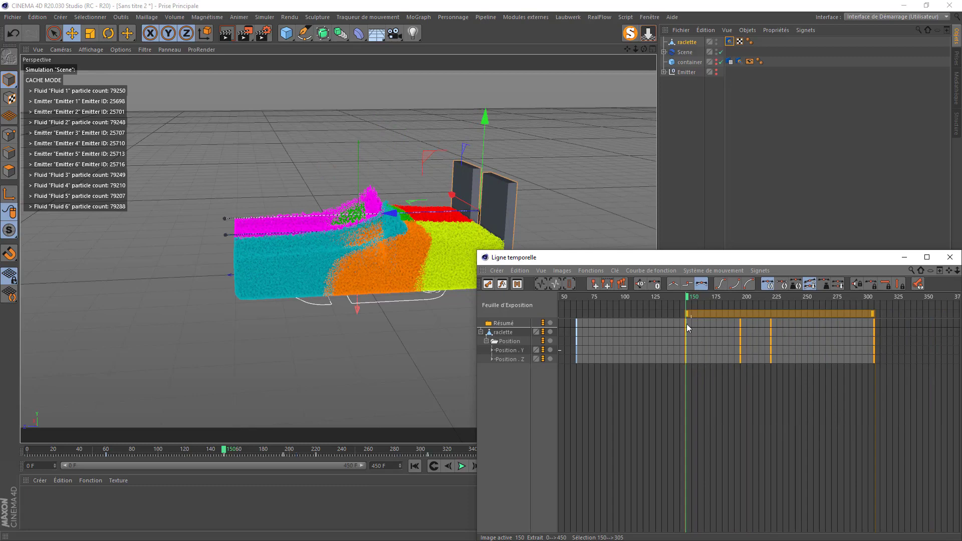
- Check raclette's sweep against the fluids and shift the keys after the first earlier again, so the group starts at frame 120
left_click_drag(689, 299, 849, 285)
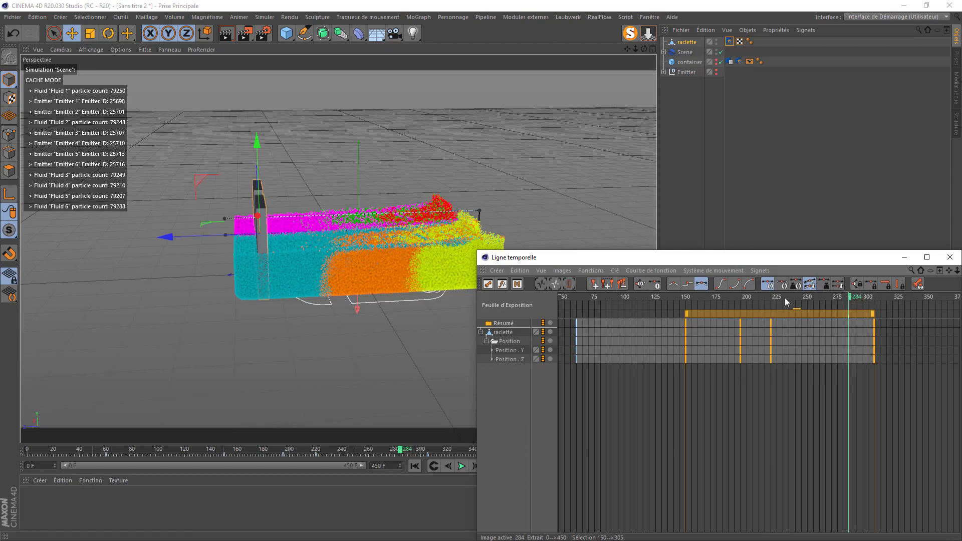
left_click(715, 298)
left_click_drag(670, 301, 578, 297)
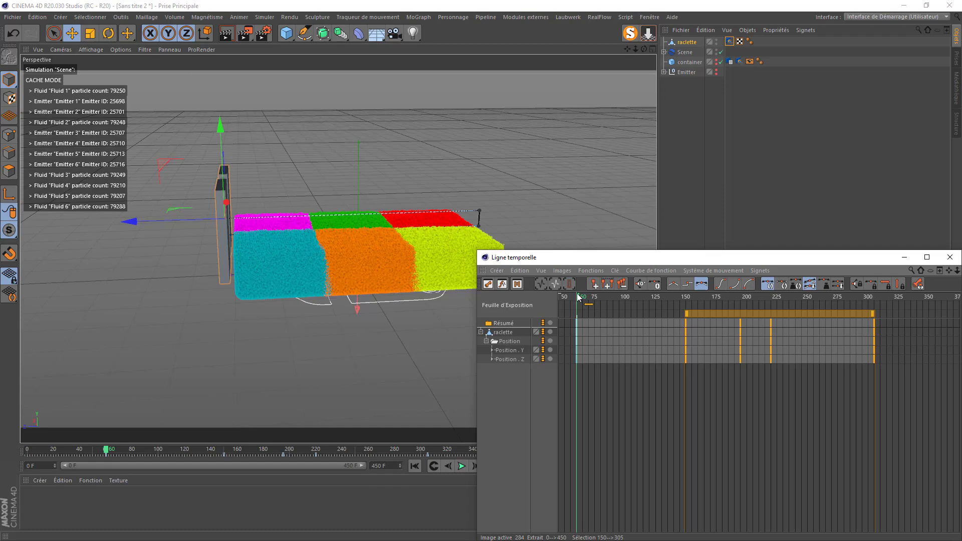
left_click_drag(581, 298, 627, 296)
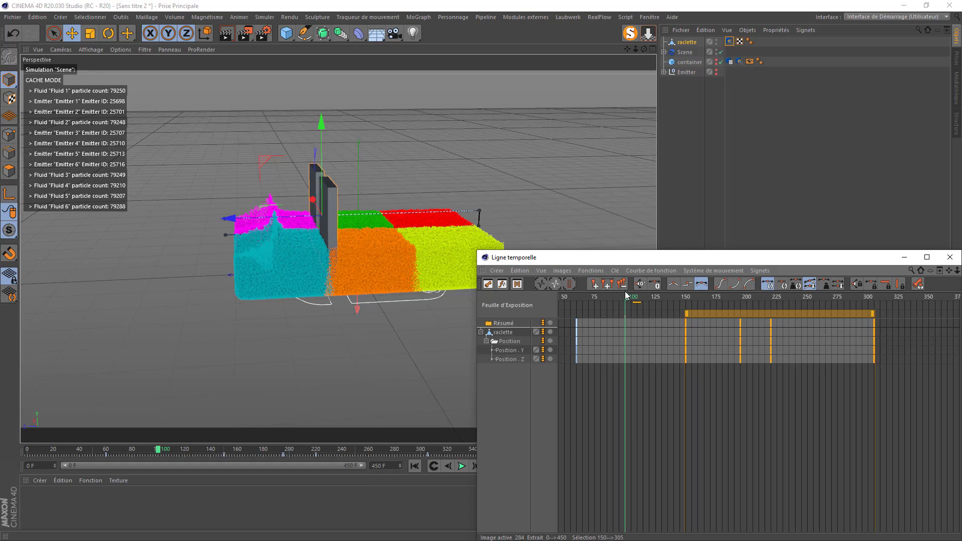
left_click_drag(628, 295, 651, 294)
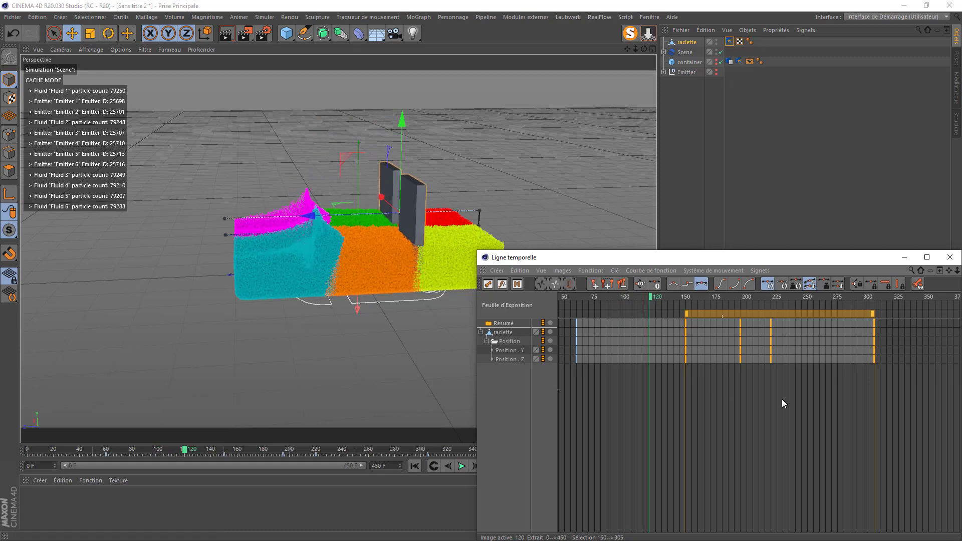
left_click(687, 359)
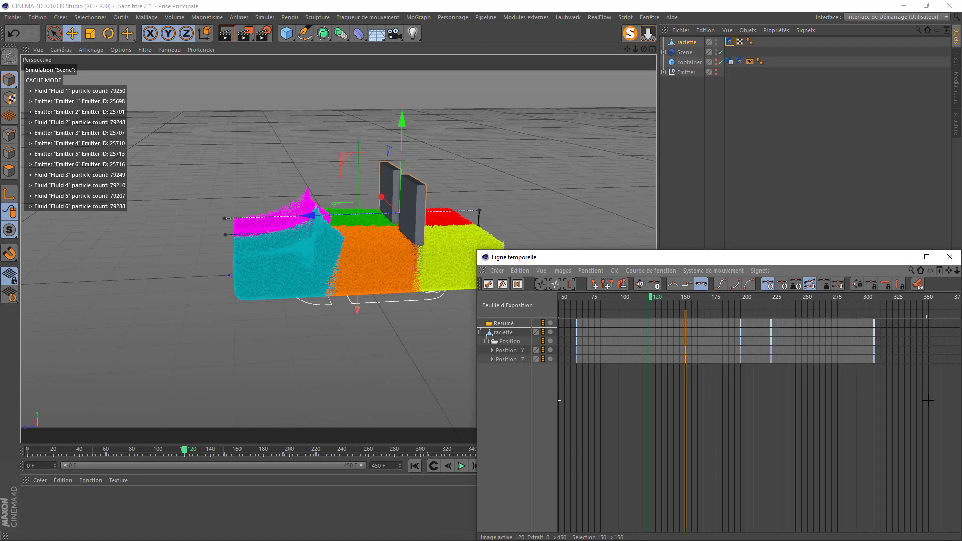
left_click_drag(928, 401, 682, 316)
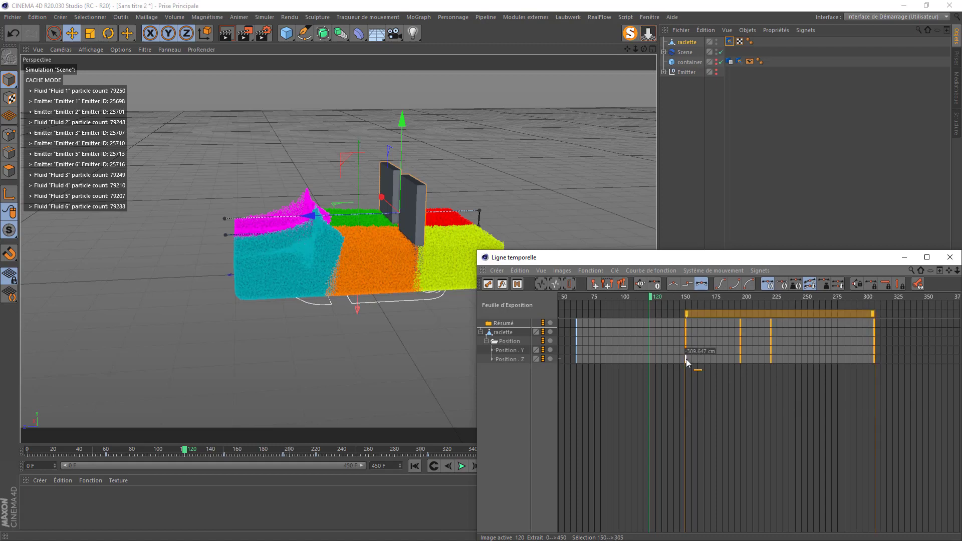
left_click_drag(686, 359, 651, 357)
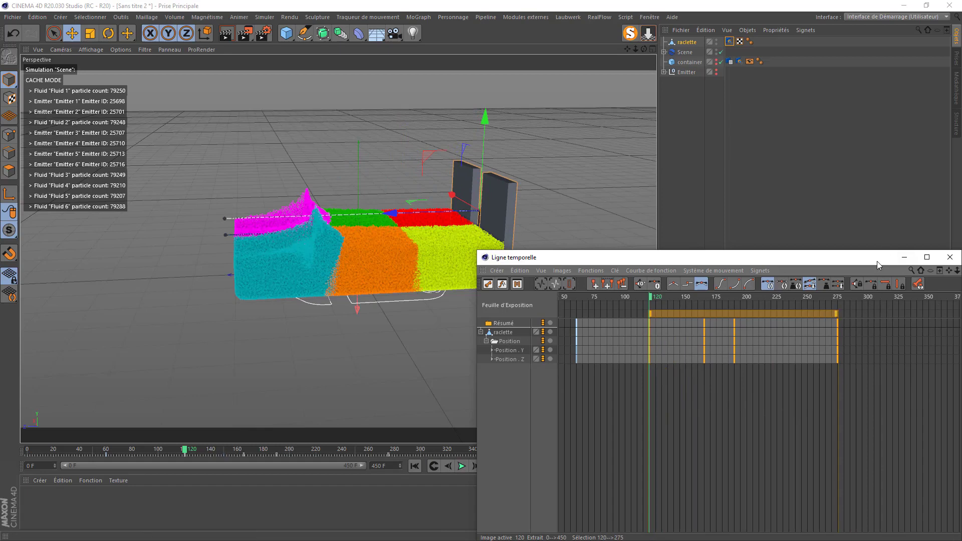
- Move raclette's last position keys to frame 235, close the timeline, and set the project's end to frame 300
left_click_drag(877, 260, 780, 215)
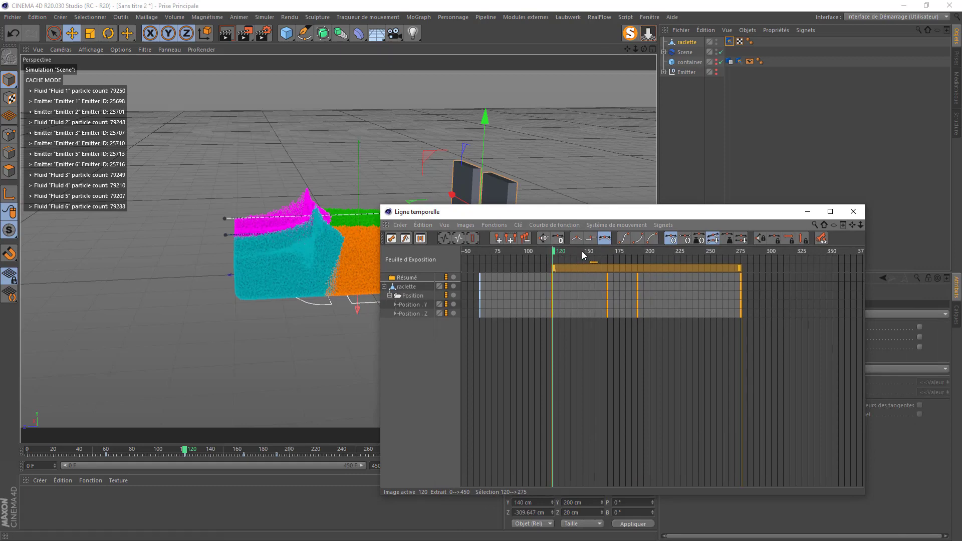
left_click_drag(583, 256, 695, 254)
left_click_drag(784, 354, 731, 273)
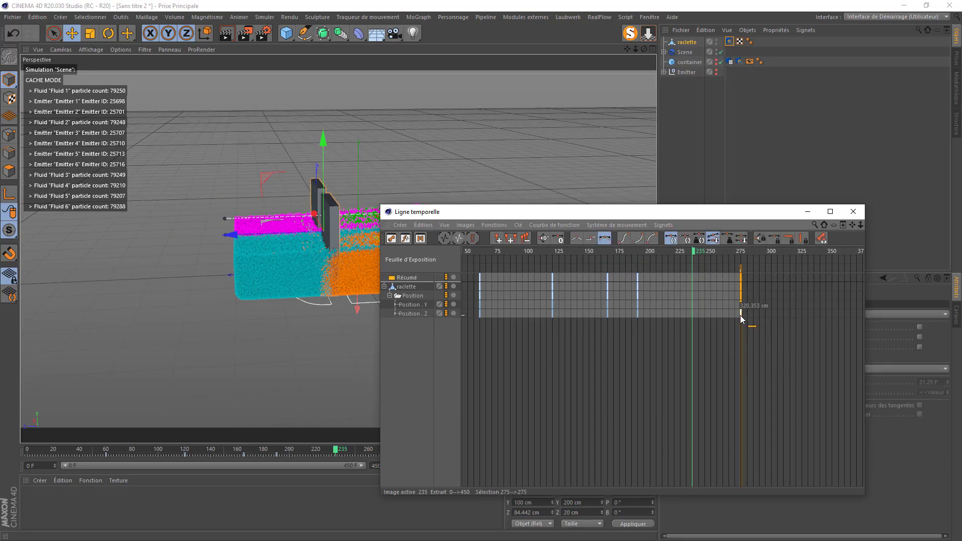
left_click_drag(741, 315, 692, 317)
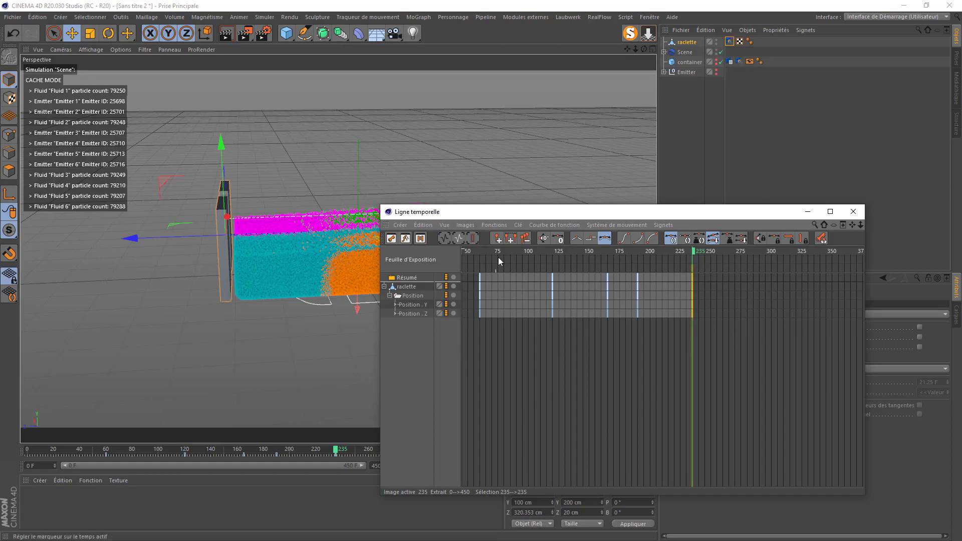
left_click(852, 212)
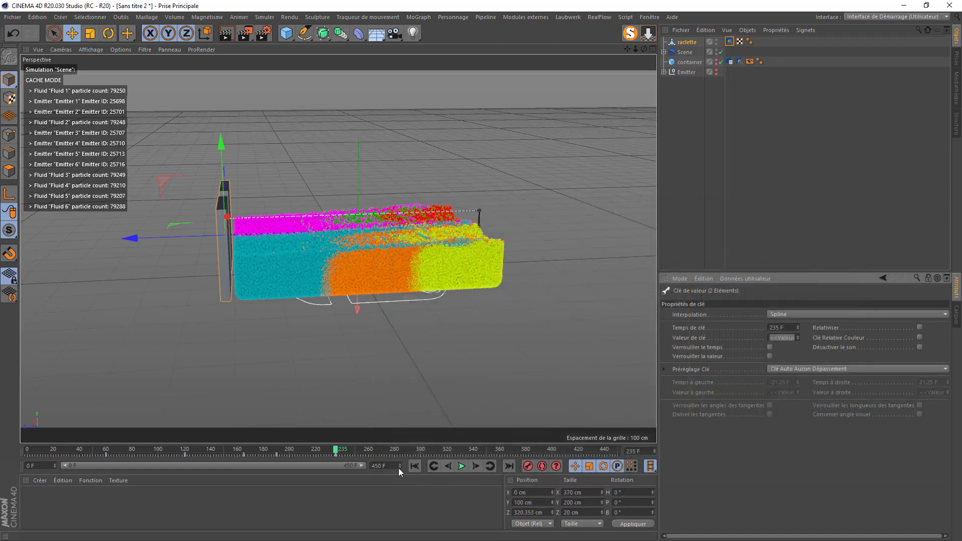
left_click(375, 466)
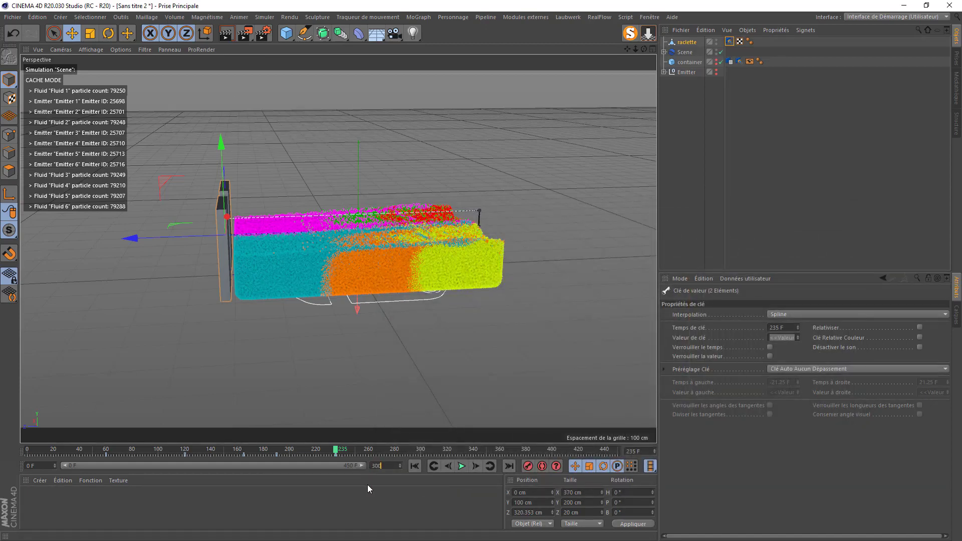
key("Return")
- Remove the RealFlow Scene's existing cache, rebuild the simulation cache and close the finished cache report
left_click(684, 52)
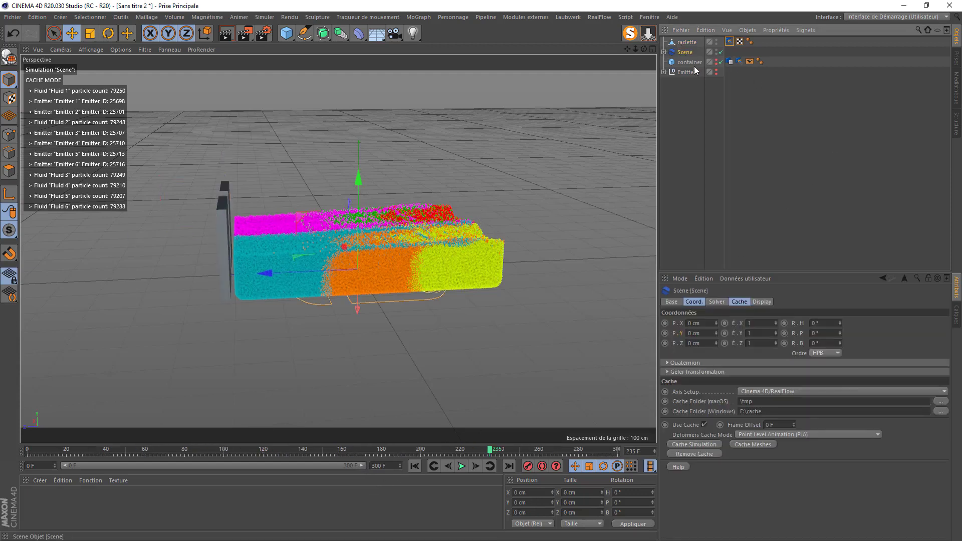
left_click(742, 302)
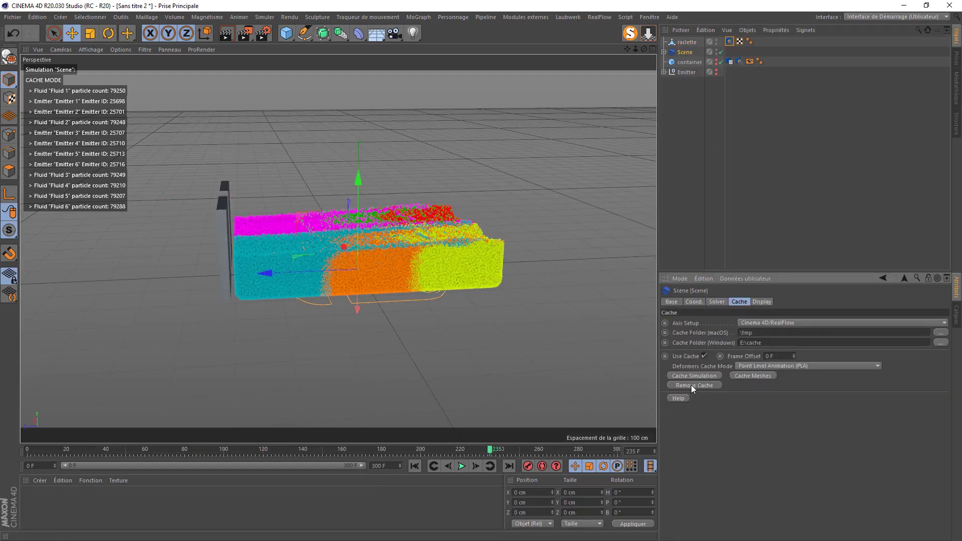
left_click(690, 385)
left_click(572, 286)
left_click(696, 373)
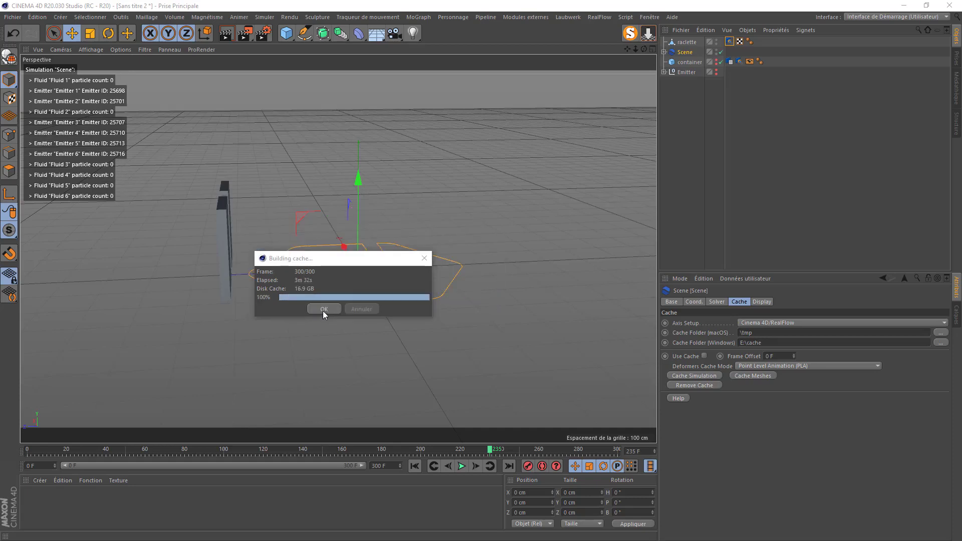
left_click(323, 310)
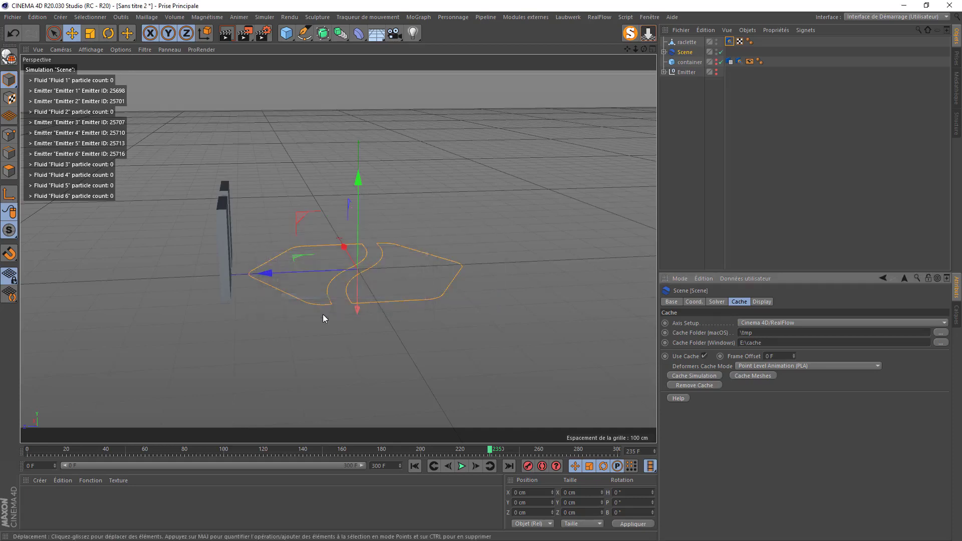
- Play the rebuilt simulation from frame 0, examine how the fluids react from raclette's side, and stop at frame 252
left_click(414, 466)
left_click(462, 466)
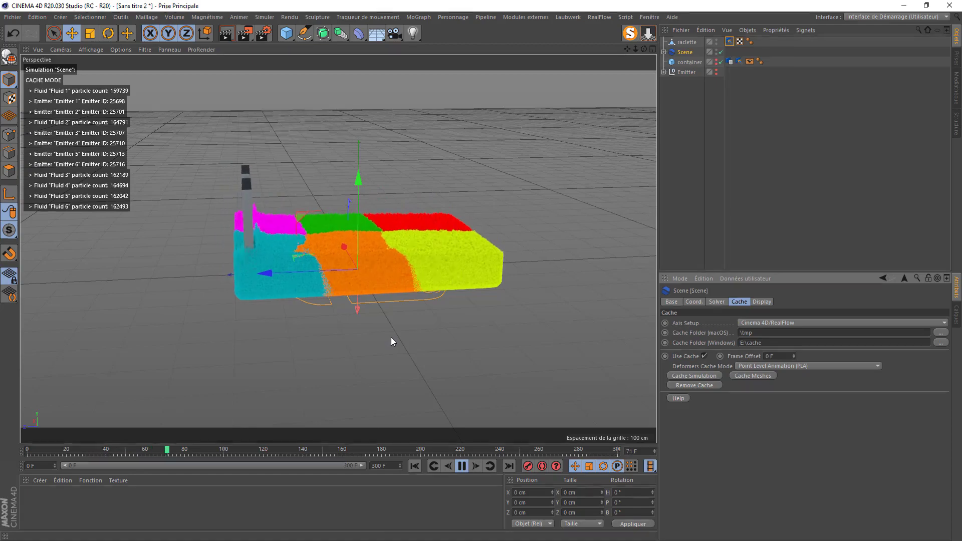
left_click_drag(393, 338, 362, 269, "alt")
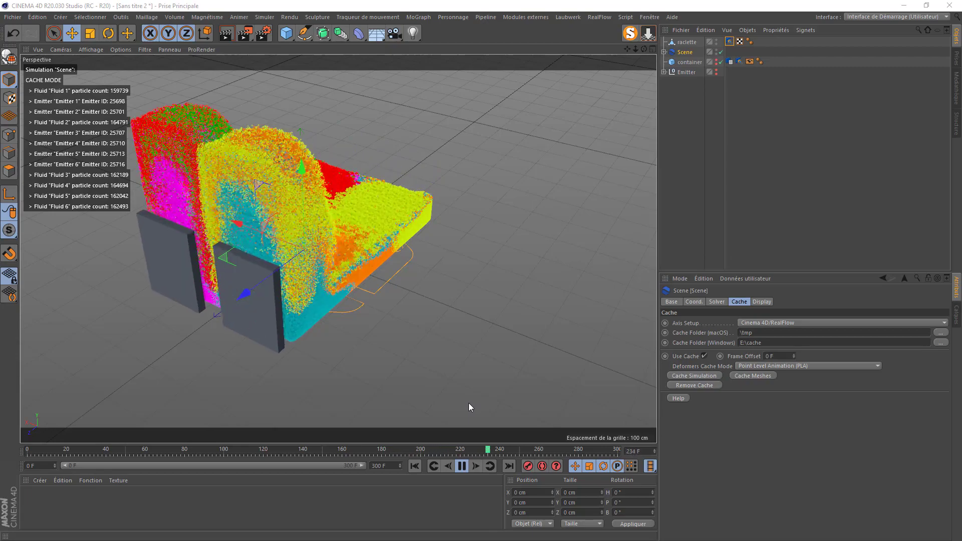
left_click(462, 466)
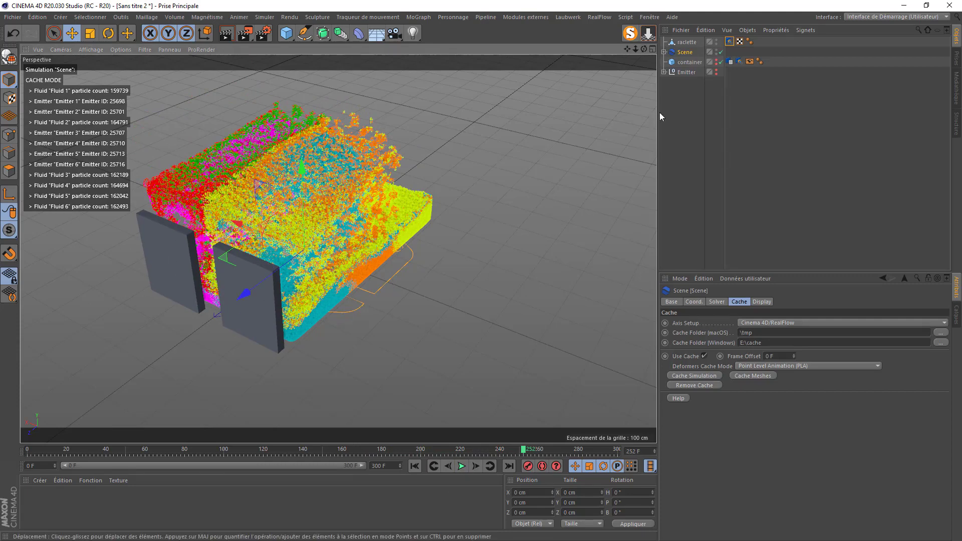
- Add a Biseau (bevel) deformer and make it a child of raclette
left_click(363, 39)
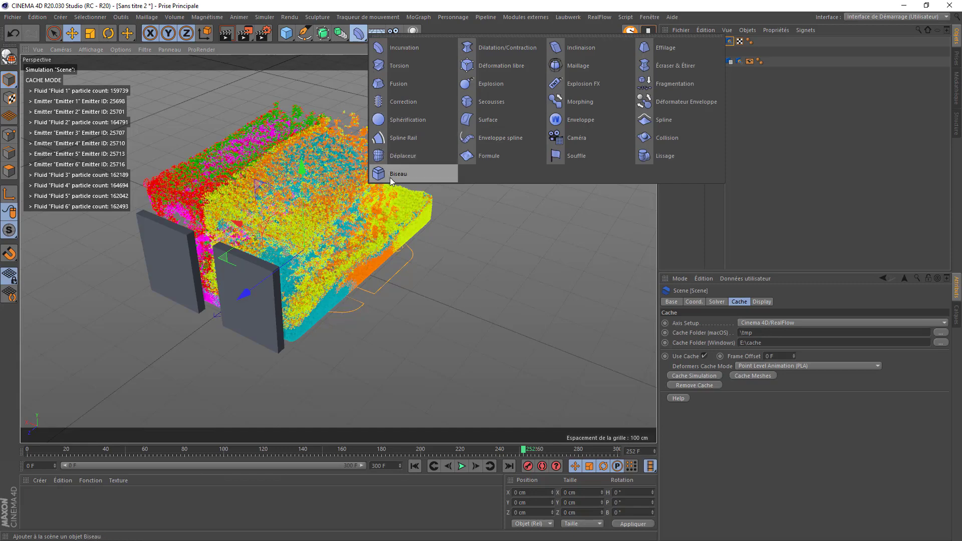
left_click(389, 174)
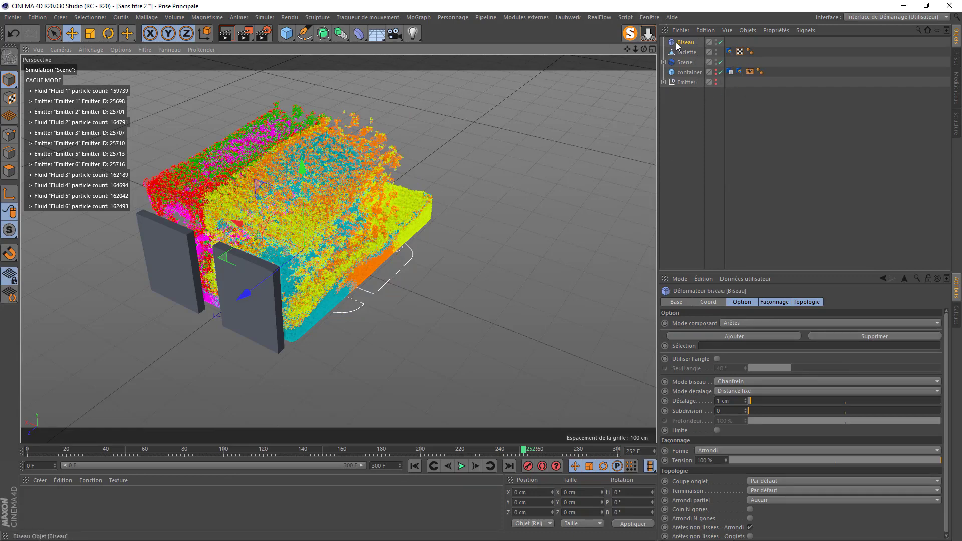
left_click_drag(682, 44, 682, 53)
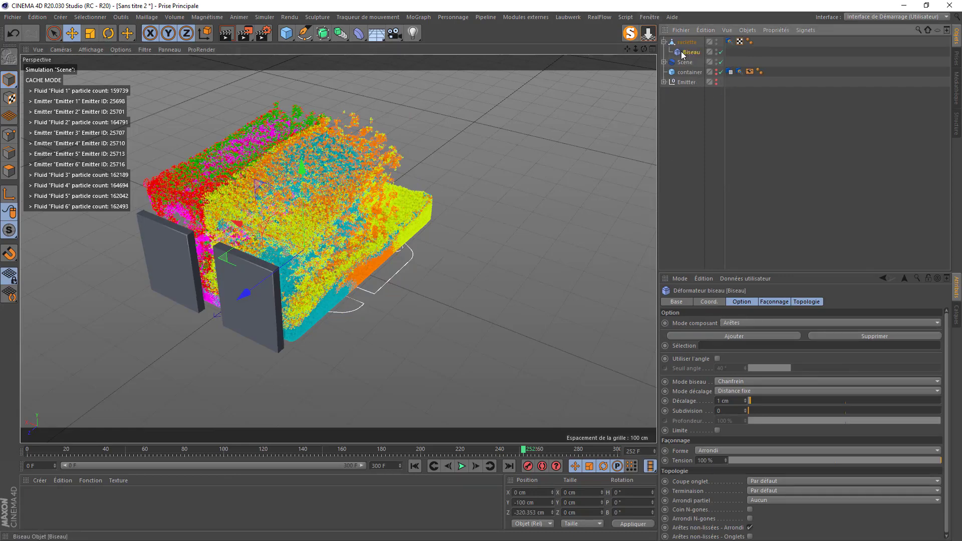
- Set the Biseau deformer's Décalage to 2 cm and its Subdivision to 5
right_click_drag(230, 272, 339, 273, "alt")
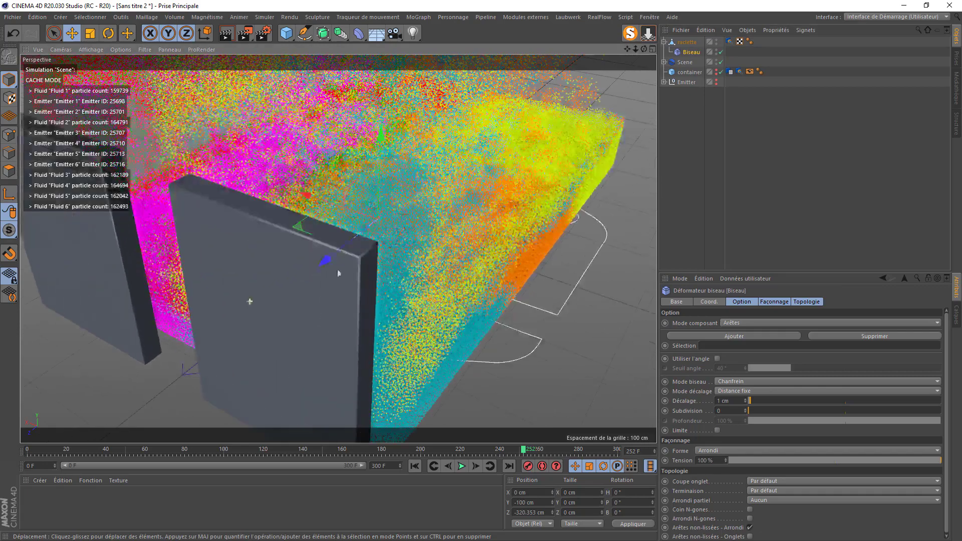
double_click(734, 400)
type("25")
key("Return")
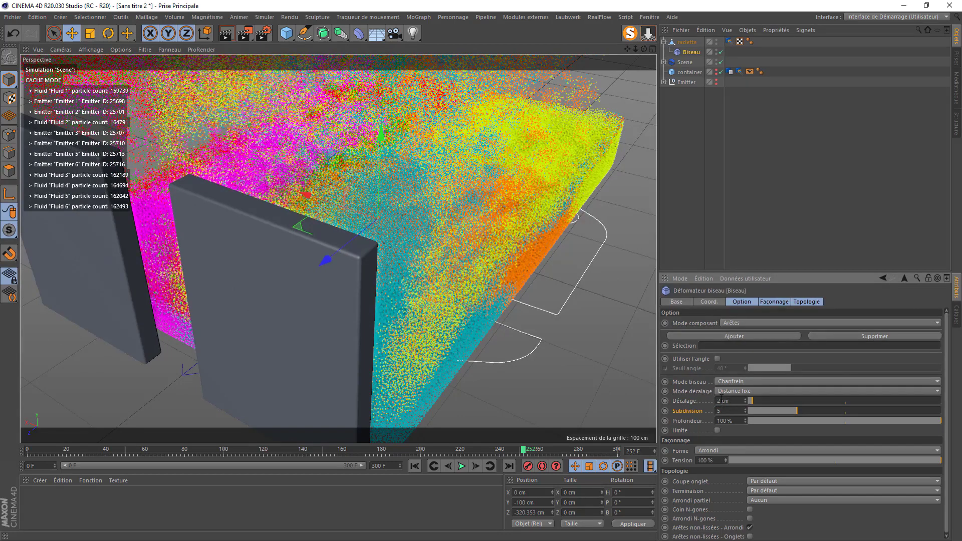
- Try a Décalage of 5 cm on the Biseau deformer and settle on 3 cm
left_click_drag(721, 399, 688, 407)
type("5")
key("Return")
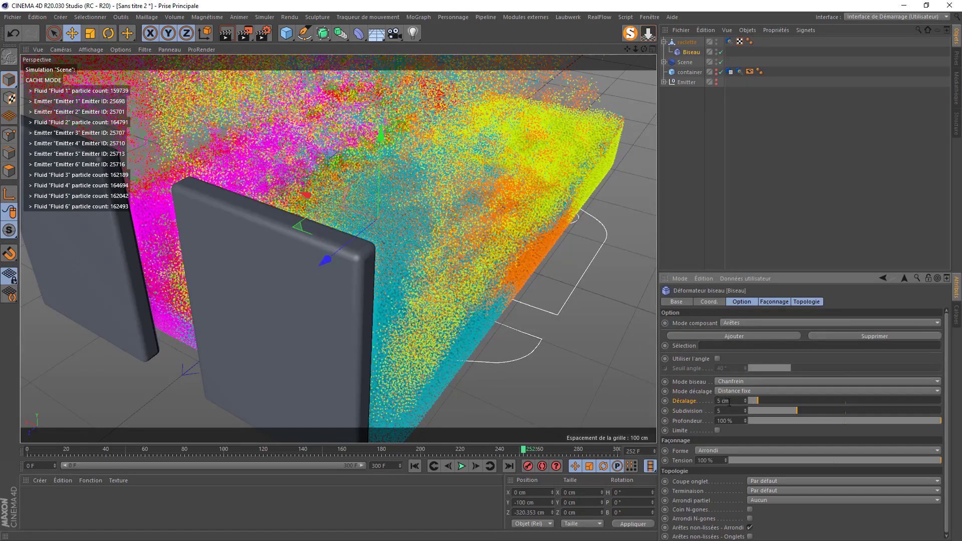
type("3")
key("Return")
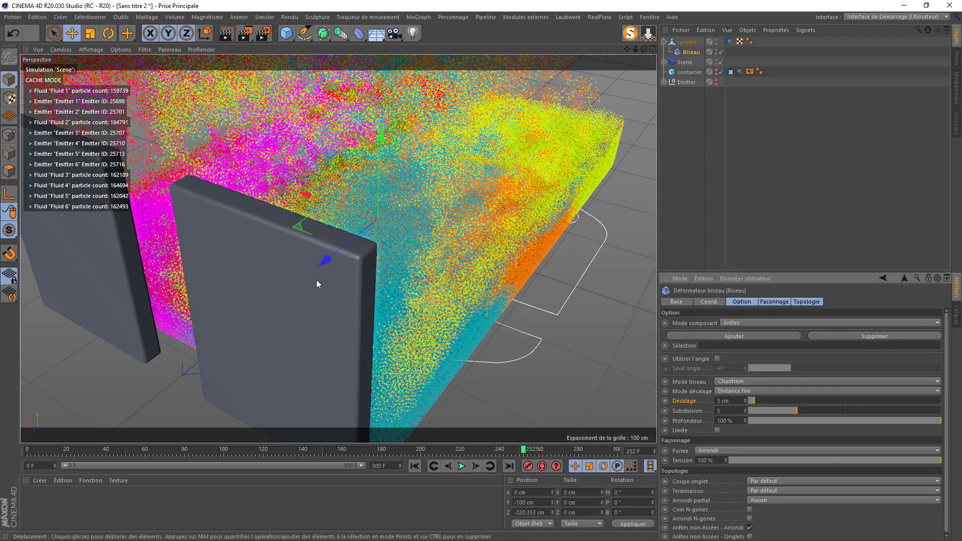
- Add a Plan (plane) object to the scene and set its Largeur and Hauteur to 4000 cm
scroll(317, 284, "down", 2)
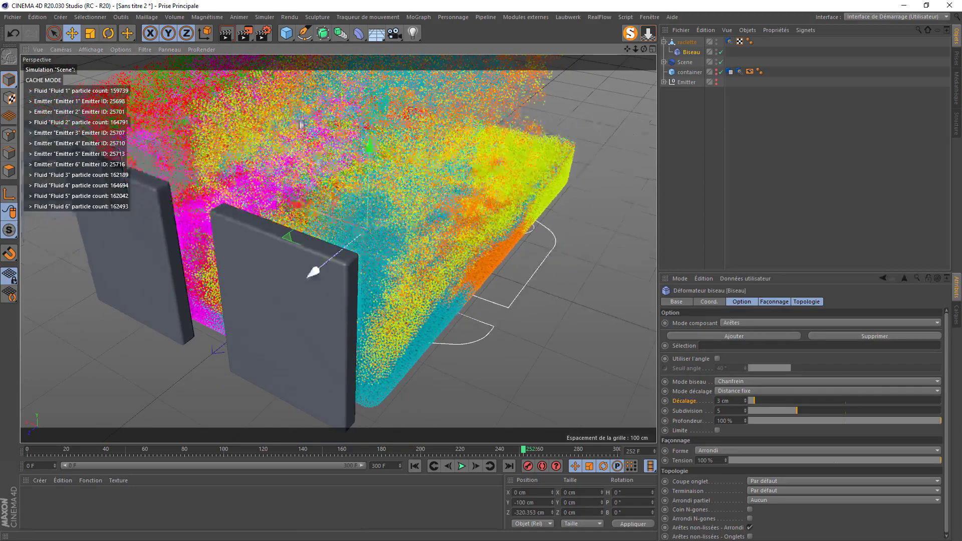
left_click(286, 33)
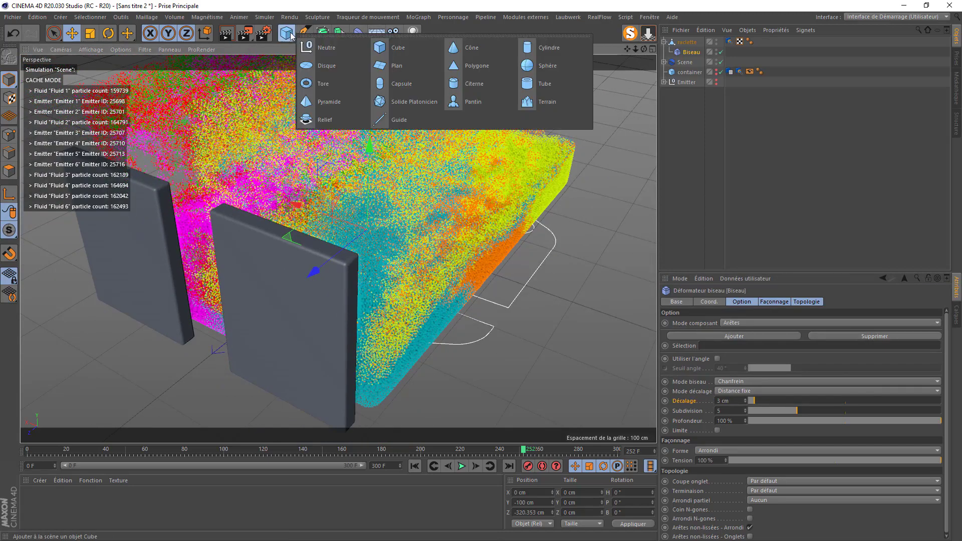
left_click(385, 65)
left_click(738, 324)
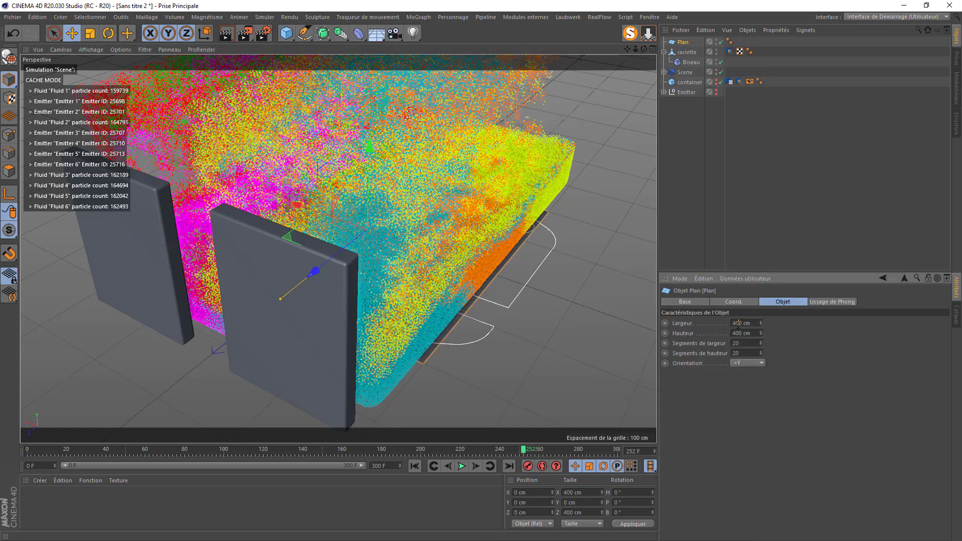
left_click(738, 333)
type("0")
left_click(747, 415)
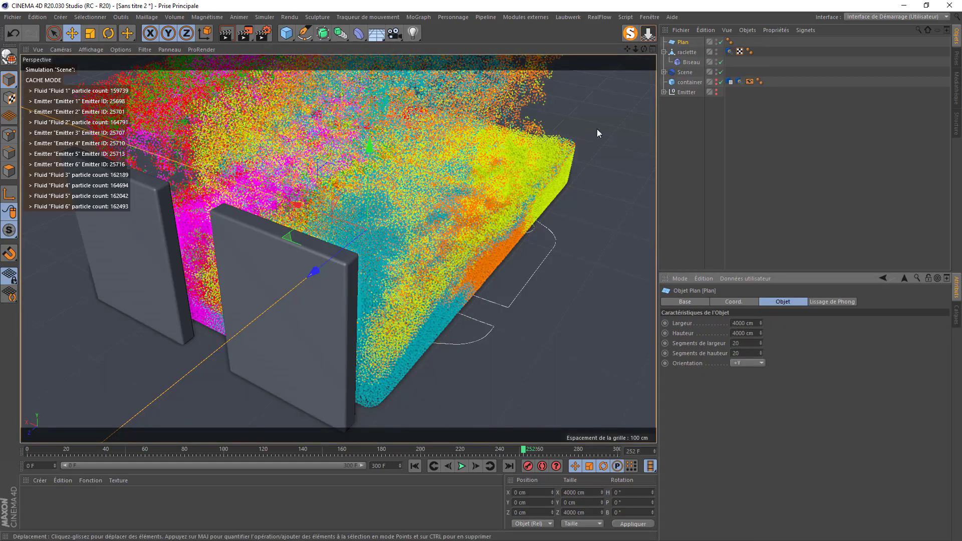
- Add a RealFlow Mesher to the scene and link Fluid 1 to it
left_click_drag(644, 49, 442, 21)
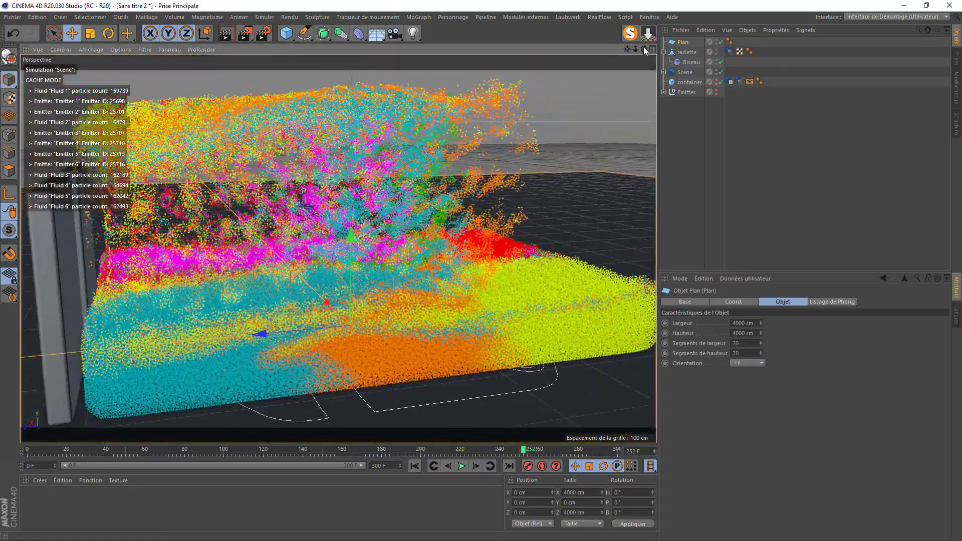
left_click_drag(644, 49, 654, 76)
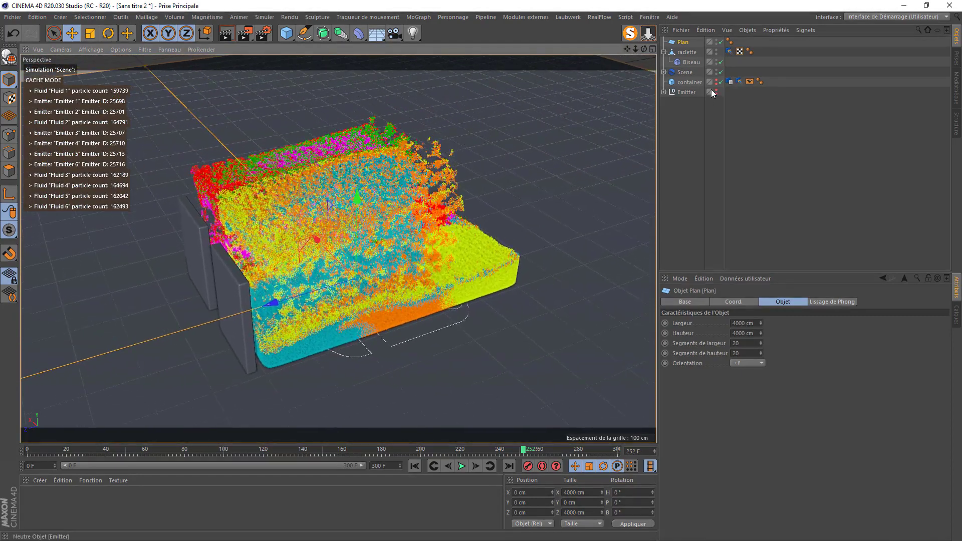
left_click(664, 73)
left_click(670, 103)
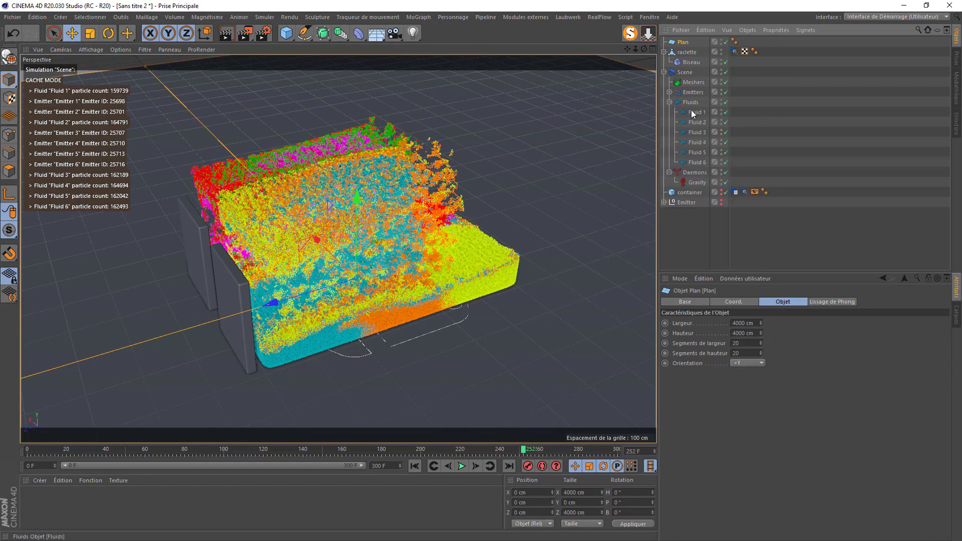
left_click(692, 125)
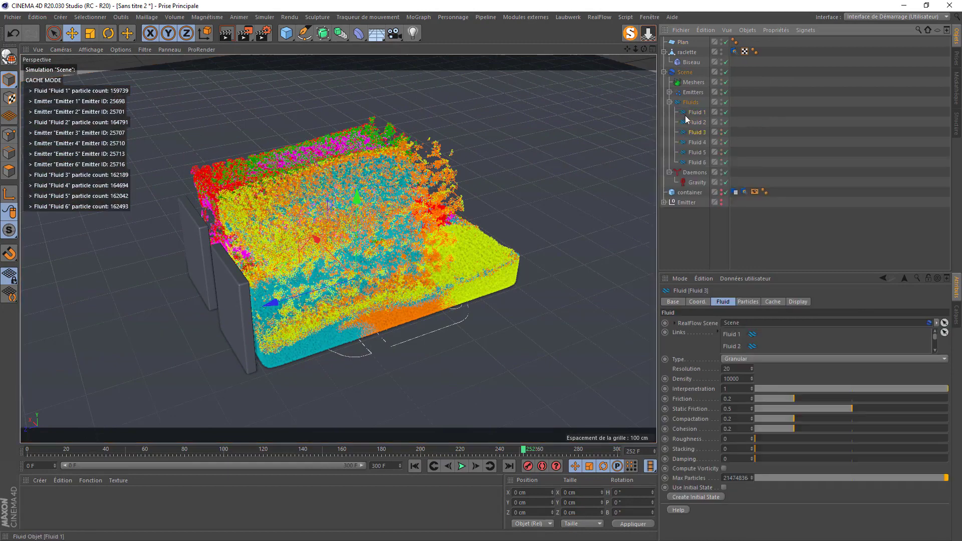
left_click(690, 113)
left_click(697, 133)
left_click(685, 83)
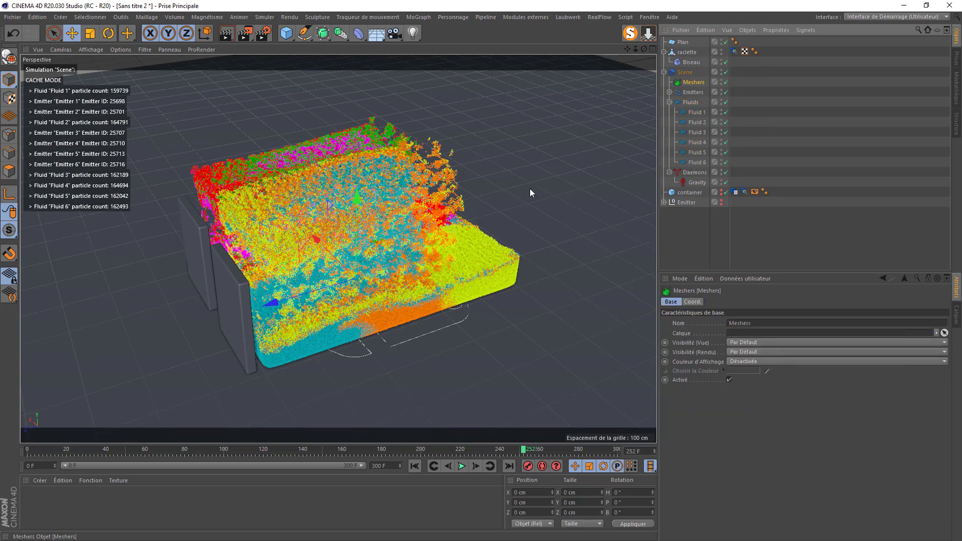
left_click(598, 17)
left_click(600, 84)
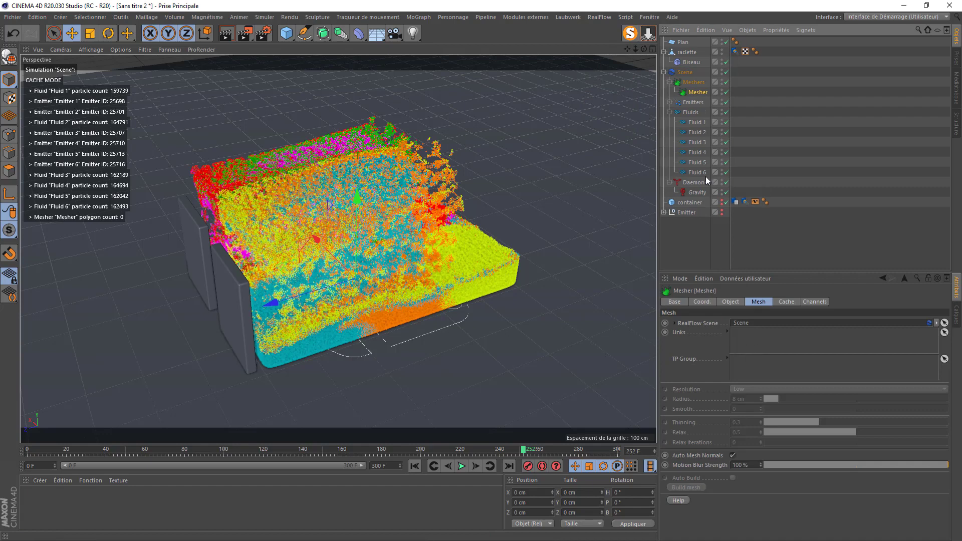
left_click_drag(695, 122, 762, 343)
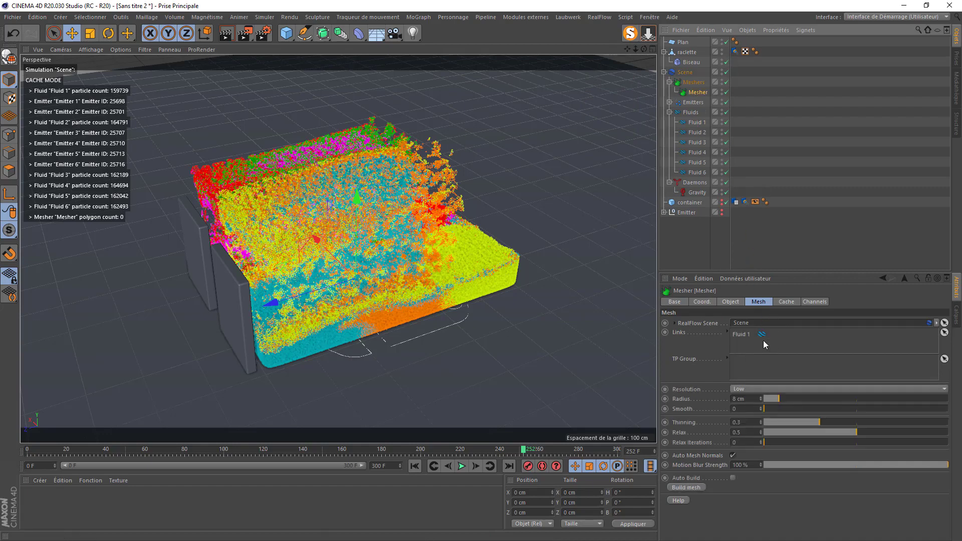
left_click(602, 17)
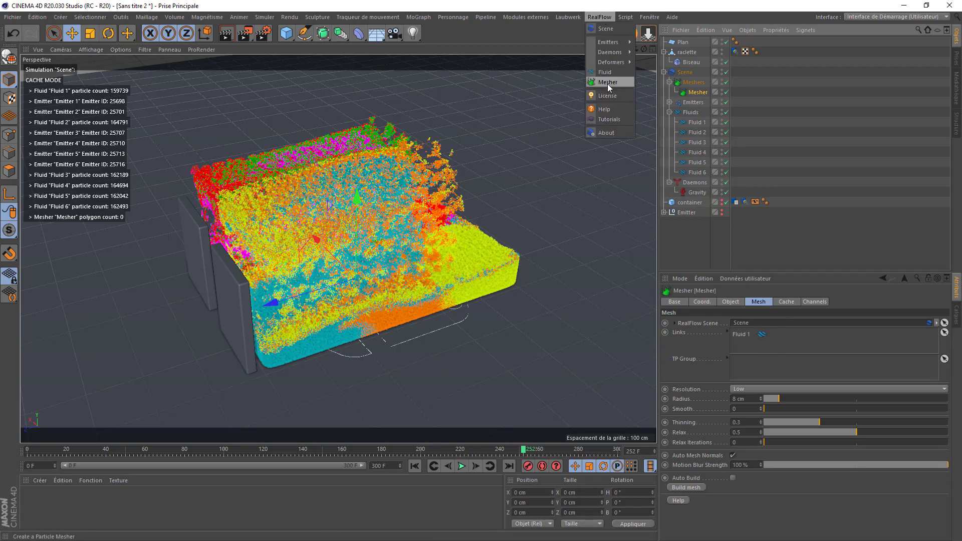
left_click(607, 83)
mouse_move(687, 103)
left_mouse_down()
mouse_move(740, 264)
mouse_move(687, 106)
mouse_move(698, 106)
left_mouse_up()
left_click(698, 93)
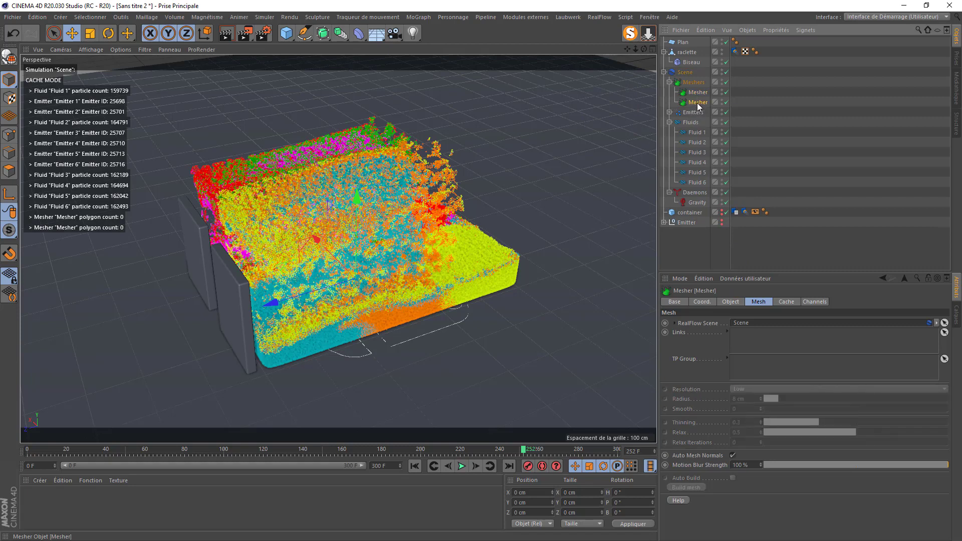
left_click_drag(696, 143, 756, 335)
left_click(702, 106)
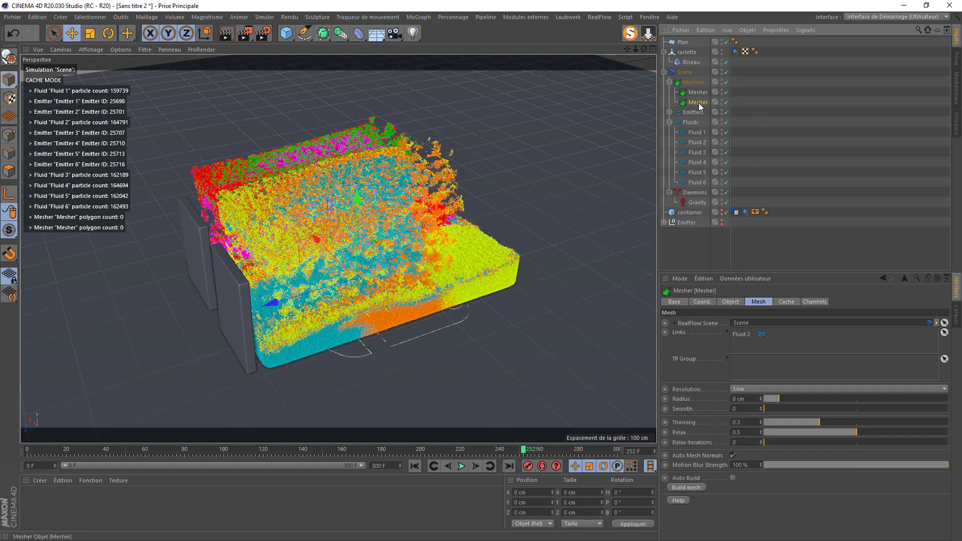
key("Delete")
- Return to the first frame of the animation and build the mesh of the Fluid 1 Mesher
left_click(701, 93)
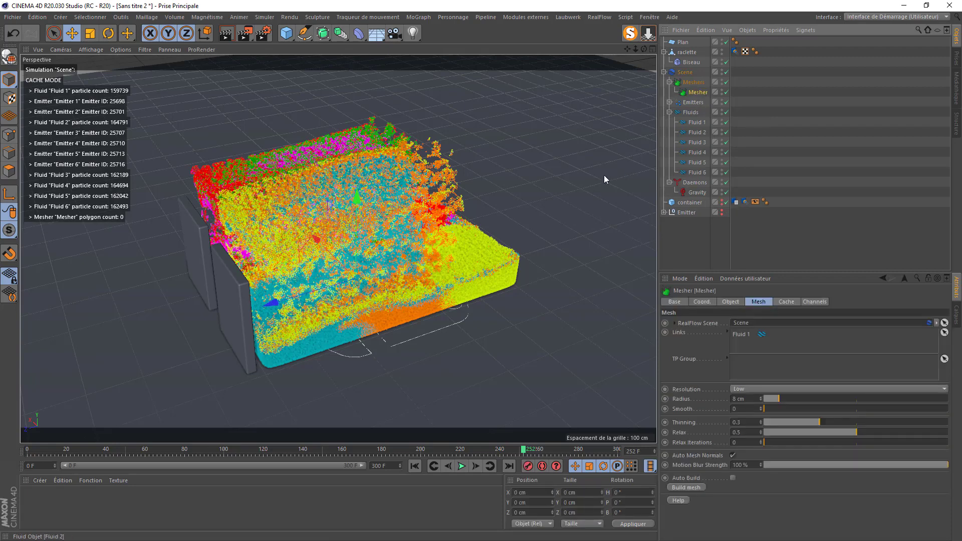
left_click(415, 466)
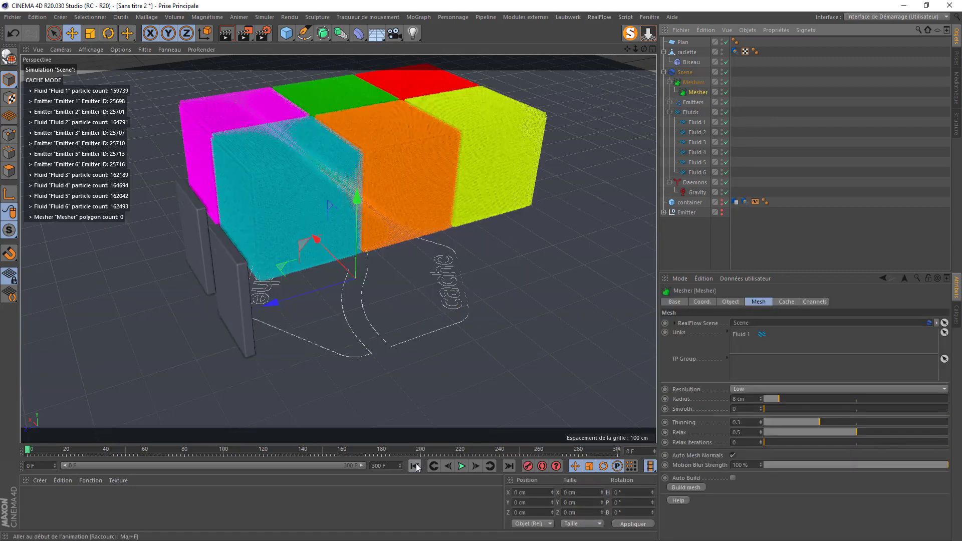
left_click(686, 487)
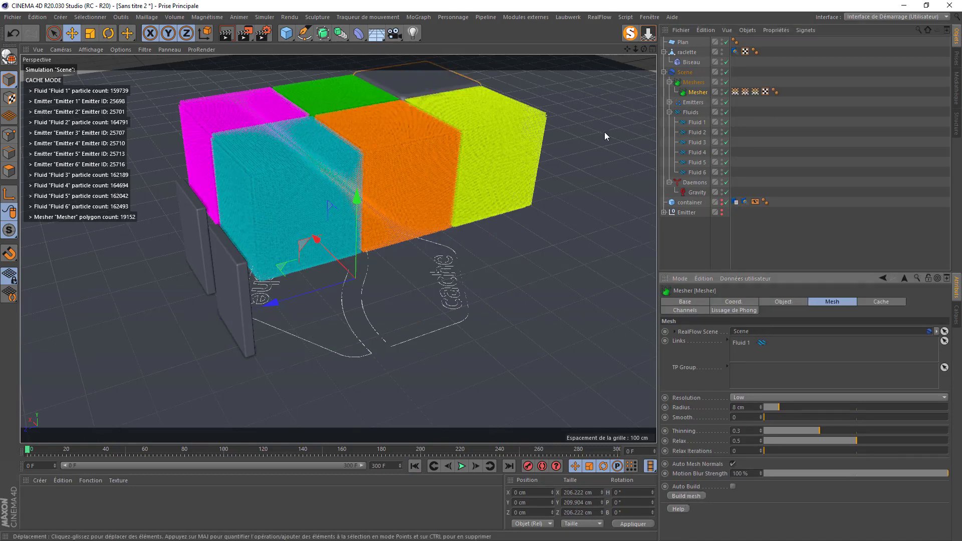
- Scrub through the sweep to frame 239 and build the Fluid 1 mesh again there
left_click_drag(643, 49, 555, 188)
scroll(494, 262, "down", 5)
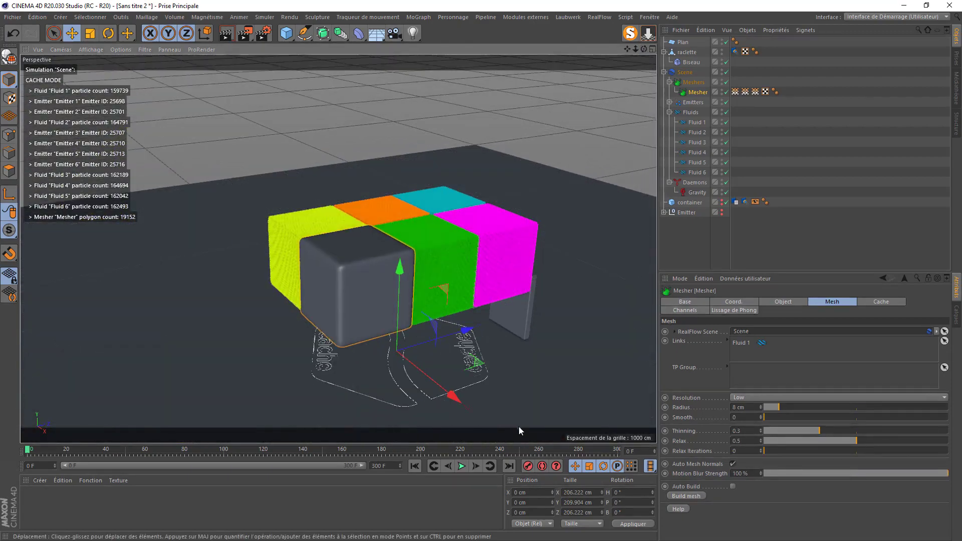
left_click(539, 452)
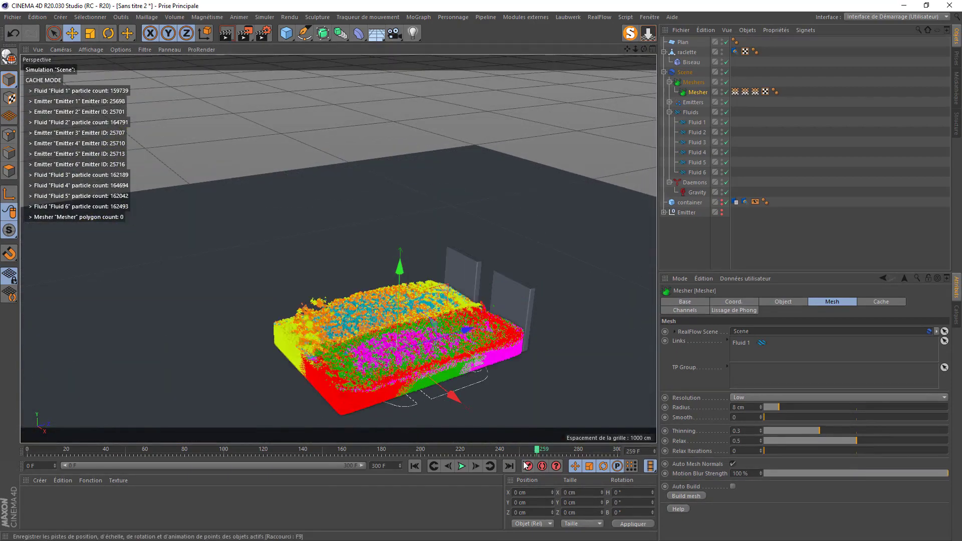
left_click(477, 449)
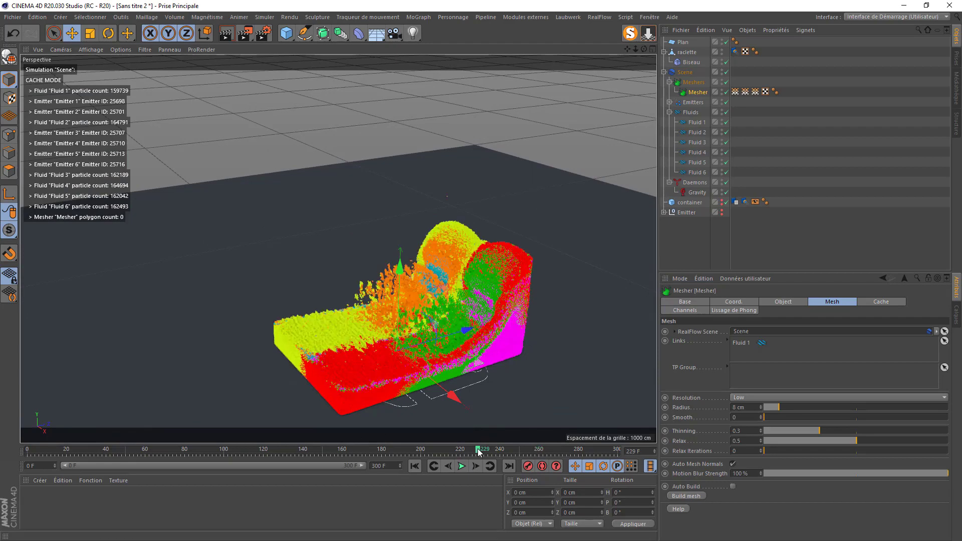
left_click(441, 451)
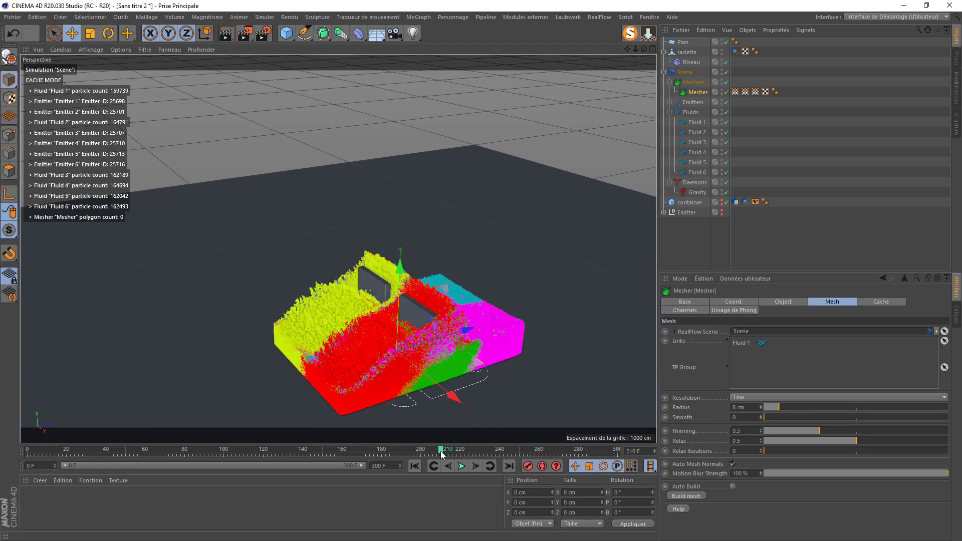
left_click(500, 453)
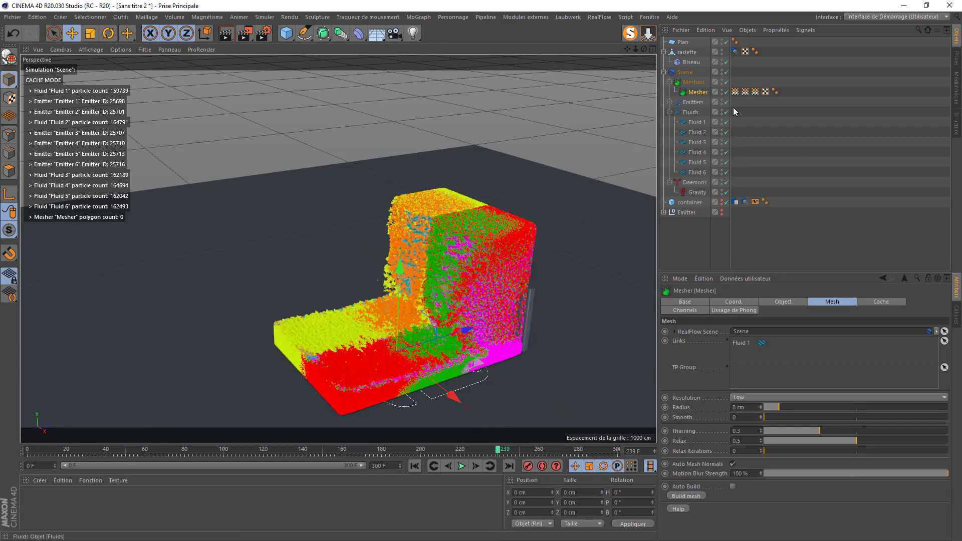
left_click(687, 495)
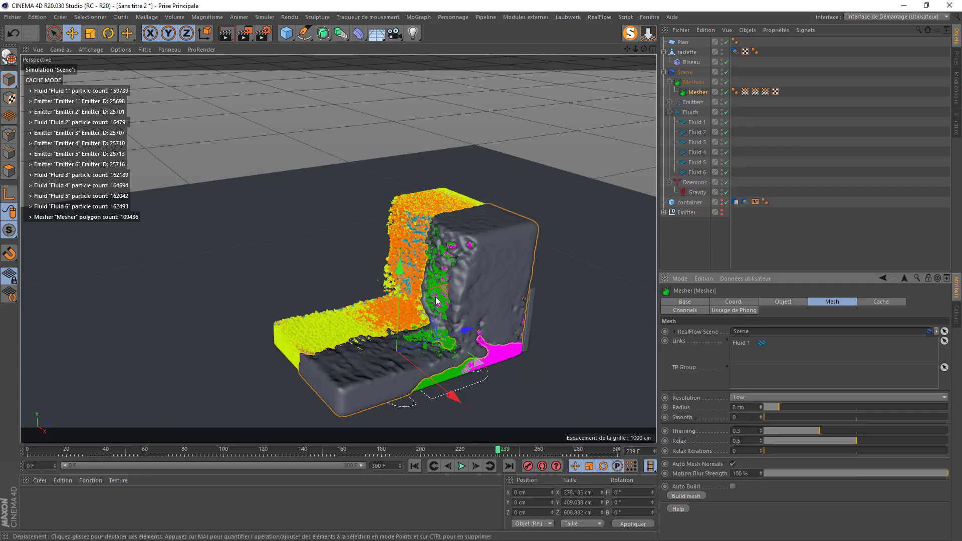
- Duplicate the Mesher within Meshers and delete the surplus Mesher.5 so that each of the six fluids has one
scroll(438, 297, "up", 5)
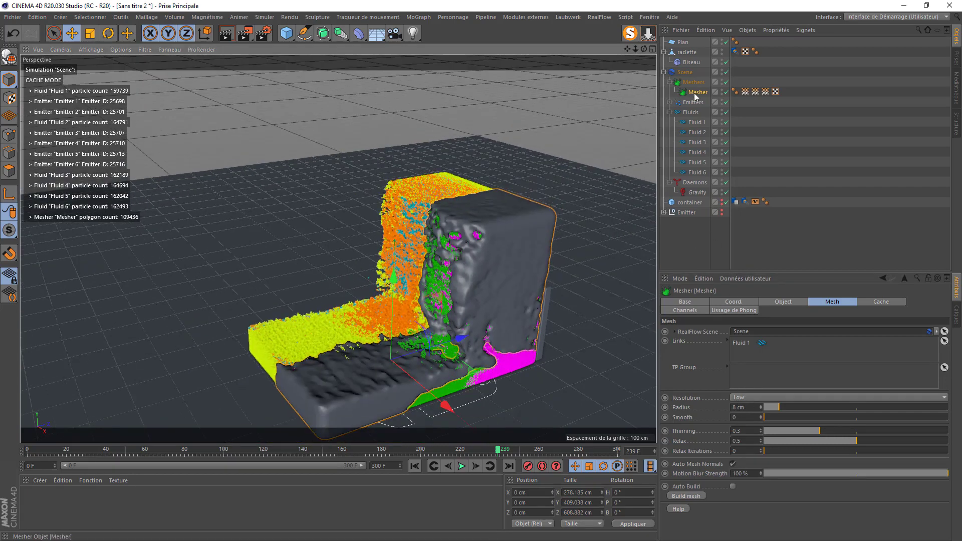
mouse_move(700, 96)
left_mouse_down()
mouse_move(699, 147)
mouse_move(699, 99)
mouse_move(686, 105)
left_mouse_up()
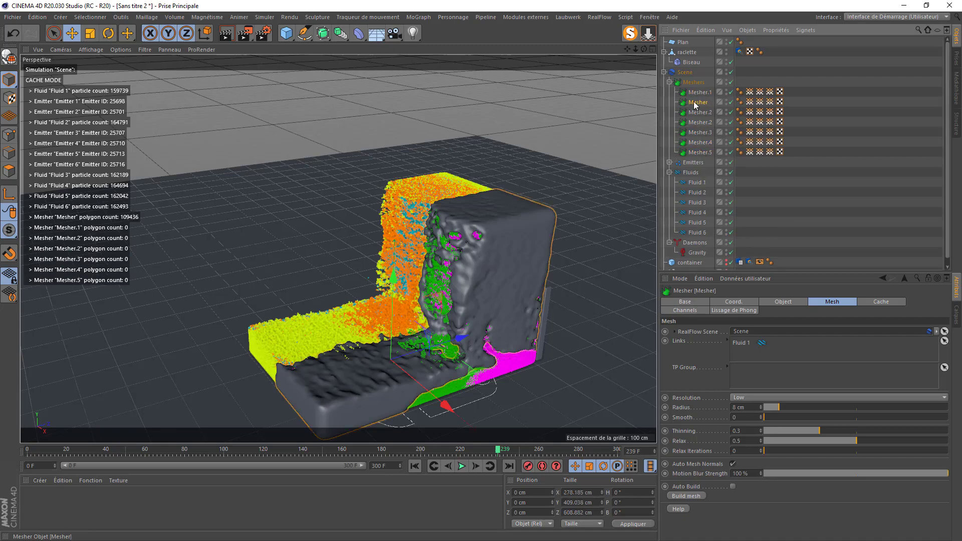
left_click(699, 150)
key("Delete")
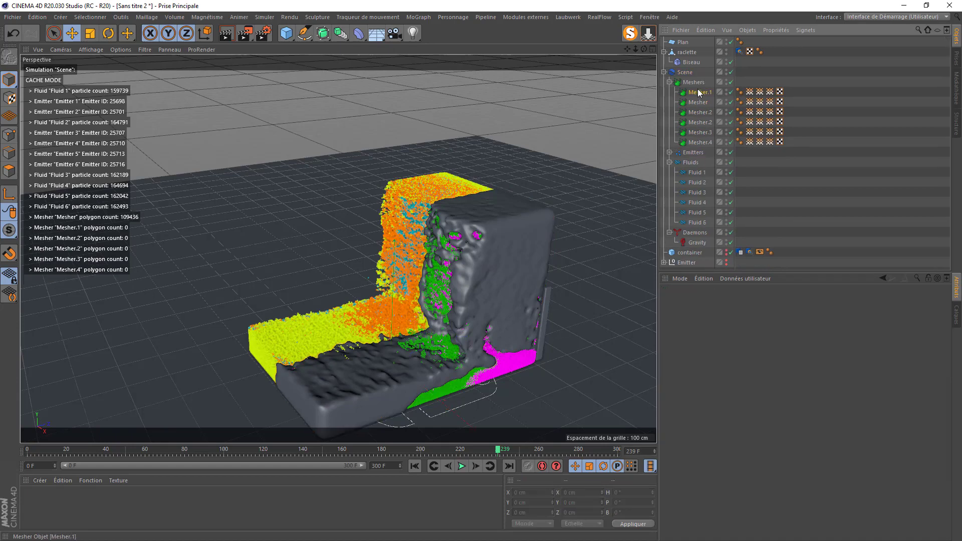
- Replace the Fluid 1 link with Fluid 2 on Mesher and with Fluid 3 on the first Mesher.2
left_click(699, 92)
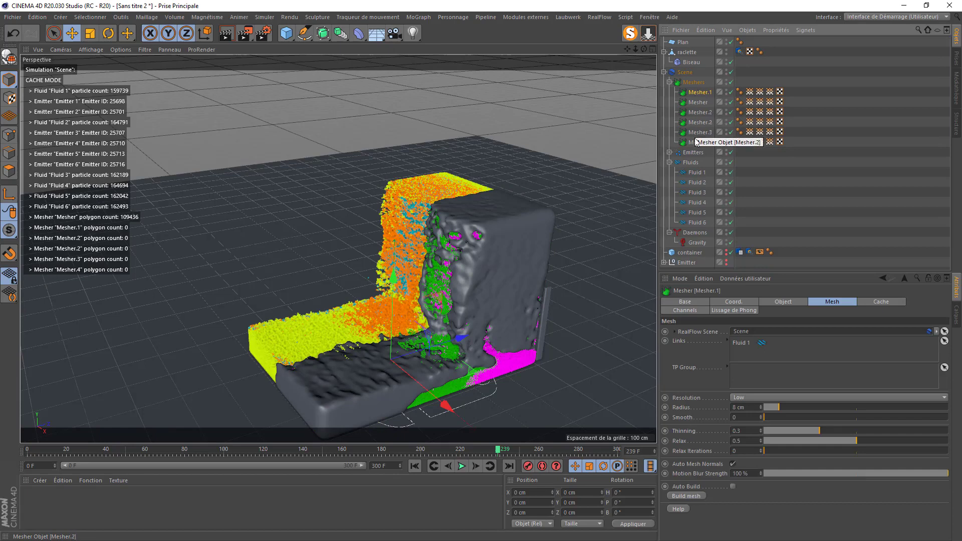
left_click(703, 102)
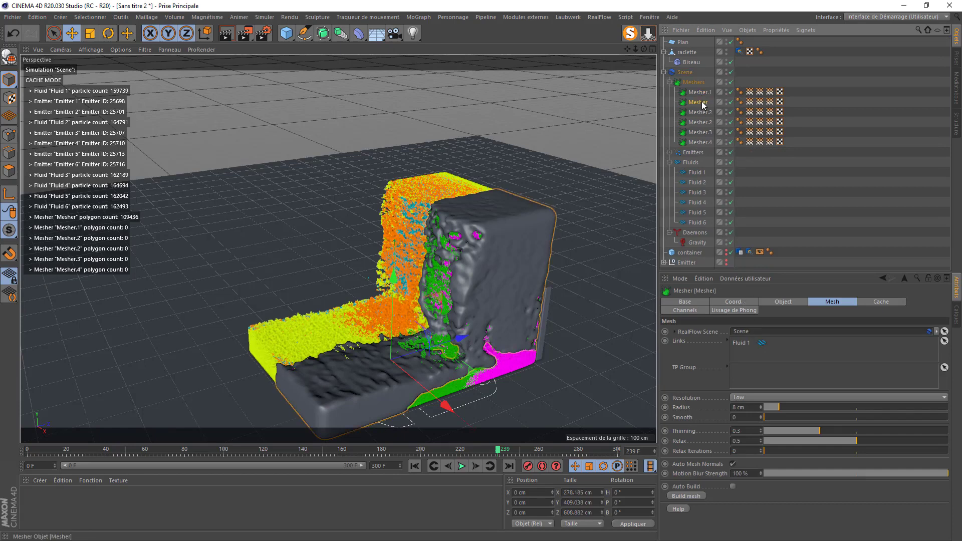
left_click(738, 342)
key("Delete")
left_click_drag(698, 183, 756, 347)
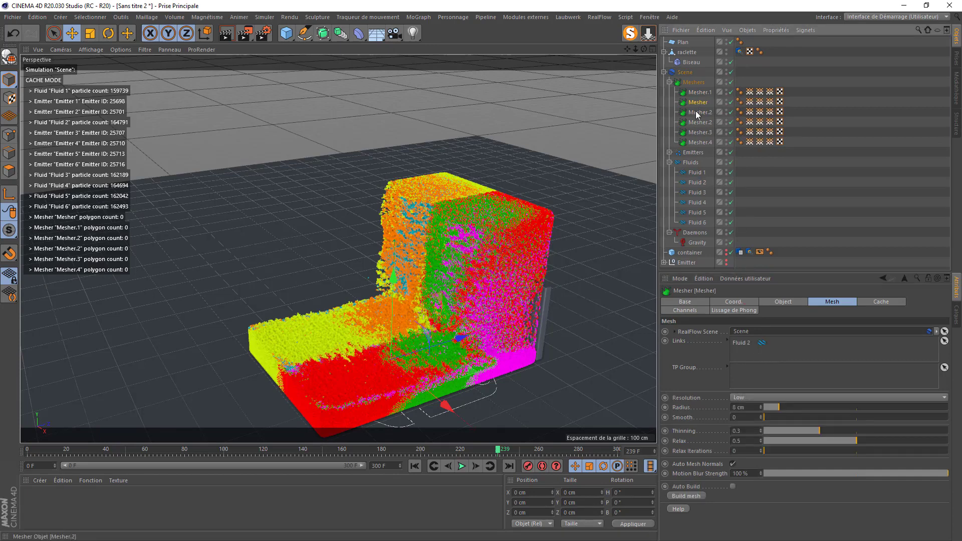
left_click_drag(698, 193, 740, 348)
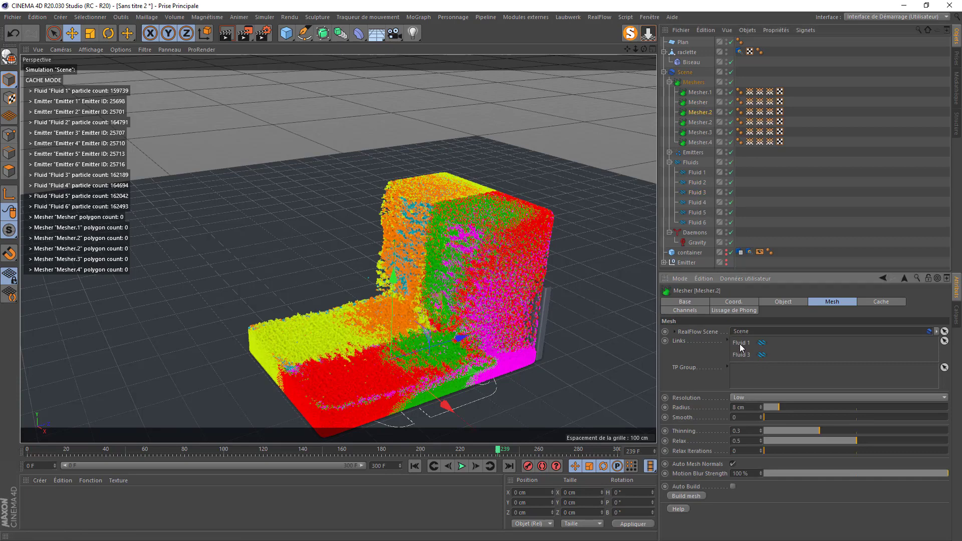
- Link Fluid 4 to the second Mesher.2, Fluid 5 to Mesher.3 and Fluid 6 to Mesher.4, replacing Fluid 1
left_click(700, 123)
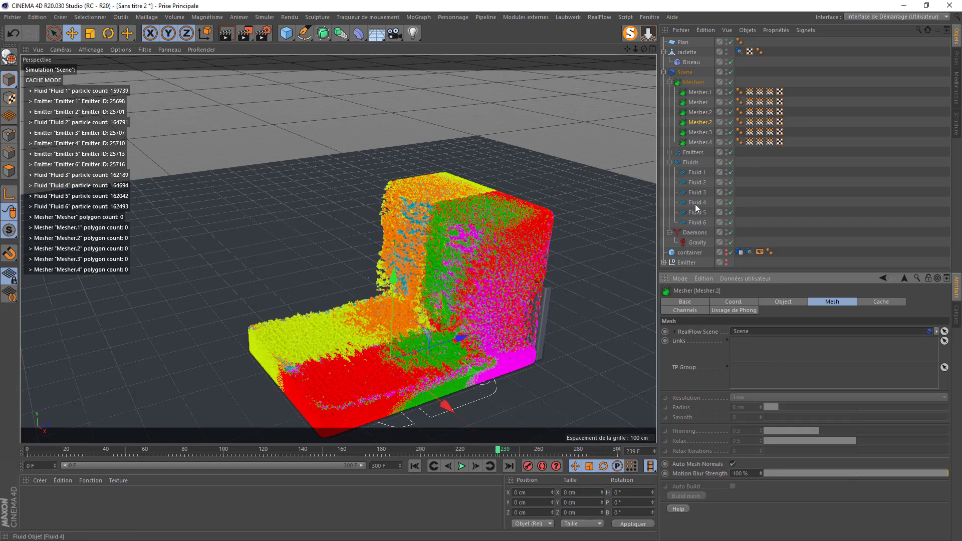
left_click_drag(695, 203, 741, 355)
left_click(699, 132)
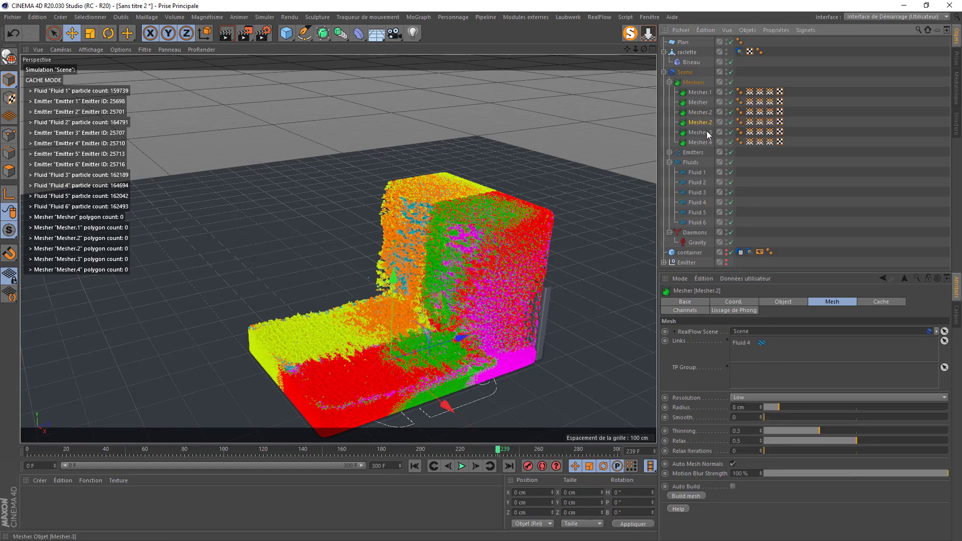
left_click_drag(696, 212, 740, 351)
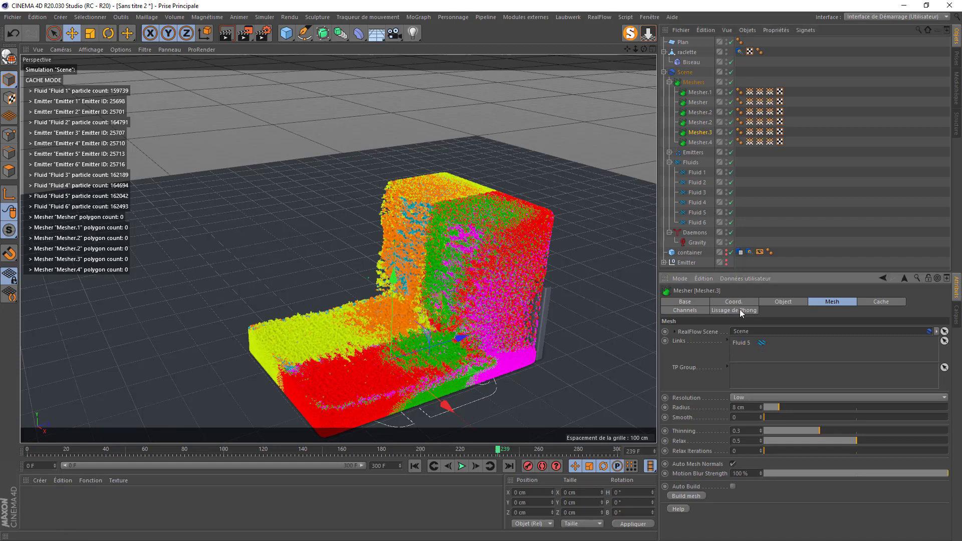
left_click(699, 142)
left_click_drag(704, 223, 746, 343)
- Create a new material and assign it to Mesher.1
double_click(37, 492)
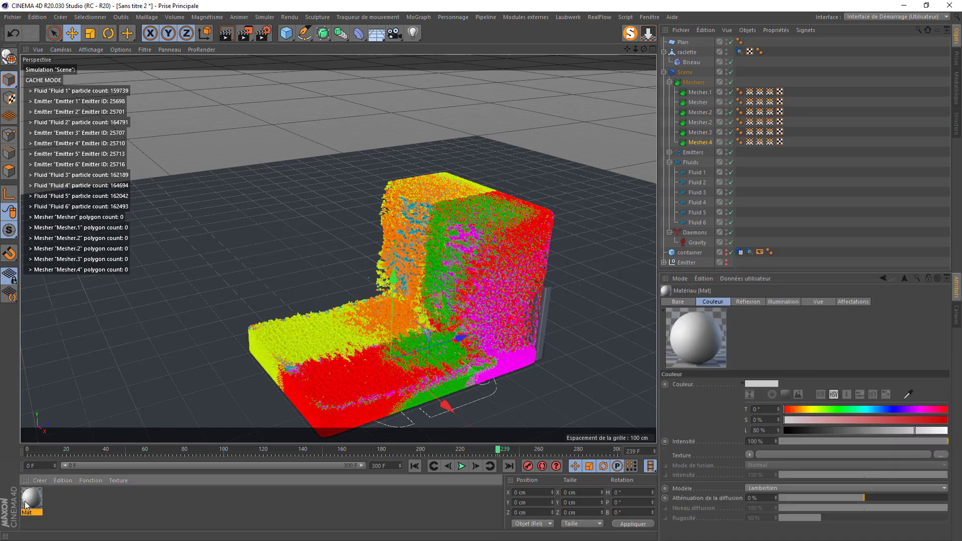
left_click_drag(37, 492, 709, 92)
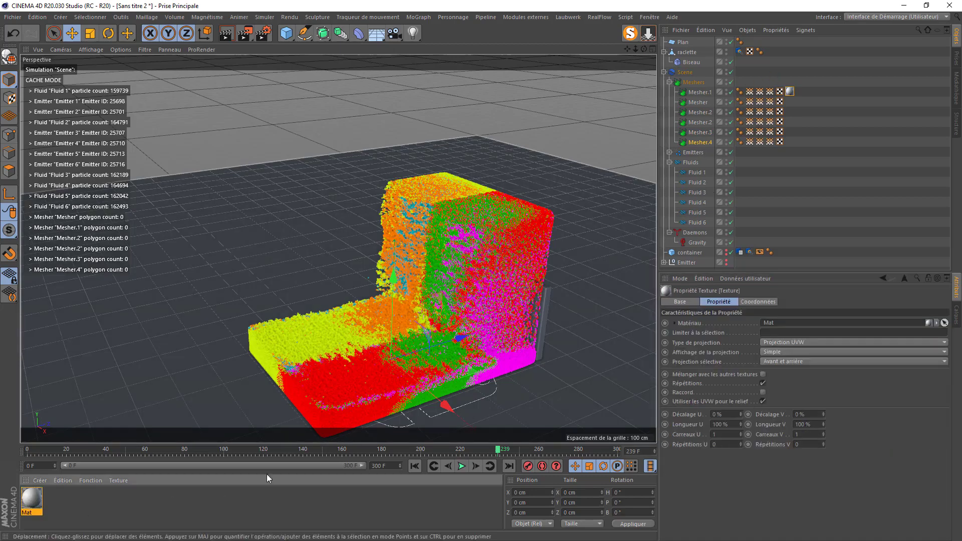
- Create a second material and colour it orange with hue 42°, saturation 100 % and lightness 100 %
double_click(71, 511)
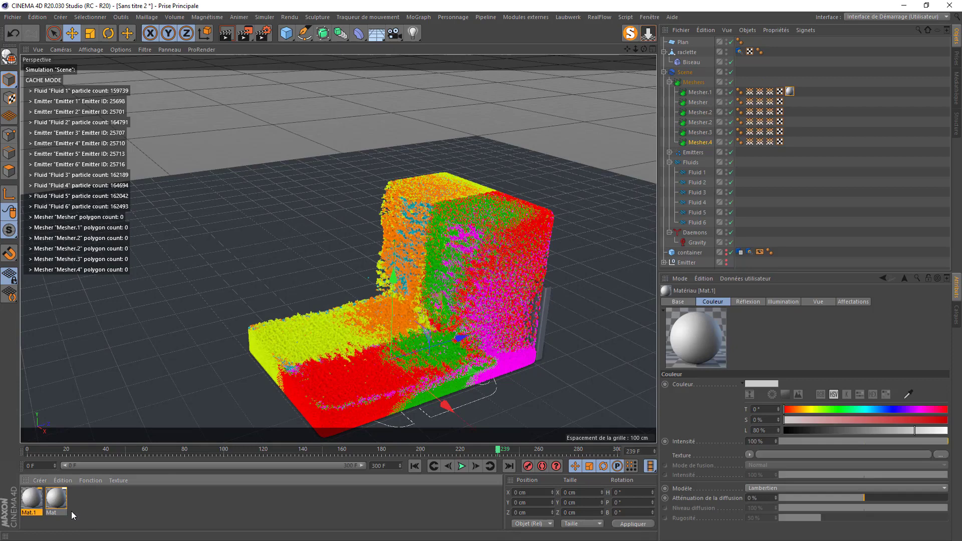
left_click_drag(37, 496, 37, 494)
double_click(37, 497)
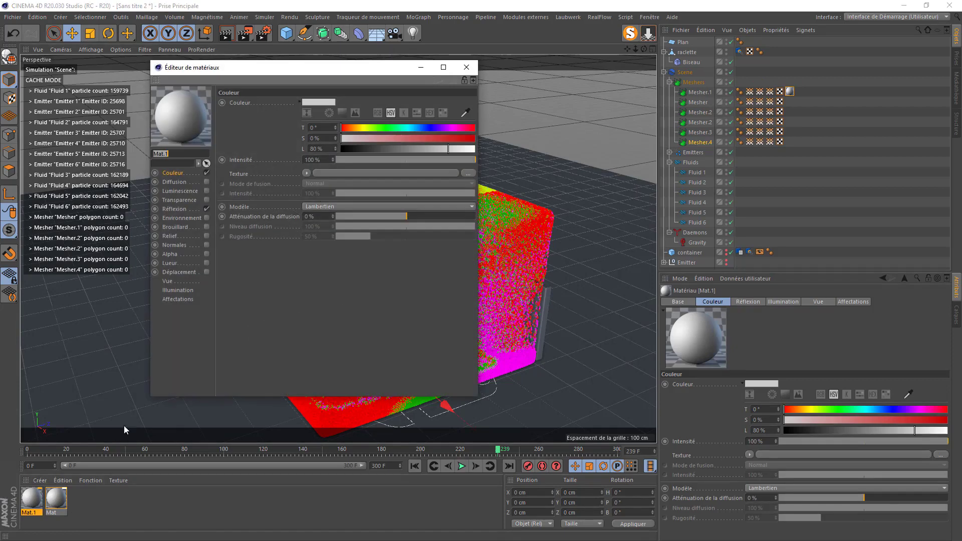
left_click_drag(363, 127, 476, 150)
- Colour the original material Mat red by setting its saturation to 93 %
left_click(56, 500)
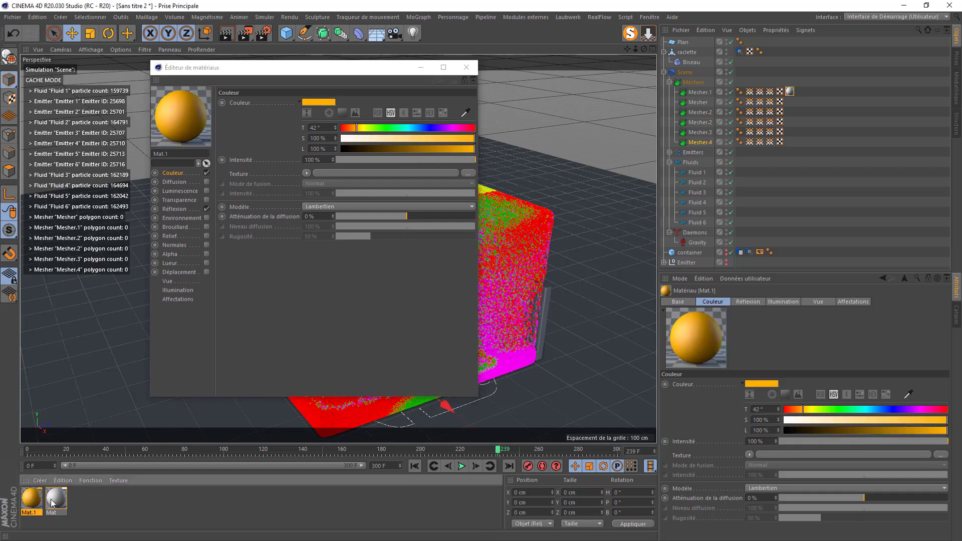
left_click_drag(356, 128, 315, 140)
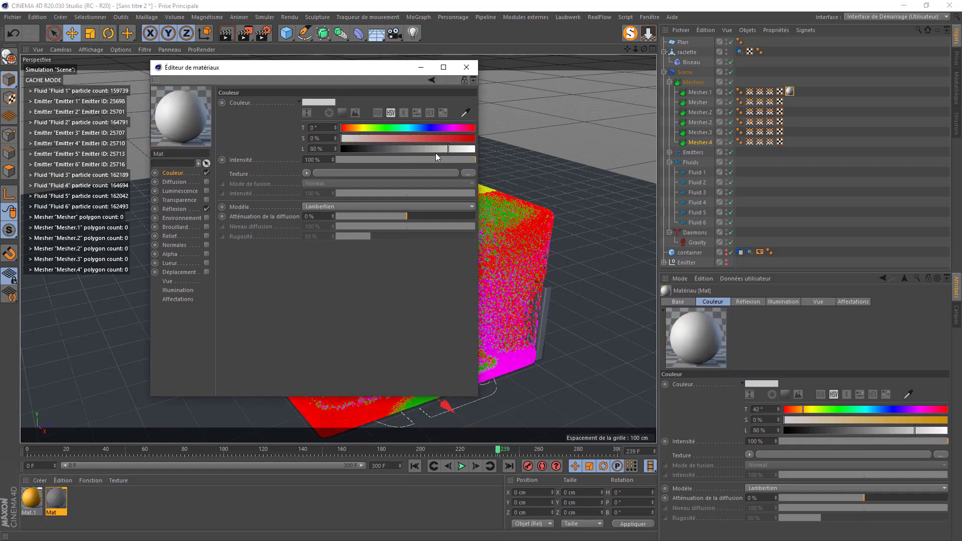
left_click(465, 139)
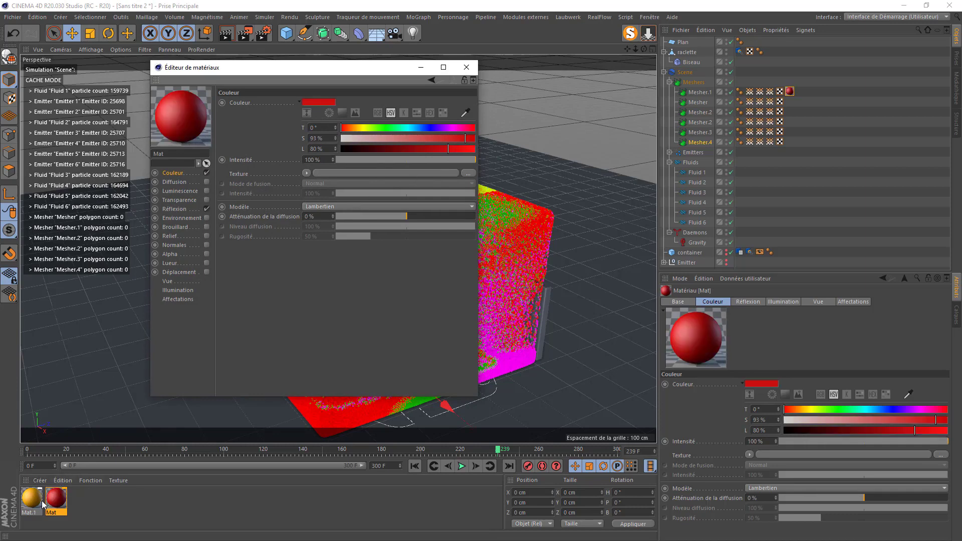
- Duplicate the orange material as a green one with hue 117°, and duplicate that as a cyan one with hue 173°
left_click_drag(27, 503, 27, 499, "ctrl")
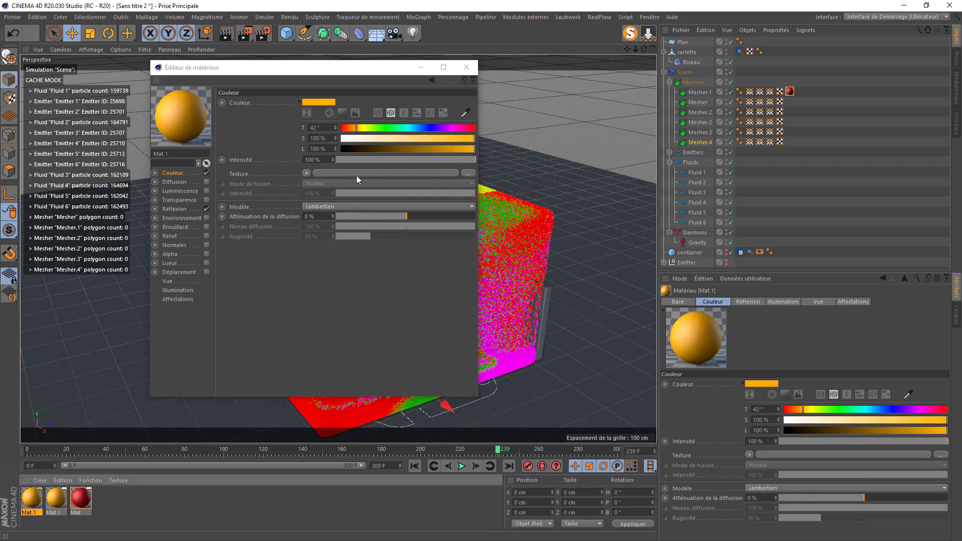
left_click(385, 127)
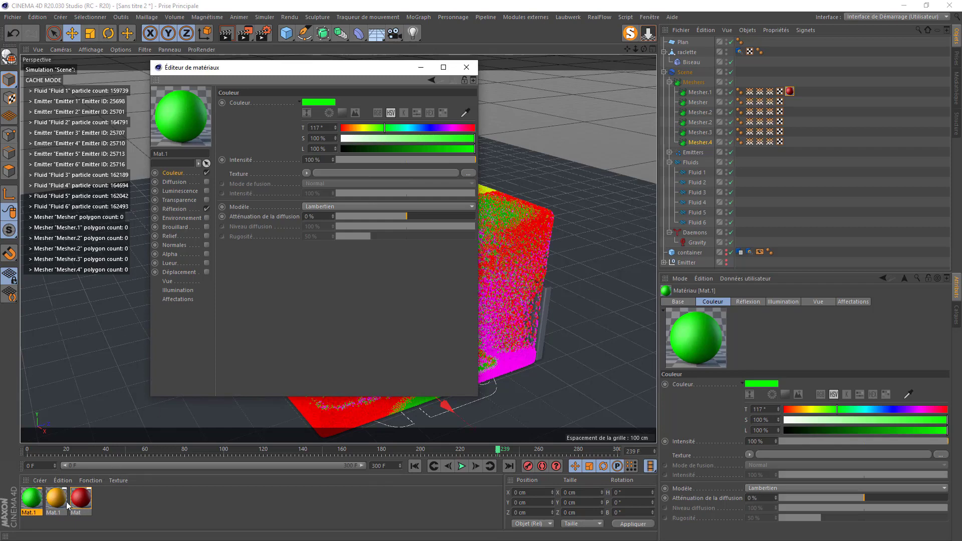
left_click_drag(35, 501, 25, 502, "ctrl")
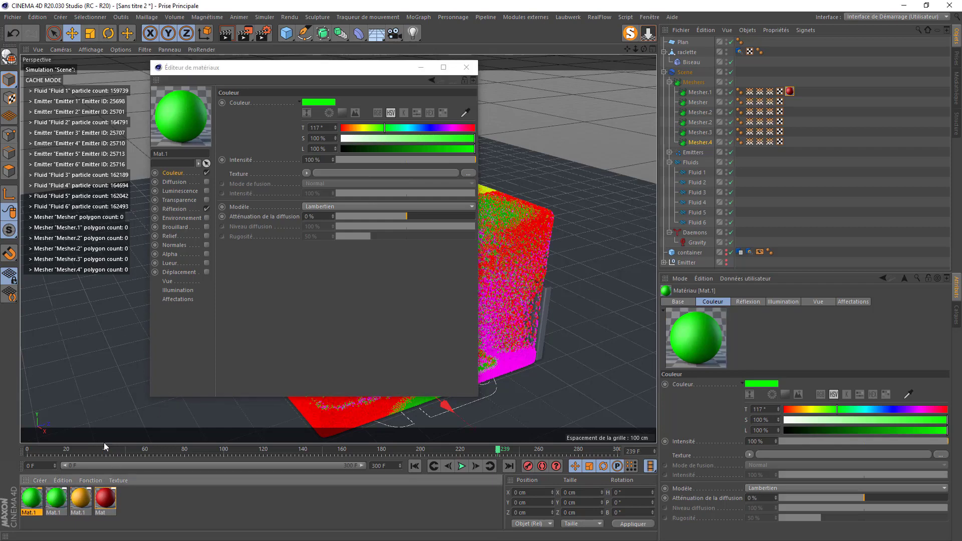
left_click(405, 127)
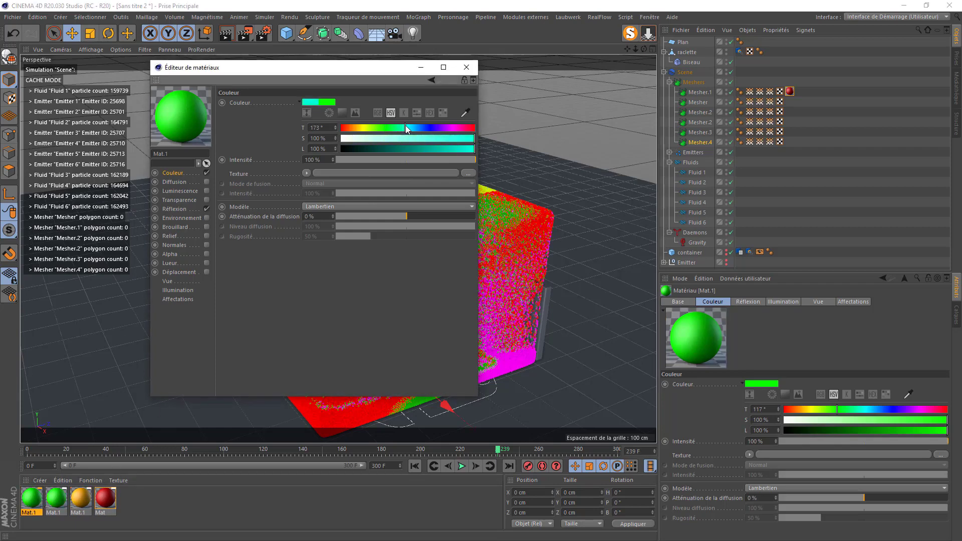
- Duplicate the cyan material as a magenta one with hue 300°, and duplicate that as a yellow one with hue 63°
left_click_drag(40, 506, 35, 503, "ctrl")
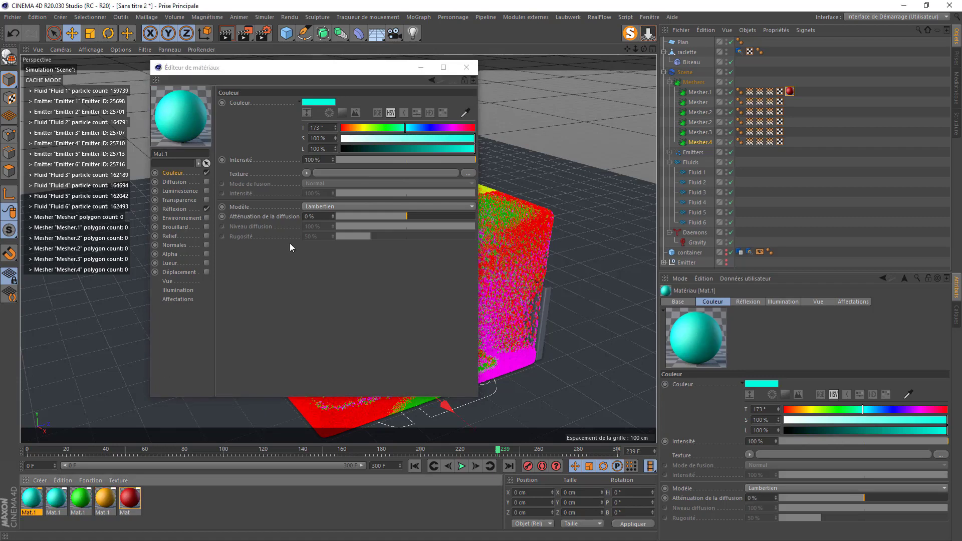
left_click_drag(411, 127, 452, 127)
left_click_drag(32, 493, 28, 507, "ctrl")
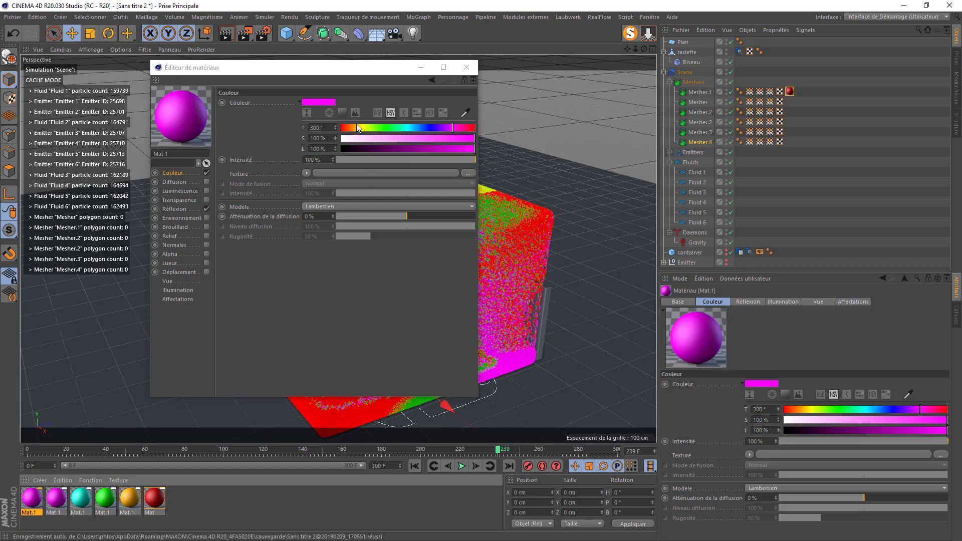
left_click(364, 128)
left_click(466, 67)
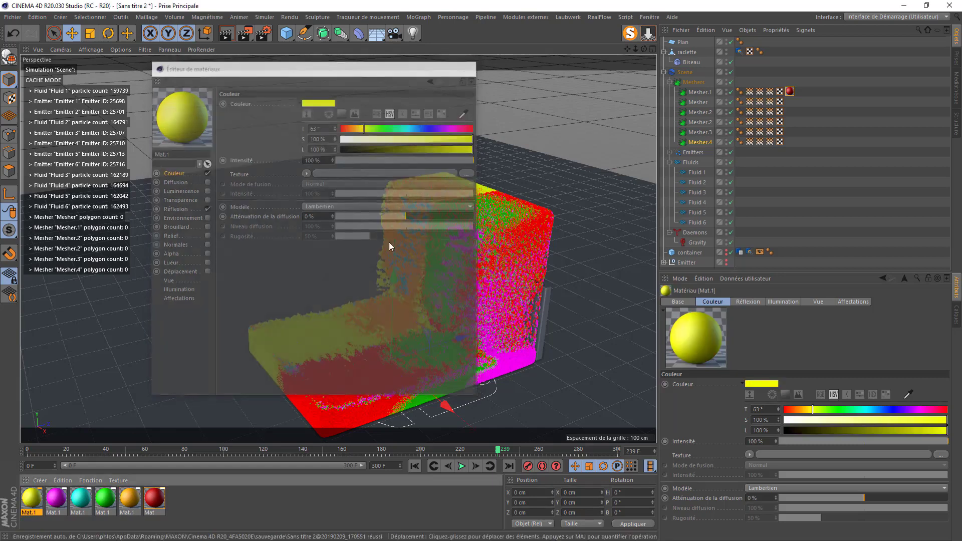
- Assign orange to Mesher, green to the first Mesher.2, cyan to the second Mesher.2, magenta to Mesher.3 and yellow to Mesher.4
left_click_drag(127, 498, 698, 102)
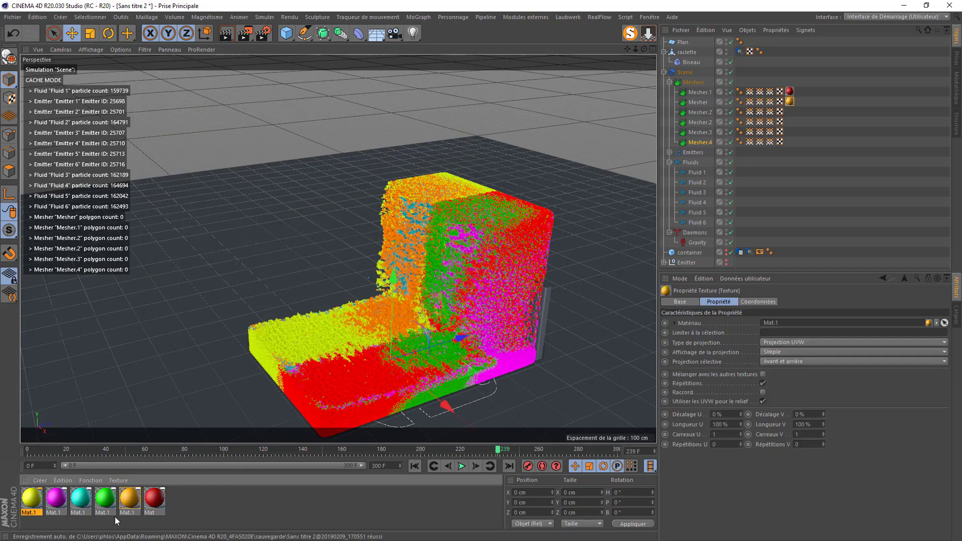
left_click_drag(107, 506, 699, 122)
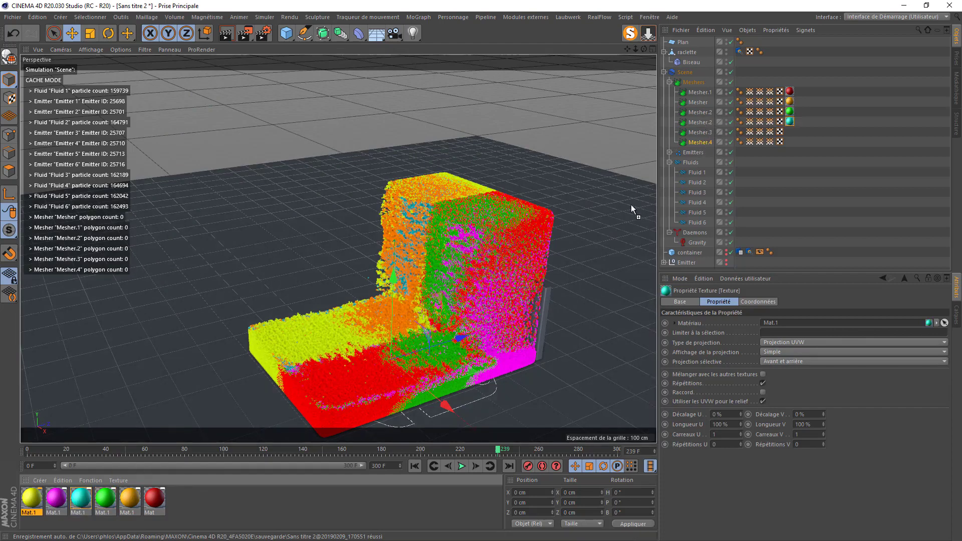
left_click_drag(631, 204, 710, 131)
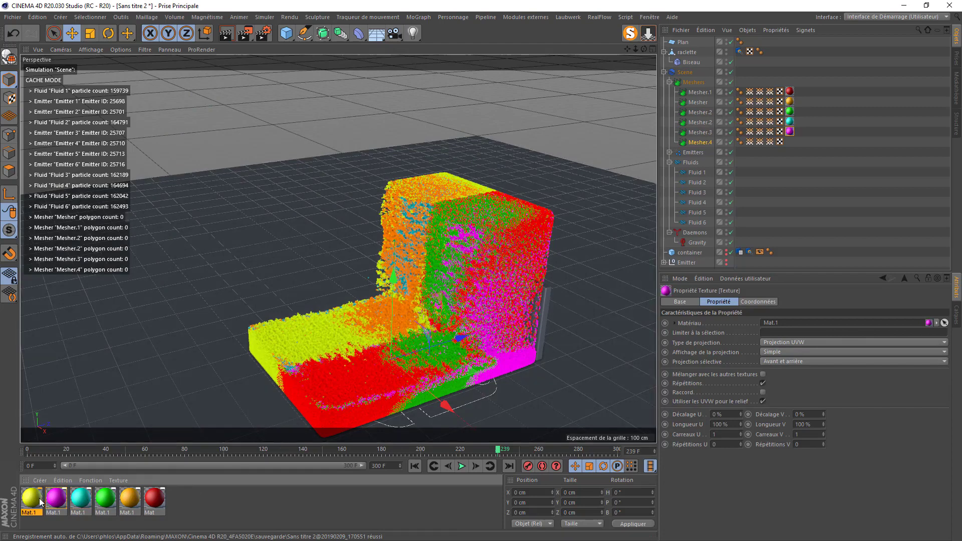
left_click_drag(41, 501, 695, 142)
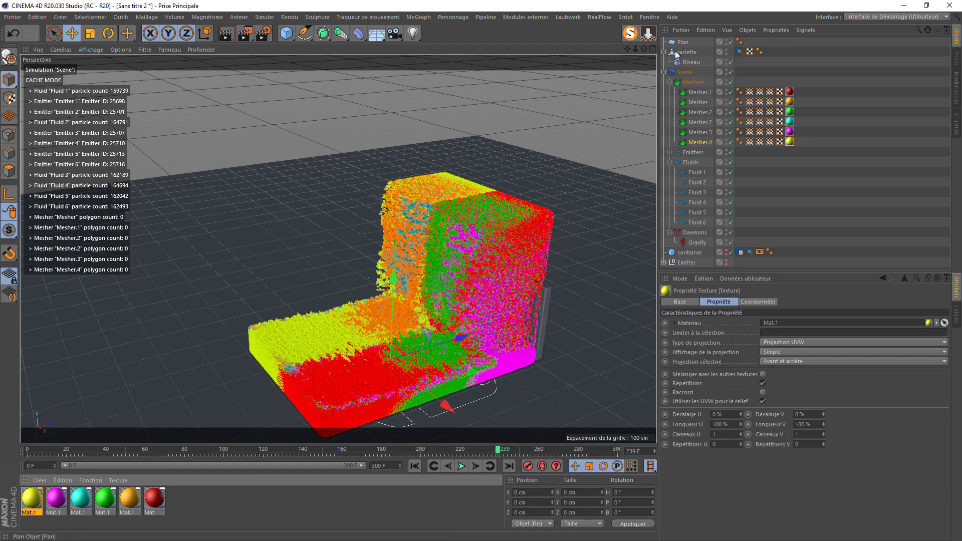
- Select all six meshers from Mesher.1 to Mesher.4 and build their meshes together
left_click(684, 72)
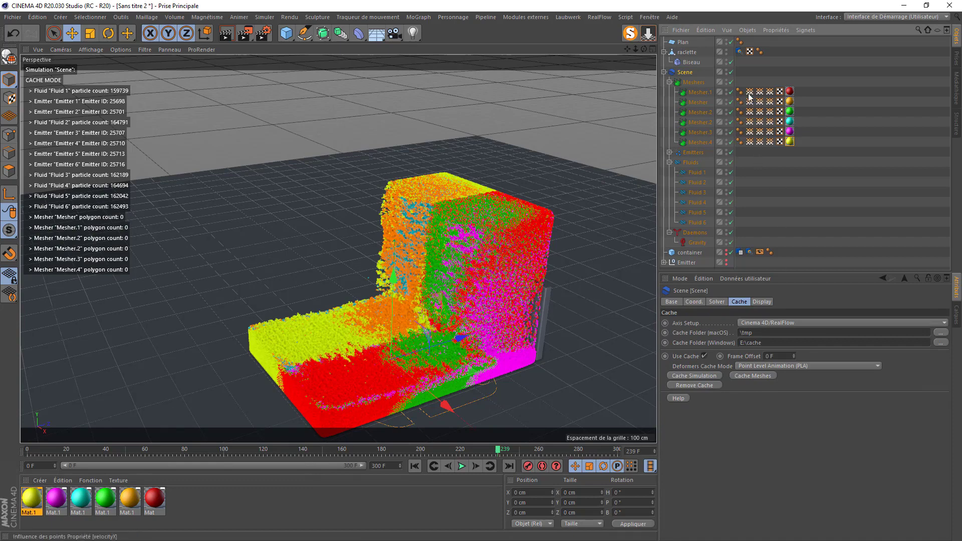
left_click(699, 92)
left_click(696, 143, "shift")
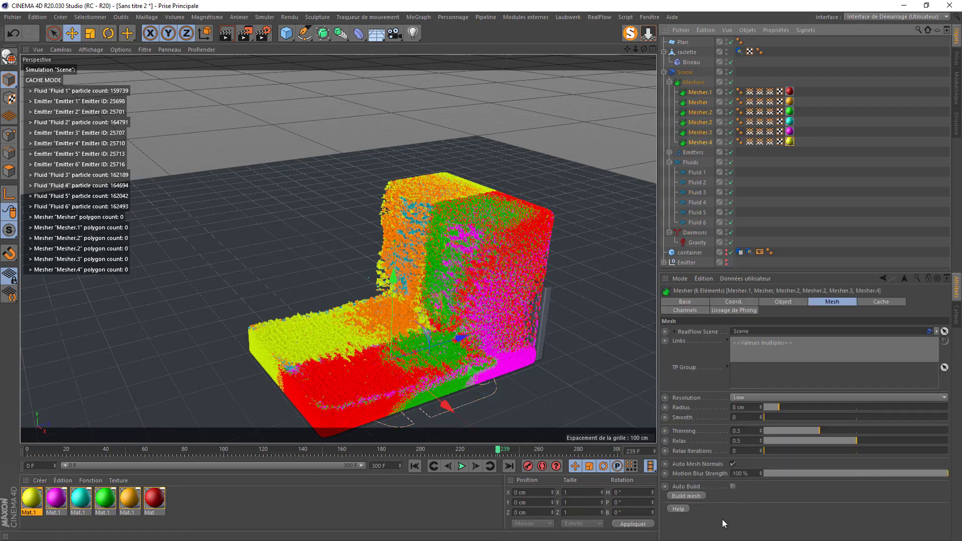
left_click(683, 496)
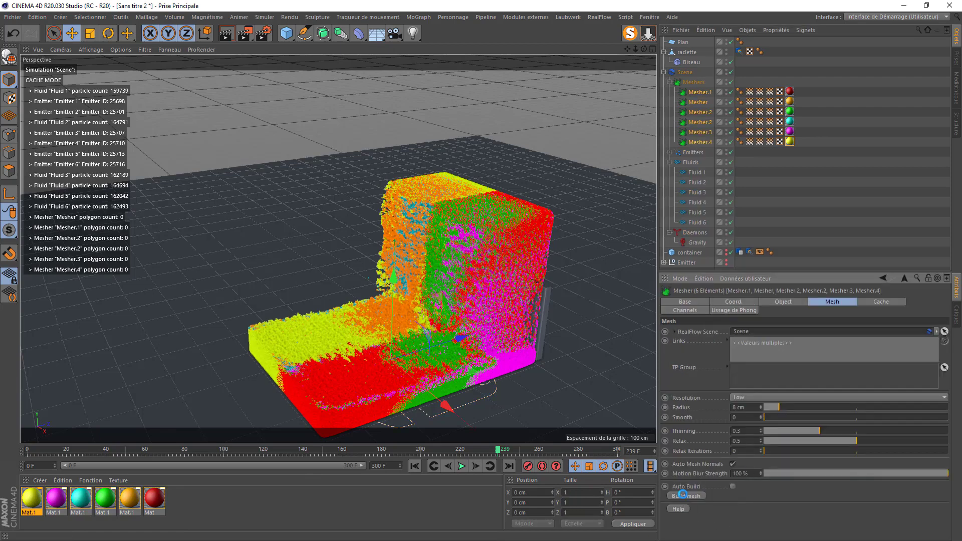